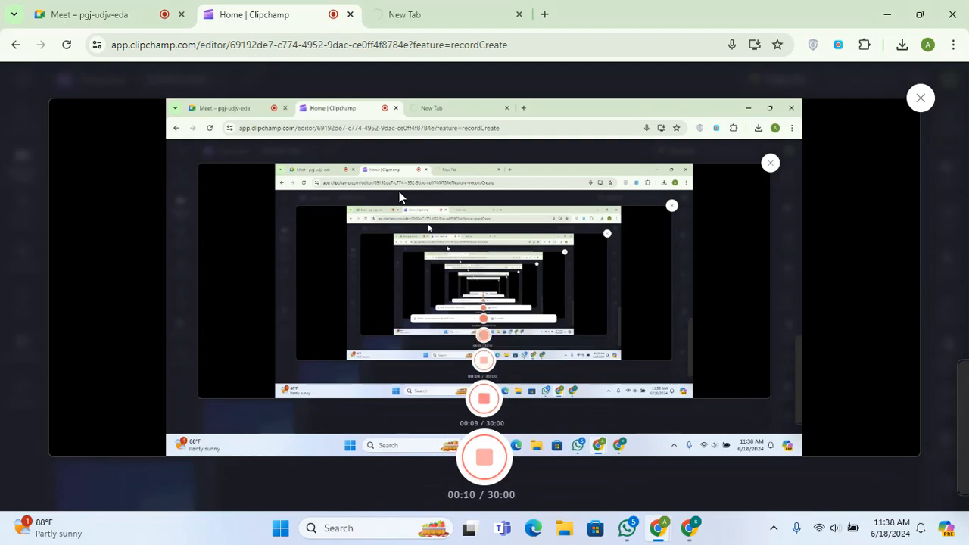
Step: Search Google for clipchamp in the empty new tab
{"action": "left_click", "coordinate": [415, 17]}
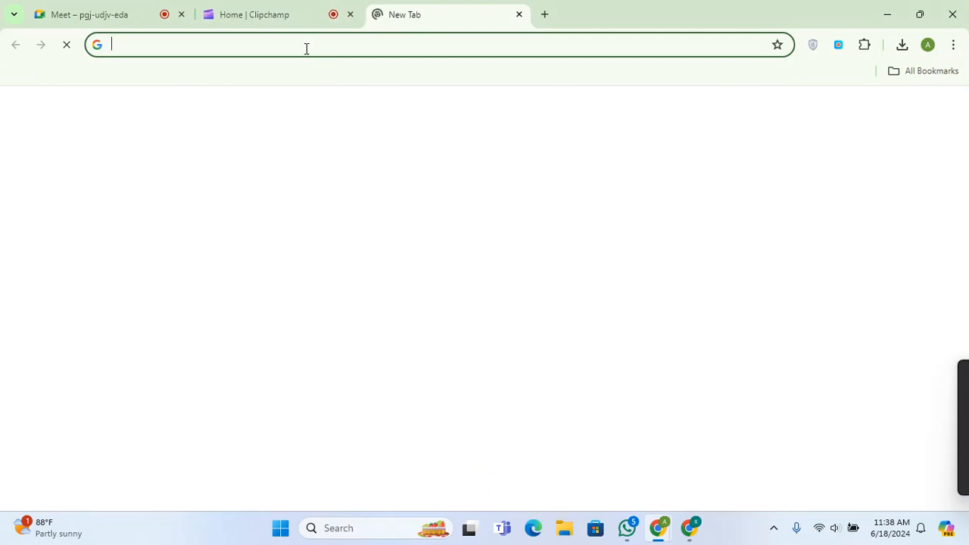
{"action": "left_click", "coordinate": [194, 76]}
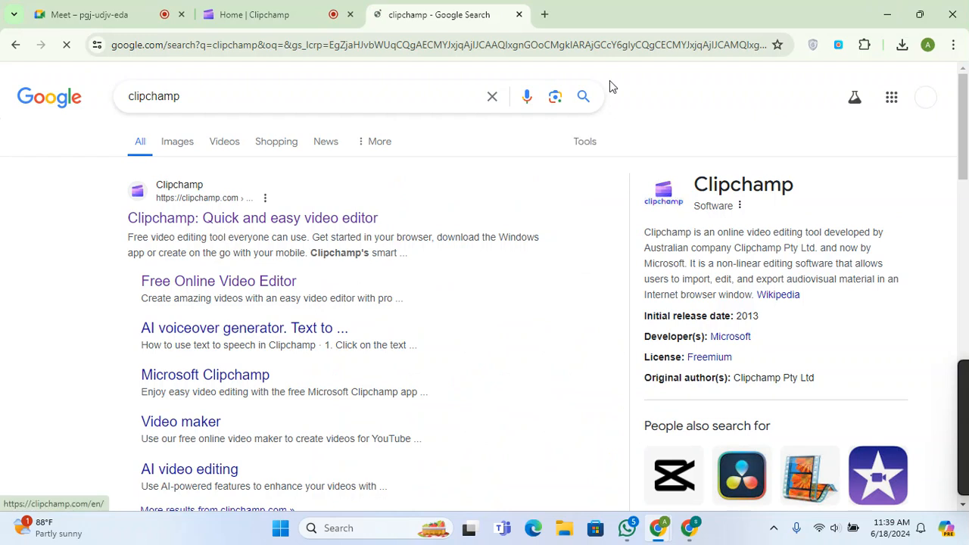
Step: Minimize the browser to the desktop and close the separate ChatGPT Chrome window
{"action": "left_click", "coordinate": [890, 8]}
{"action": "mouse_move", "coordinate": [688, 522]}
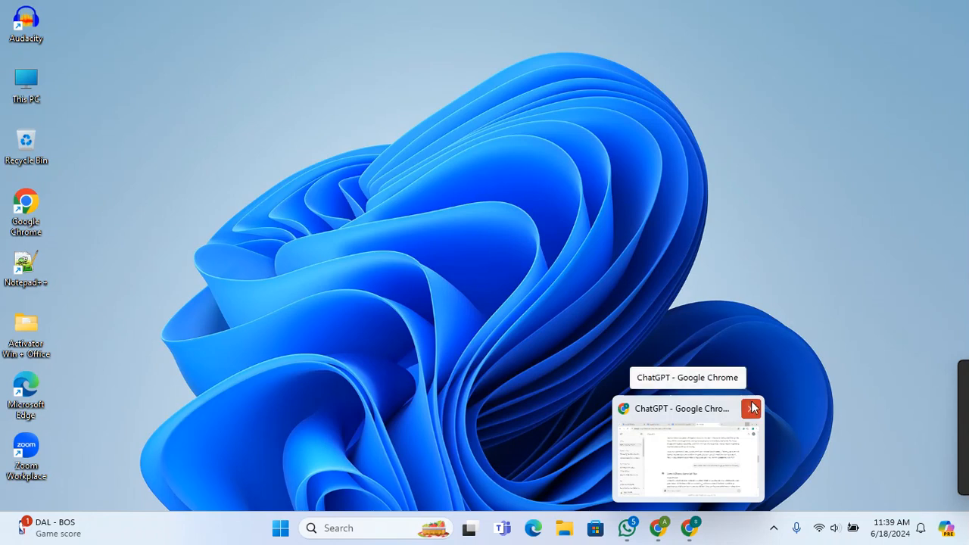
{"action": "mouse_move", "coordinate": [653, 532]}
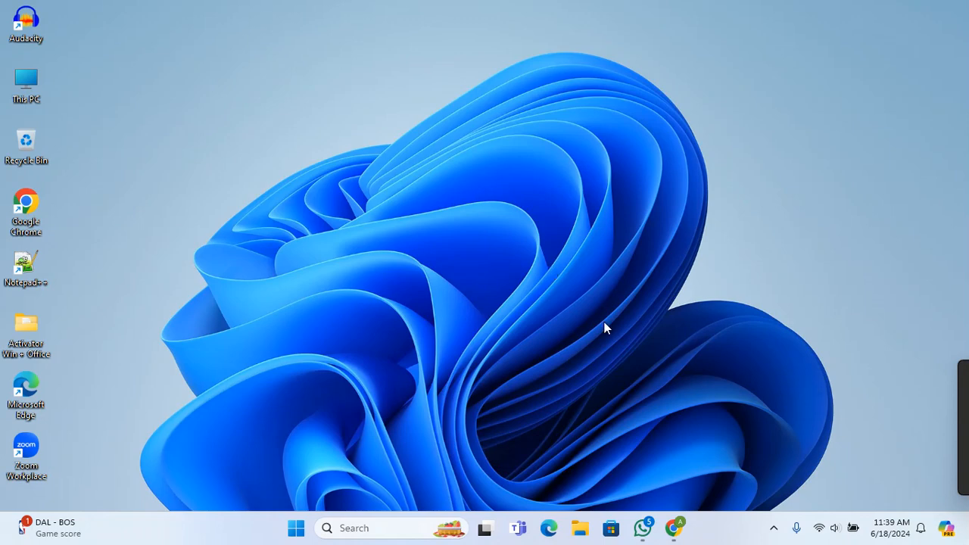
{"action": "right_click", "coordinate": [548, 304]}
{"action": "left_click", "coordinate": [570, 127]}
{"action": "mouse_move", "coordinate": [678, 532]}
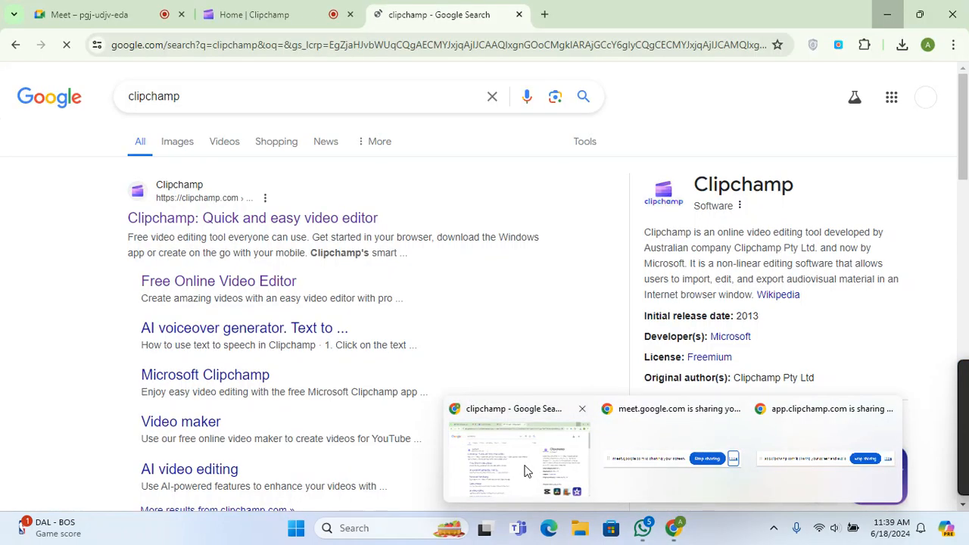
Step: Return to the clipchamp search window, open the Clipchamp site's free editor and create a new video from scratch
{"action": "left_click", "coordinate": [524, 470]}
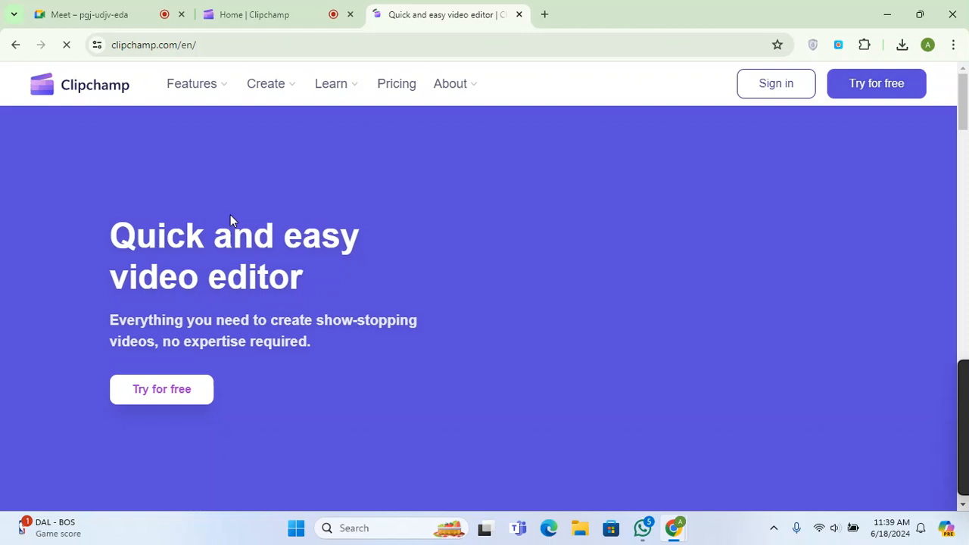
{"action": "left_click", "coordinate": [151, 399]}
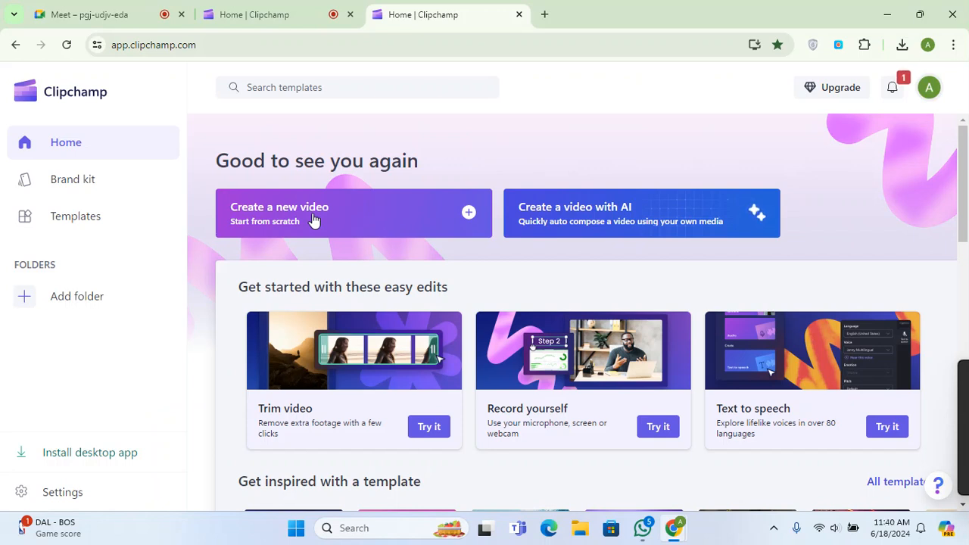
{"action": "left_click", "coordinate": [314, 219]}
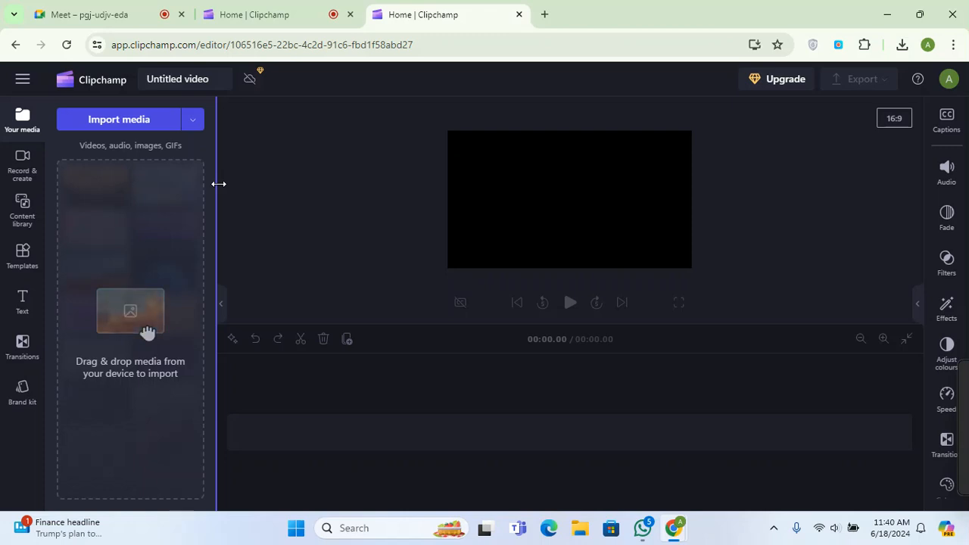
{"action": "left_click", "coordinate": [109, 124]}
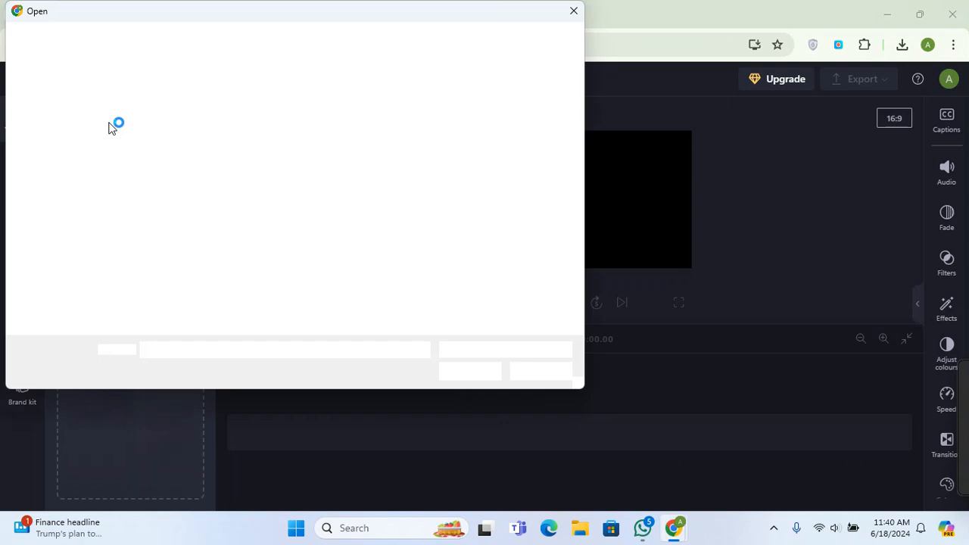
{"action": "left_click", "coordinate": [542, 372]}
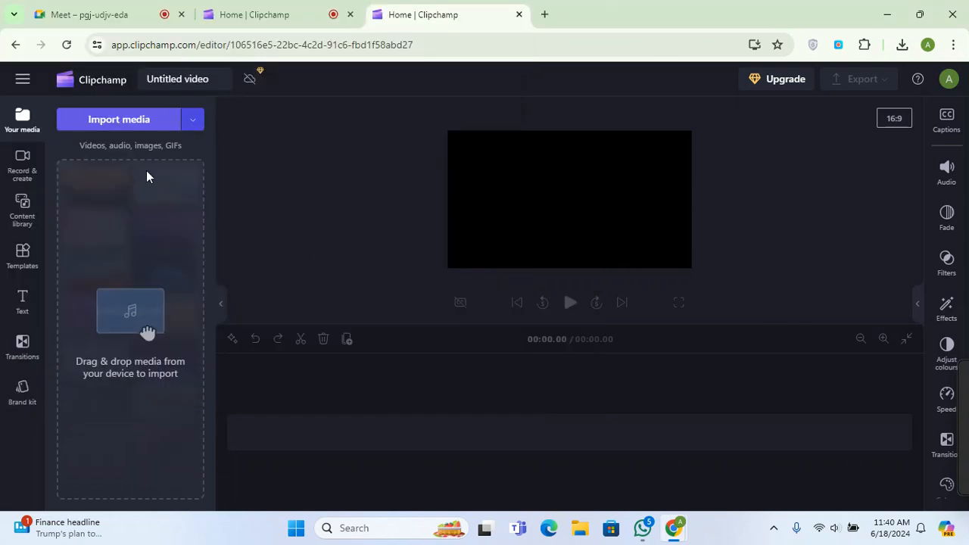
{"action": "left_click", "coordinate": [110, 121]}
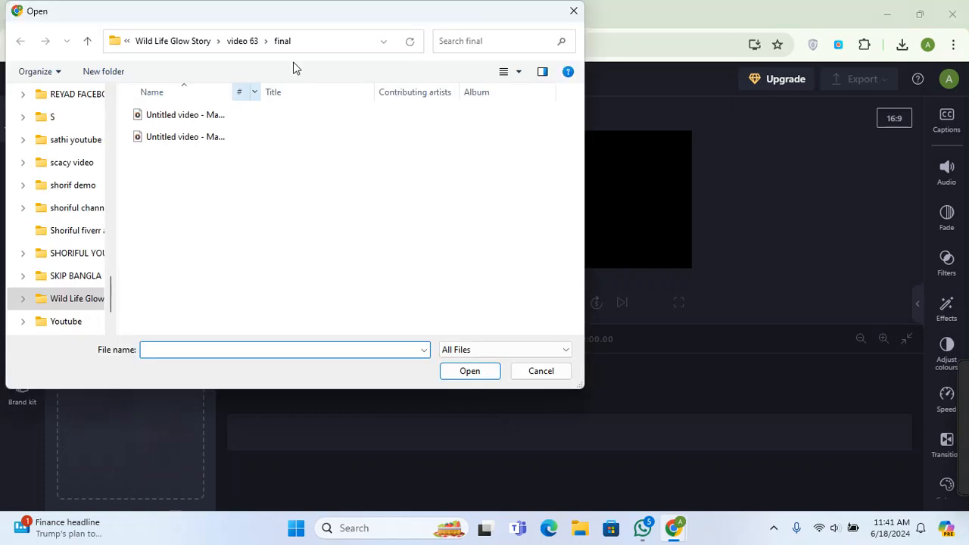
{"action": "left_click", "coordinate": [542, 371]}
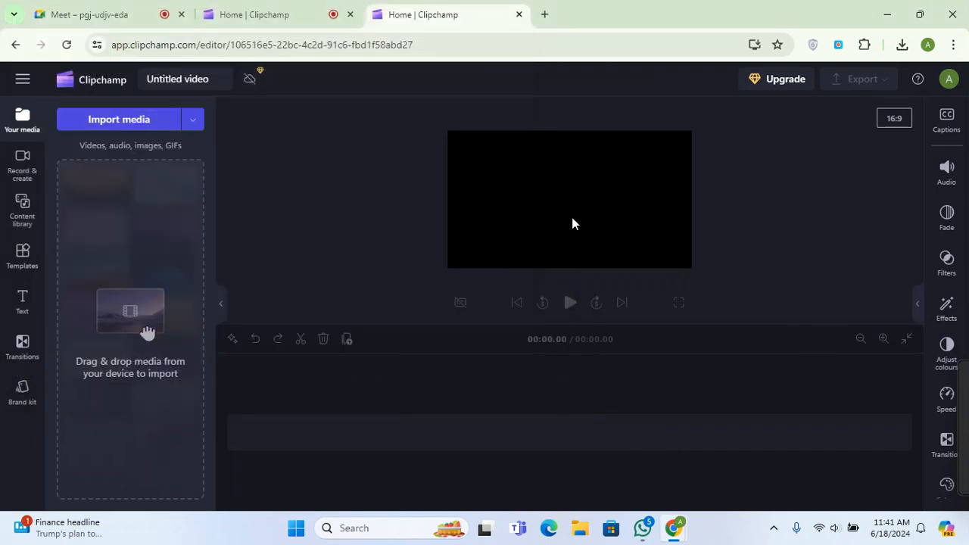
Step: Shrink the browser window, open the video 63 folder in Wild Life Glow Story on My Passport (H:), and show its contents as large icons
{"action": "left_click", "coordinate": [921, 15]}
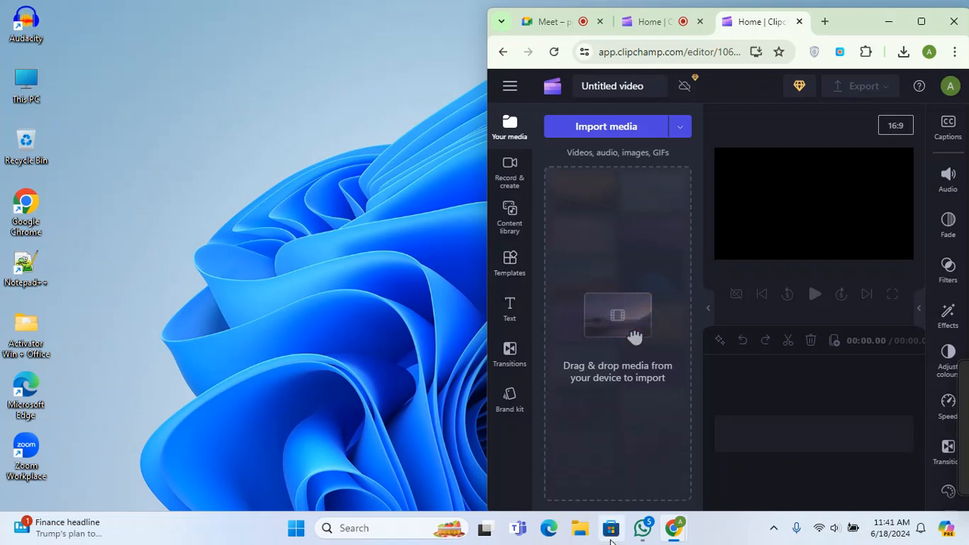
{"action": "double_click", "coordinate": [16, 81]}
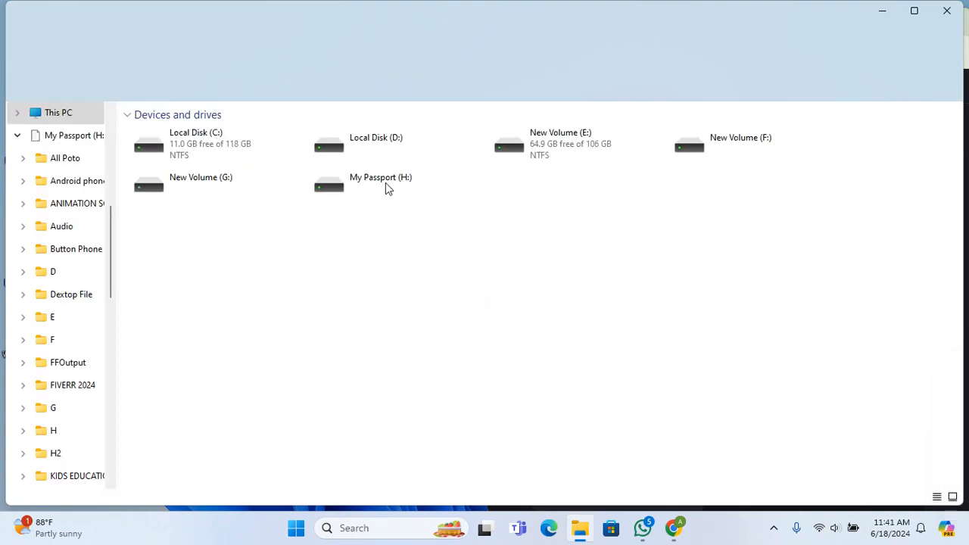
{"action": "double_click", "coordinate": [386, 181]}
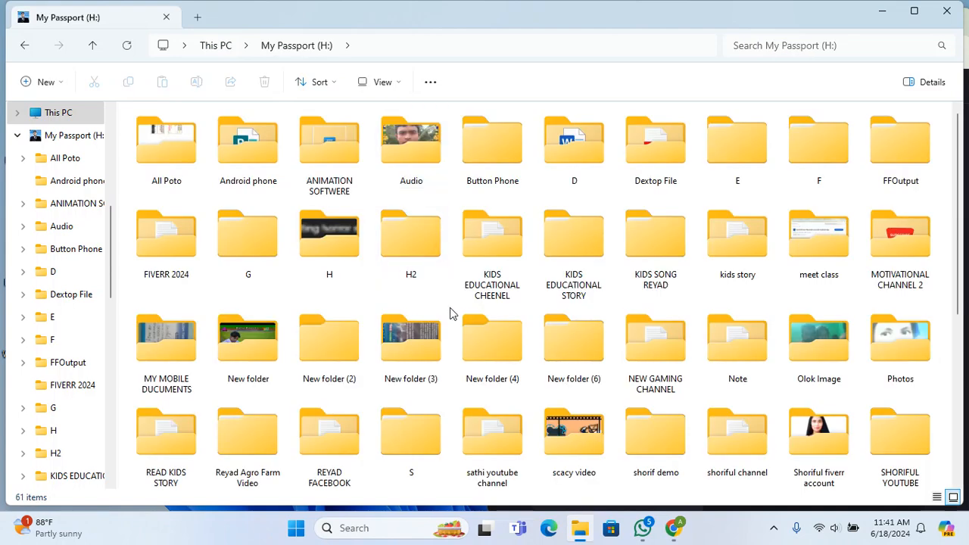
{"action": "scroll", "coordinate": [449, 313], "scroll_direction": "down", "scroll_amount": 5}
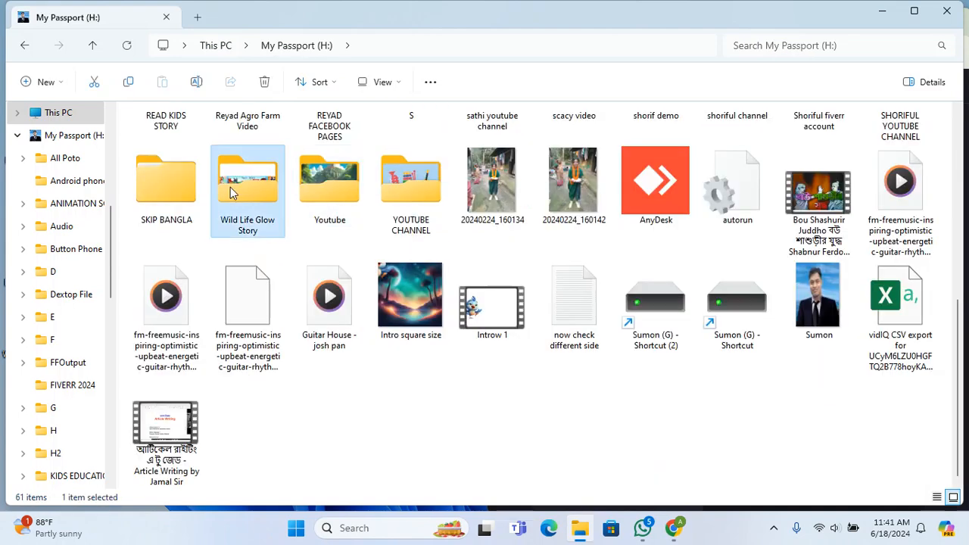
{"action": "double_click", "coordinate": [230, 187]}
{"action": "scroll", "coordinate": [430, 340], "scroll_direction": "down", "scroll_amount": 5}
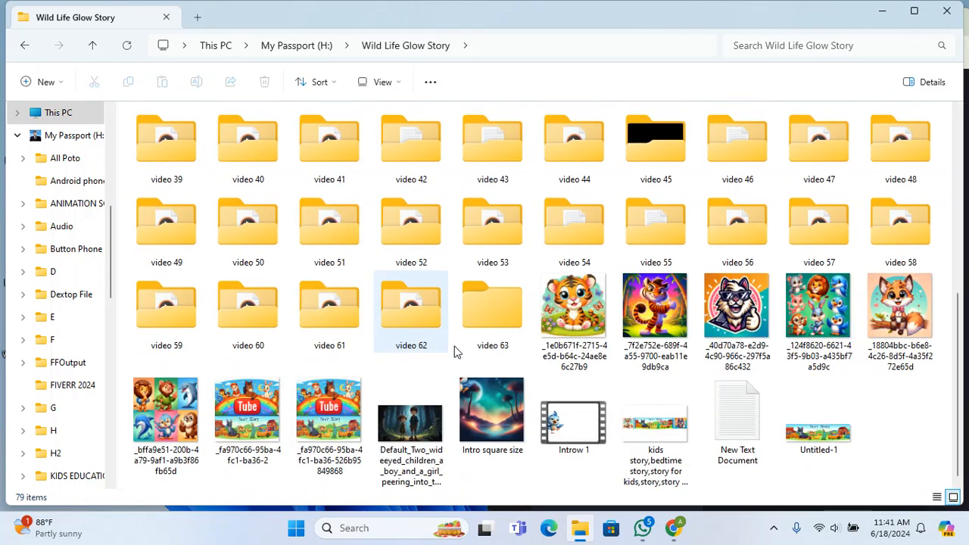
{"action": "left_click", "coordinate": [493, 330]}
{"action": "double_click", "coordinate": [493, 330]}
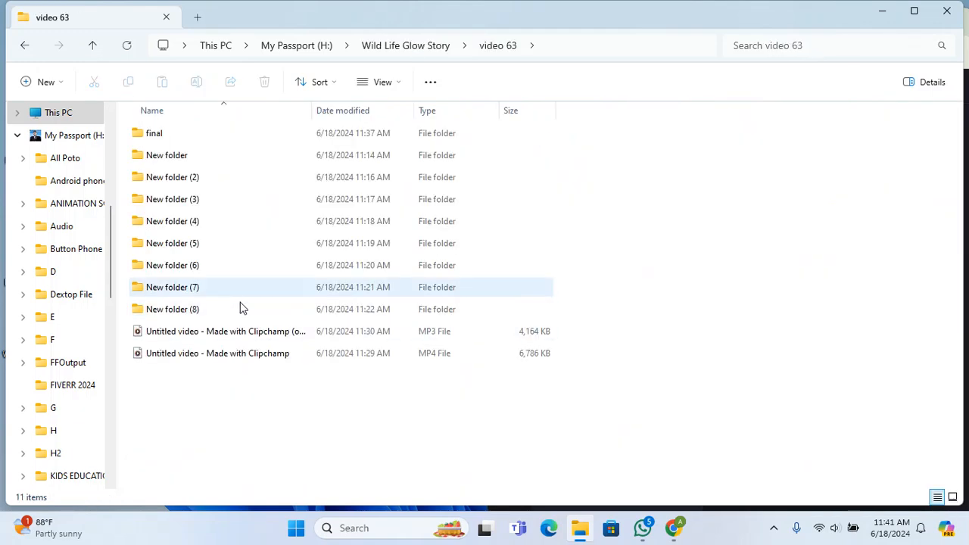
{"action": "left_click", "coordinate": [399, 83]}
{"action": "left_click", "coordinate": [398, 138]}
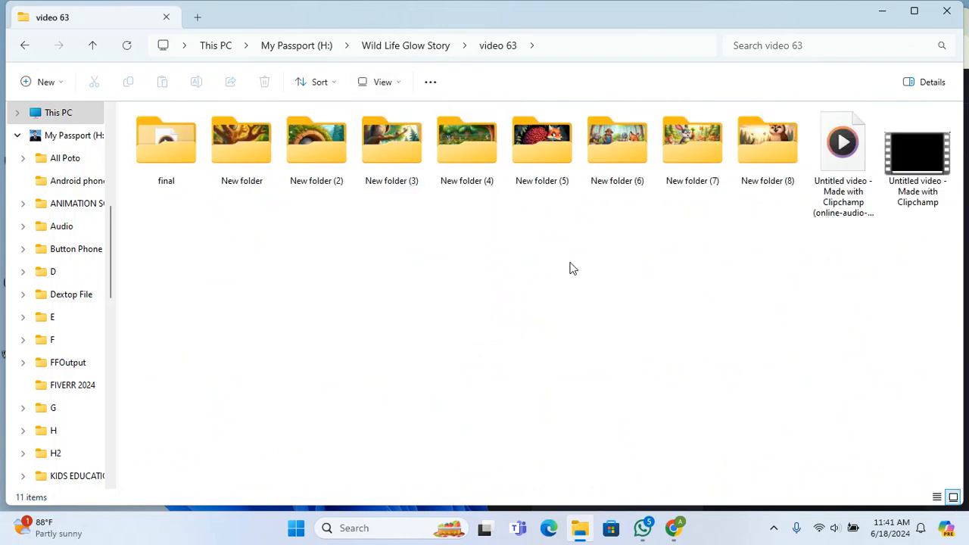
Step: Place File Explorer beside the browser and import both images from New folder into the Clipchamp media library
{"action": "double_click", "coordinate": [238, 139]}
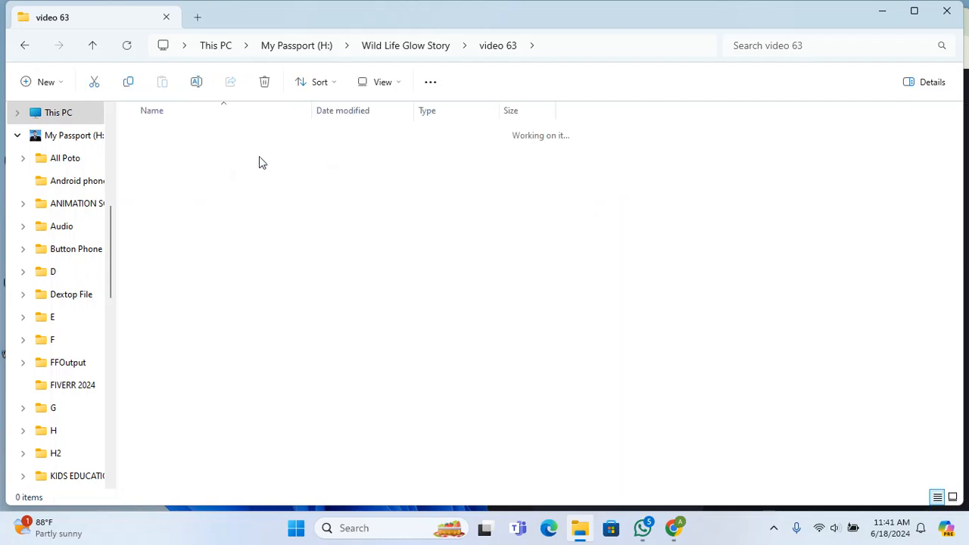
{"action": "left_click_drag", "start_coordinate": [359, 170], "coordinate": [130, 141]}
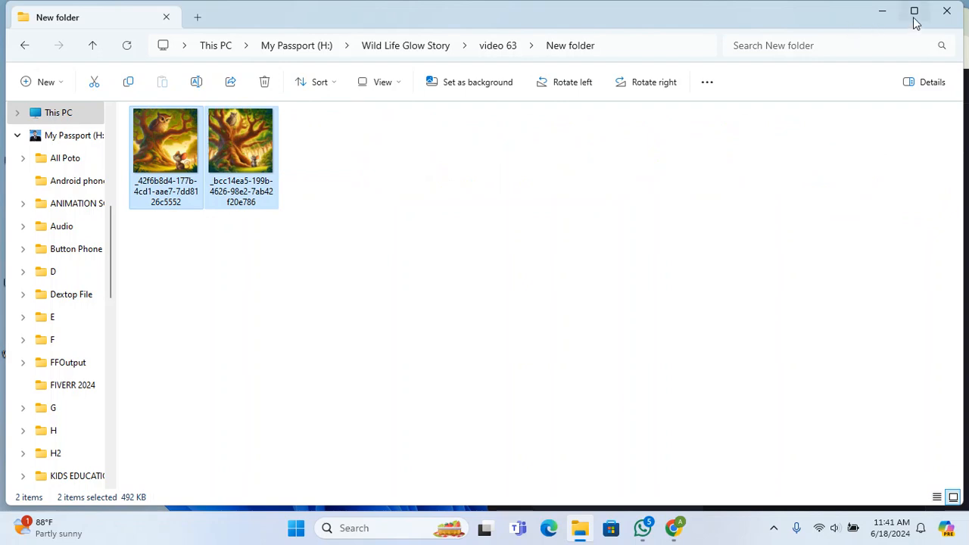
{"action": "mouse_move", "coordinate": [915, 22]}
{"action": "left_click", "coordinate": [860, 41]}
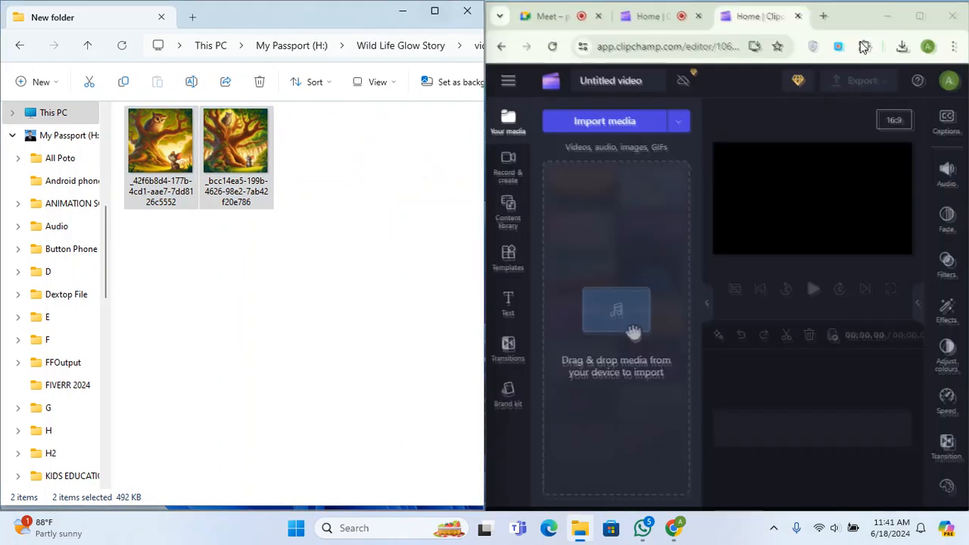
{"action": "left_click", "coordinate": [860, 39]}
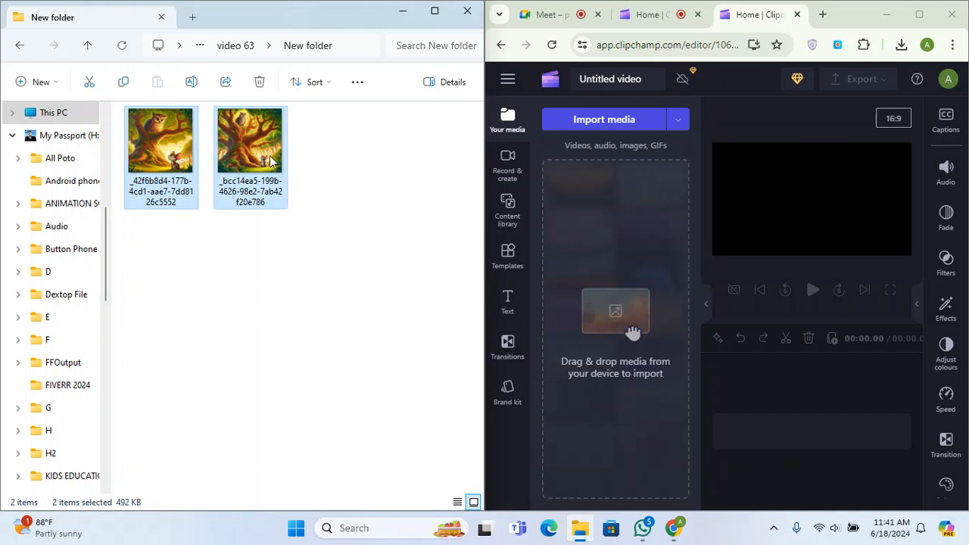
{"action": "left_click_drag", "start_coordinate": [252, 149], "coordinate": [614, 287]}
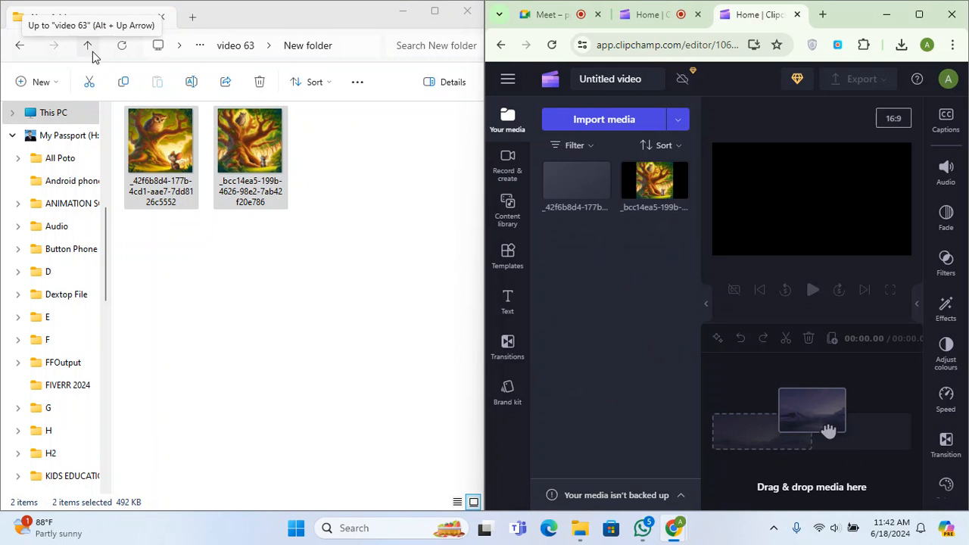
Step: Import both images from New folder (2) of video 63 into the Clipchamp media library
{"action": "left_click", "coordinate": [88, 47]}
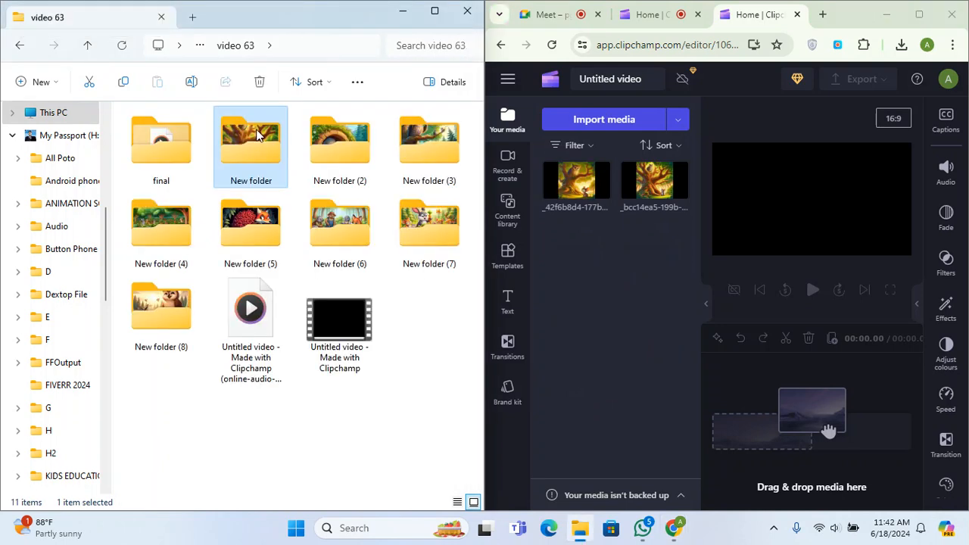
{"action": "double_click", "coordinate": [337, 150]}
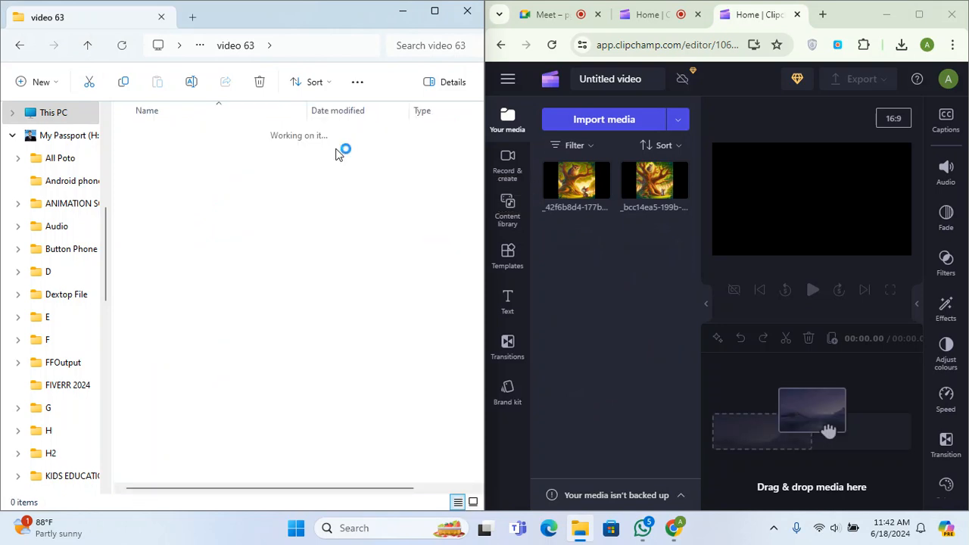
{"action": "left_click_drag", "start_coordinate": [347, 162], "coordinate": [126, 142]}
{"action": "left_click_drag", "start_coordinate": [244, 144], "coordinate": [589, 270]}
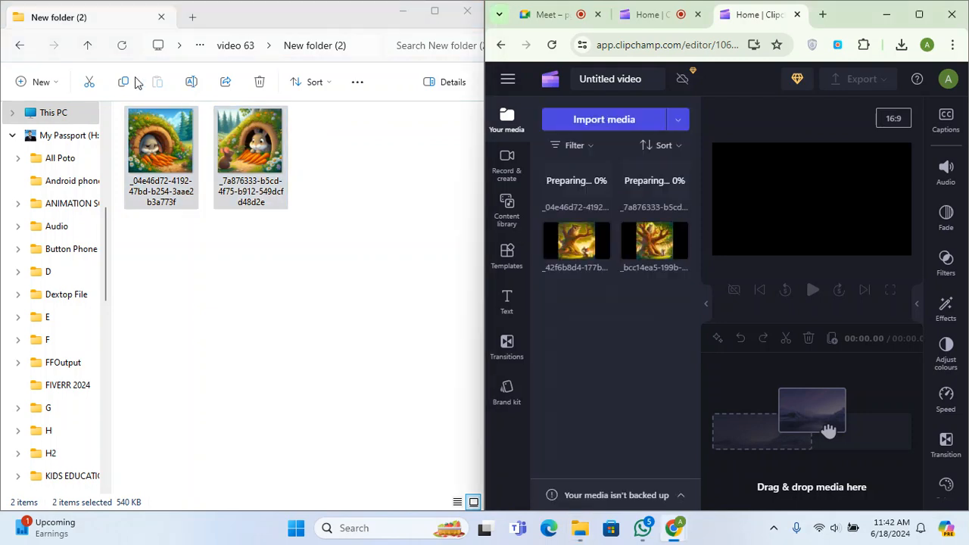
Step: Import both images from New folder (3) of video 63 into the Clipchamp media library
{"action": "left_click", "coordinate": [87, 47]}
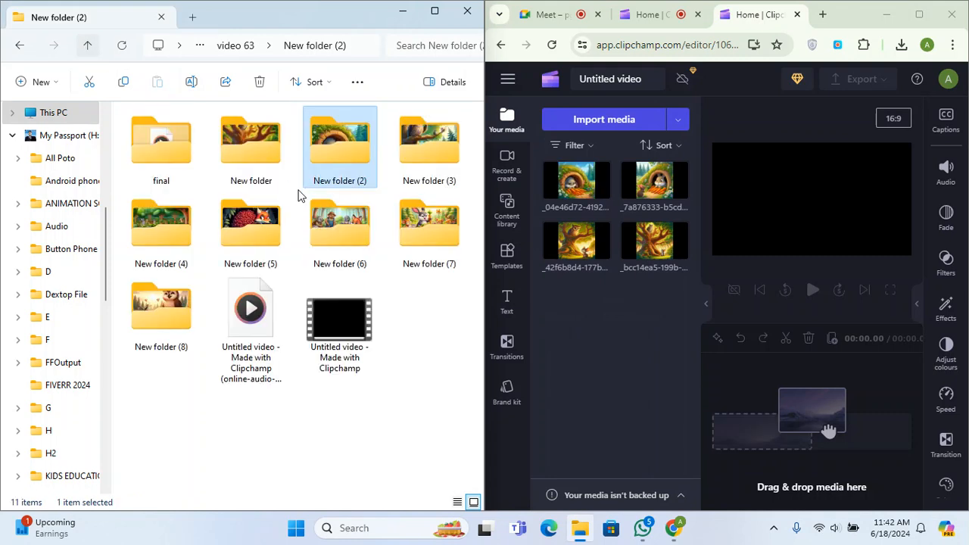
{"action": "double_click", "coordinate": [409, 151]}
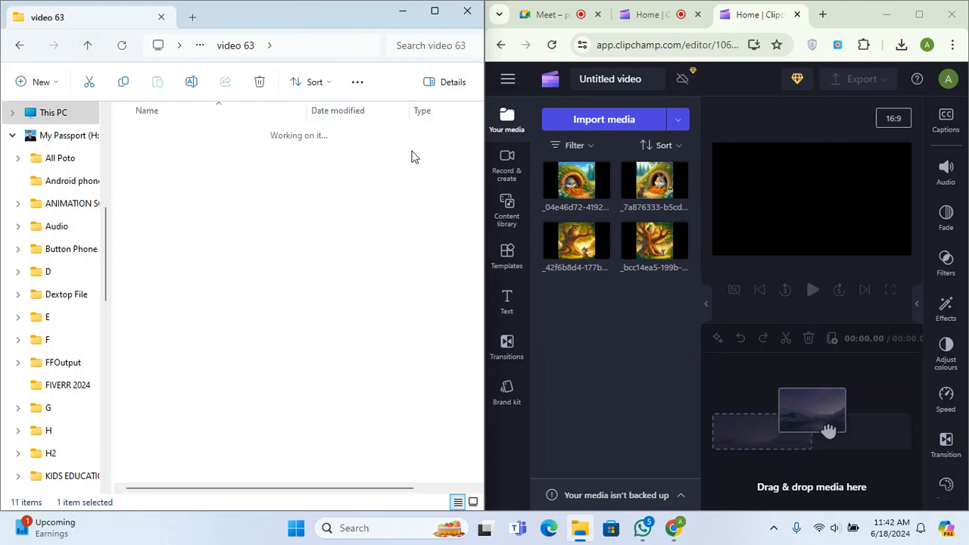
{"action": "left_click_drag", "start_coordinate": [354, 168], "coordinate": [161, 141]}
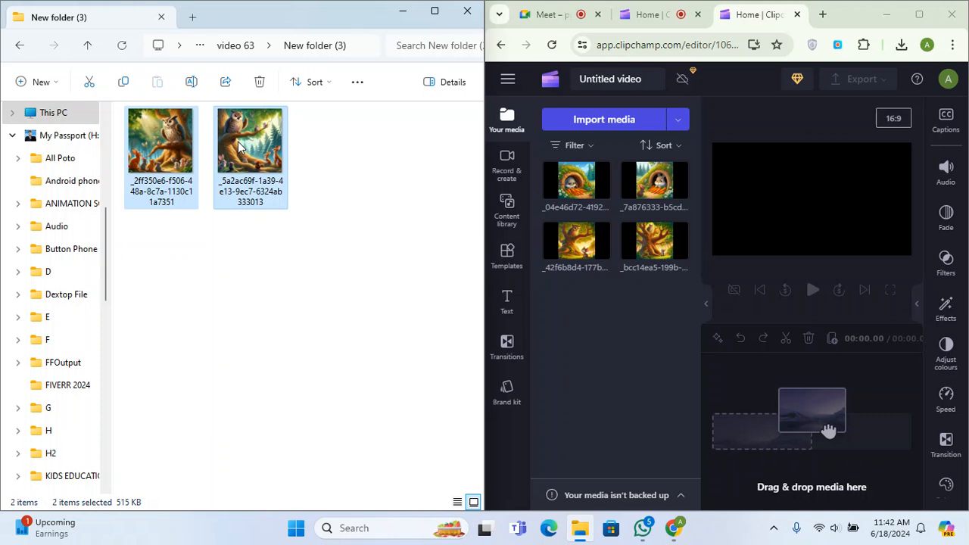
{"action": "left_click_drag", "start_coordinate": [237, 146], "coordinate": [577, 310]}
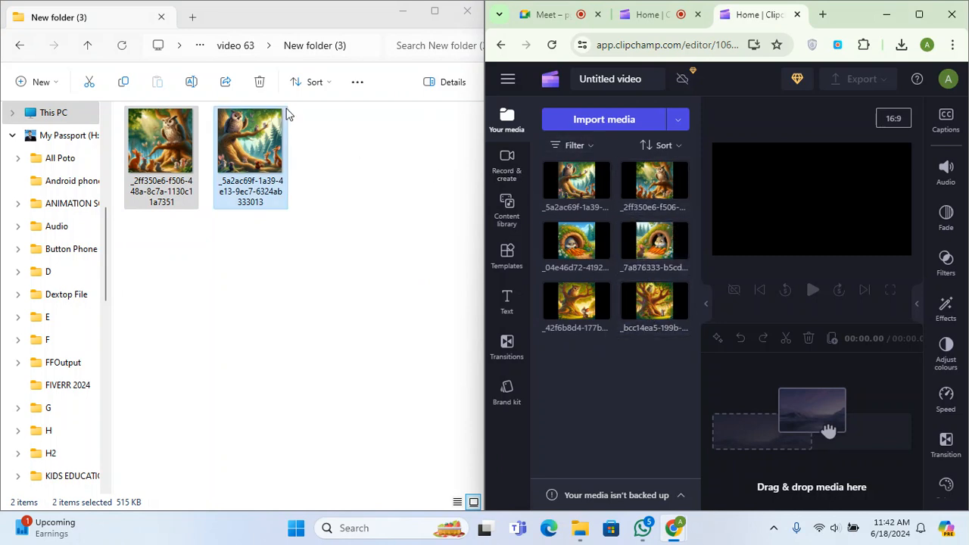
Step: Import both images from New folder (4) into the Clipchamp media library and go back up to the video 63 folder
{"action": "left_click", "coordinate": [97, 50]}
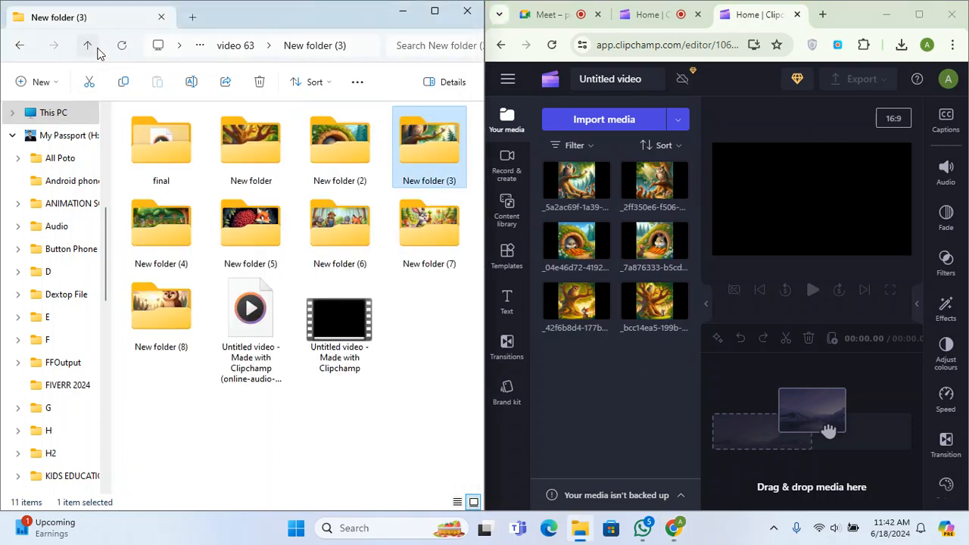
{"action": "double_click", "coordinate": [172, 215]}
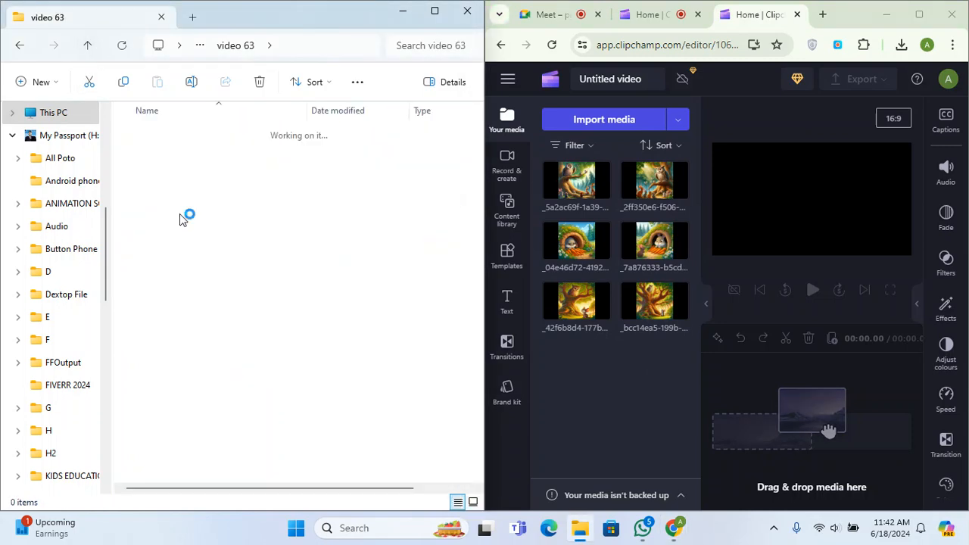
{"action": "left_click_drag", "start_coordinate": [349, 206], "coordinate": [587, 341]}
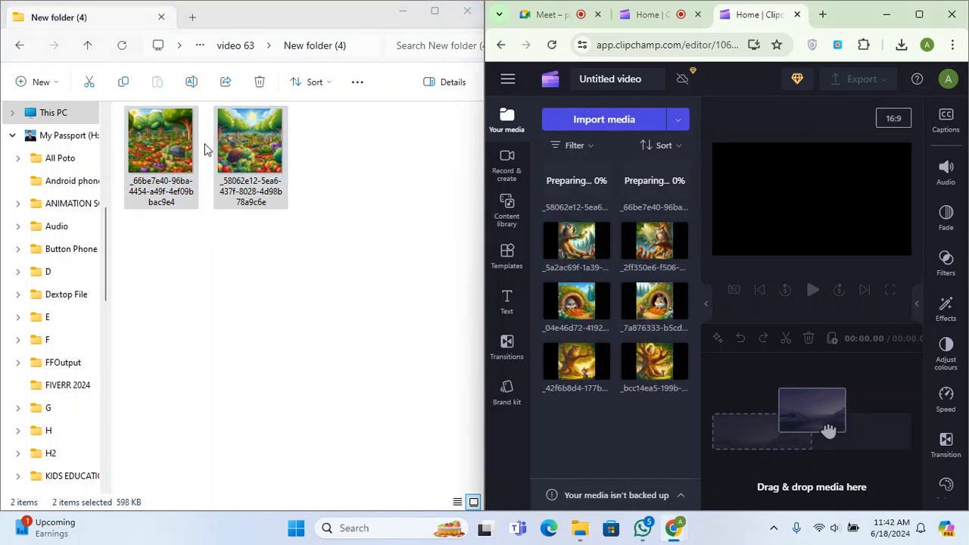
{"action": "left_click", "coordinate": [88, 47]}
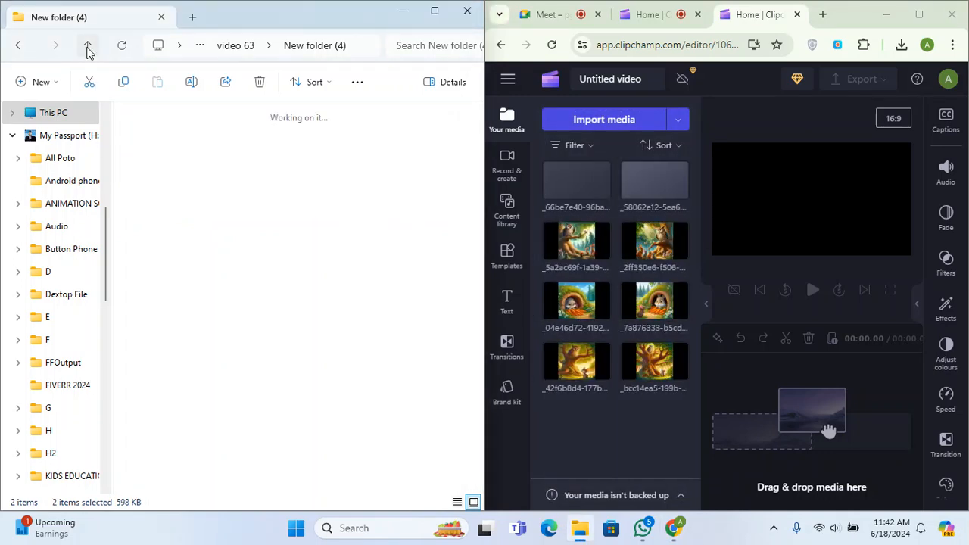
Step: Import both images from New folder (5) into the Clipchamp media library and go back up to the video 63 folder
{"action": "double_click", "coordinate": [257, 224]}
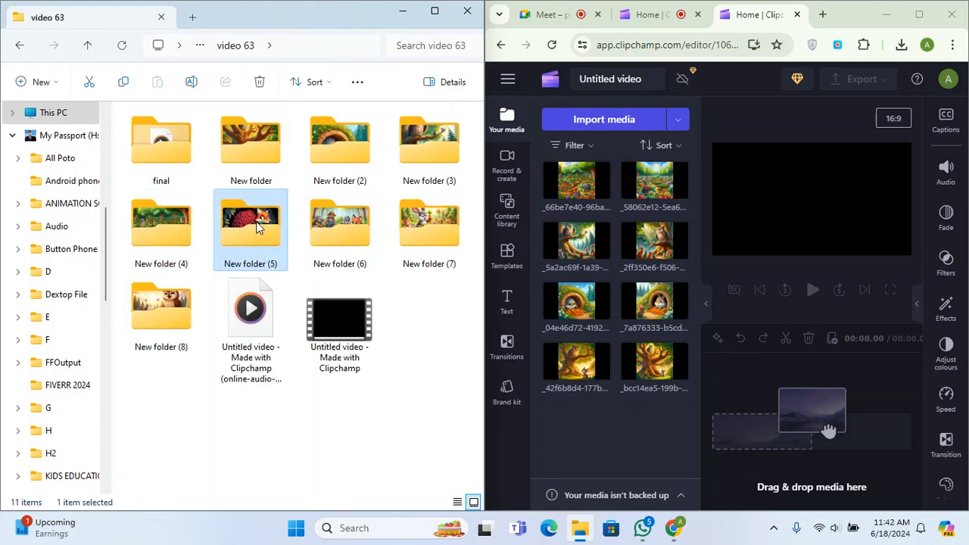
{"action": "left_click_drag", "start_coordinate": [347, 207], "coordinate": [99, 156]}
{"action": "left_click_drag", "start_coordinate": [242, 158], "coordinate": [590, 394]}
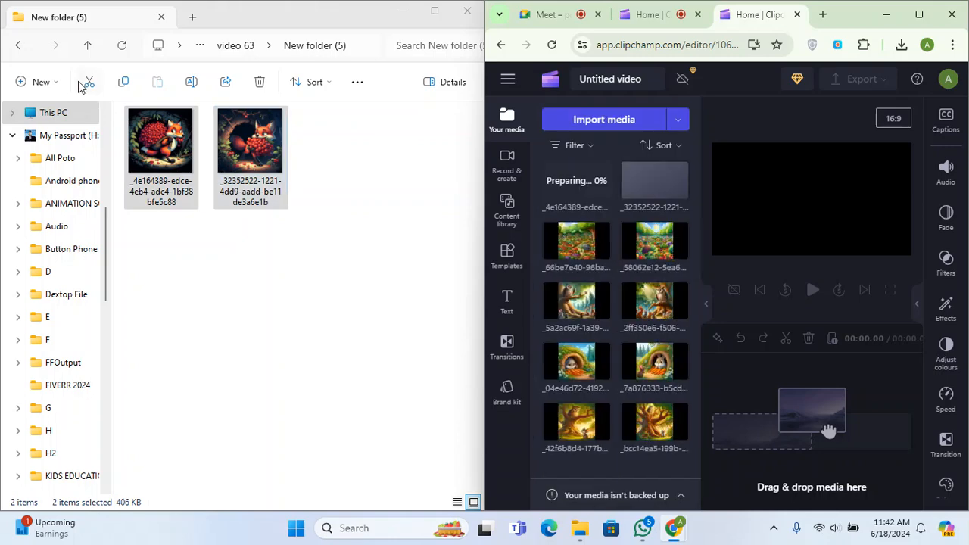
{"action": "left_click", "coordinate": [87, 46]}
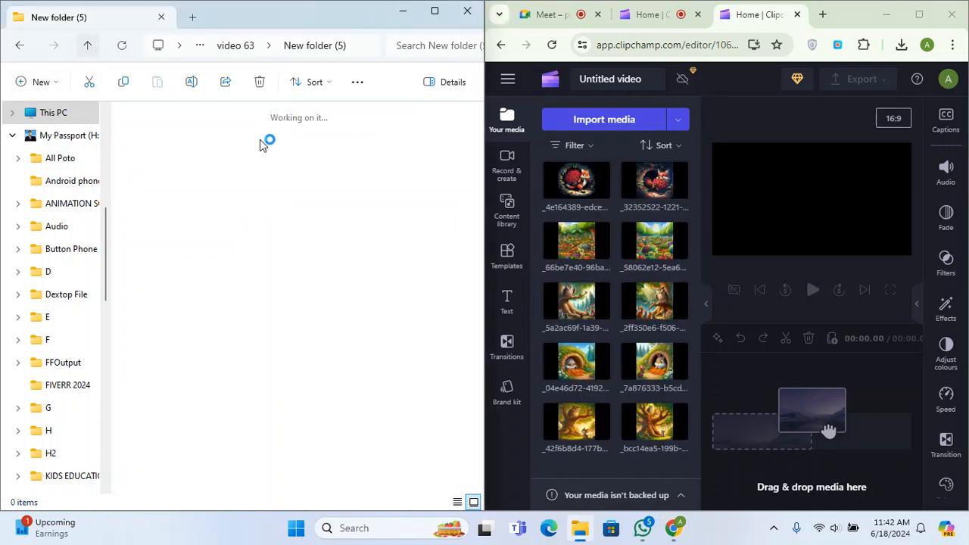
Step: Import both images from New folder (6) into the Clipchamp media library and go back up to the video 63 folder
{"action": "double_click", "coordinate": [331, 211]}
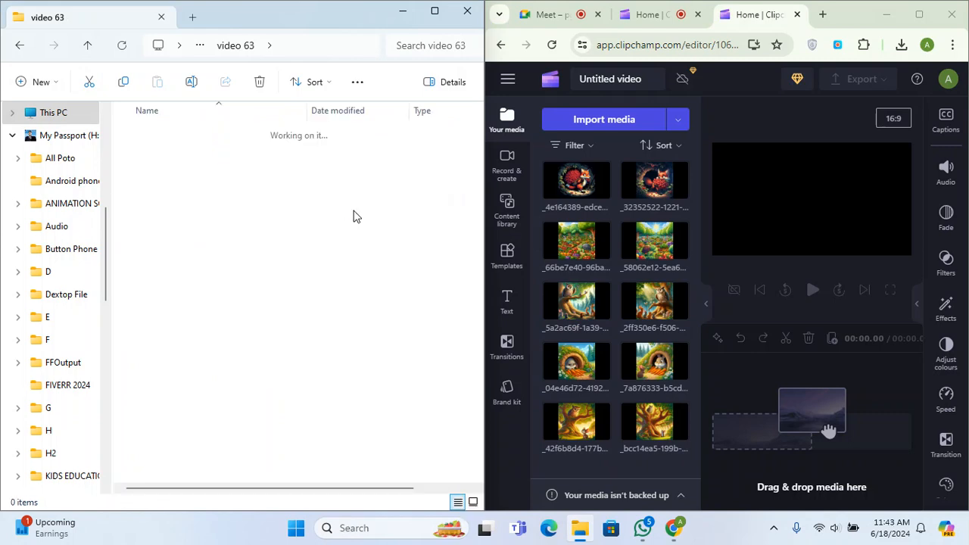
{"action": "left_click_drag", "start_coordinate": [174, 165], "coordinate": [125, 110]}
{"action": "left_click_drag", "start_coordinate": [235, 165], "coordinate": [562, 384]}
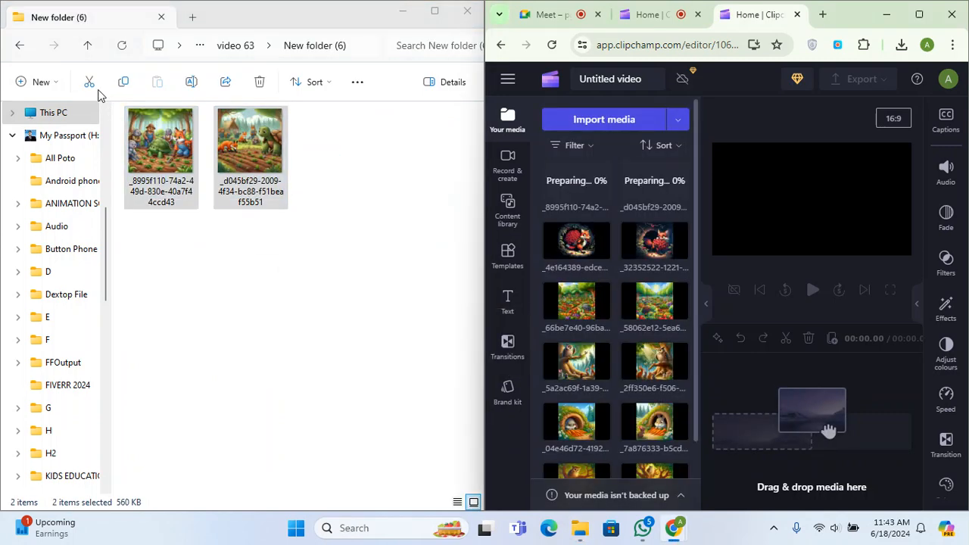
{"action": "left_click", "coordinate": [88, 45]}
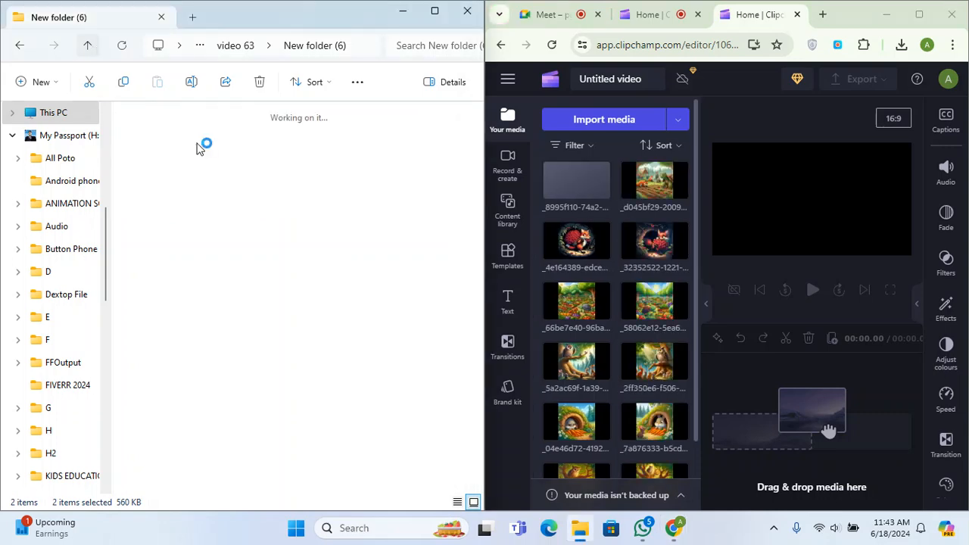
Step: Import both images from New folder (7) into the Clipchamp media library and go back up to the video 63 folder
{"action": "left_click", "coordinate": [448, 227]}
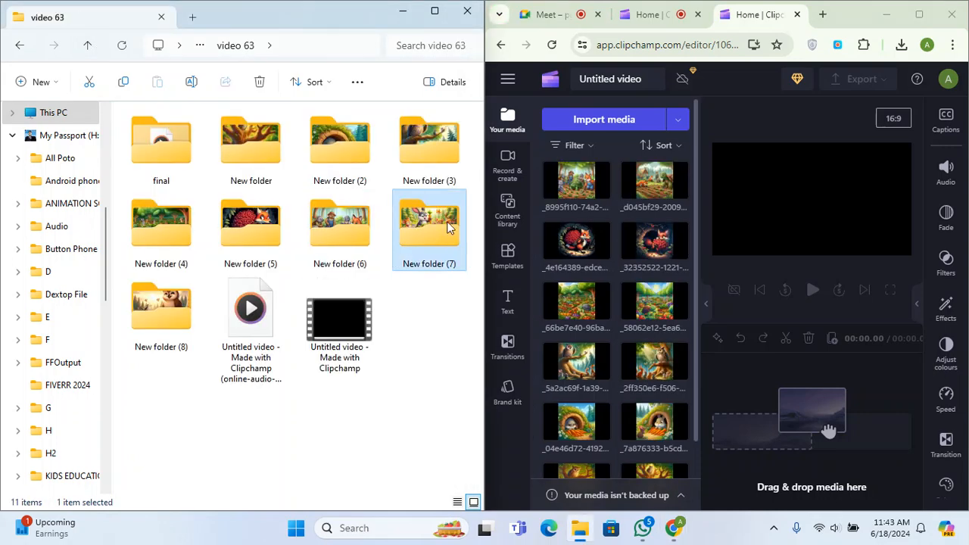
{"action": "double_click", "coordinate": [448, 227]}
{"action": "left_click_drag", "start_coordinate": [331, 193], "coordinate": [584, 385]}
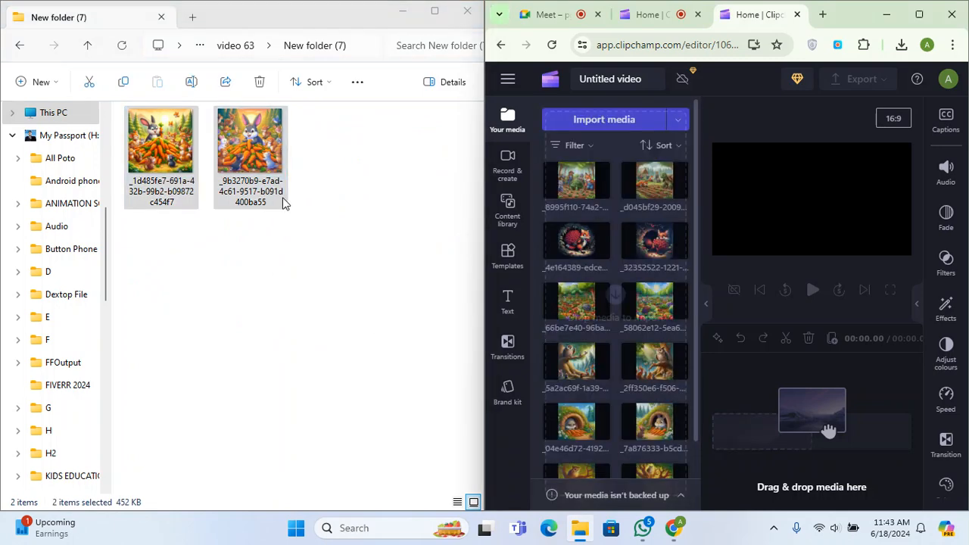
{"action": "left_click", "coordinate": [89, 52]}
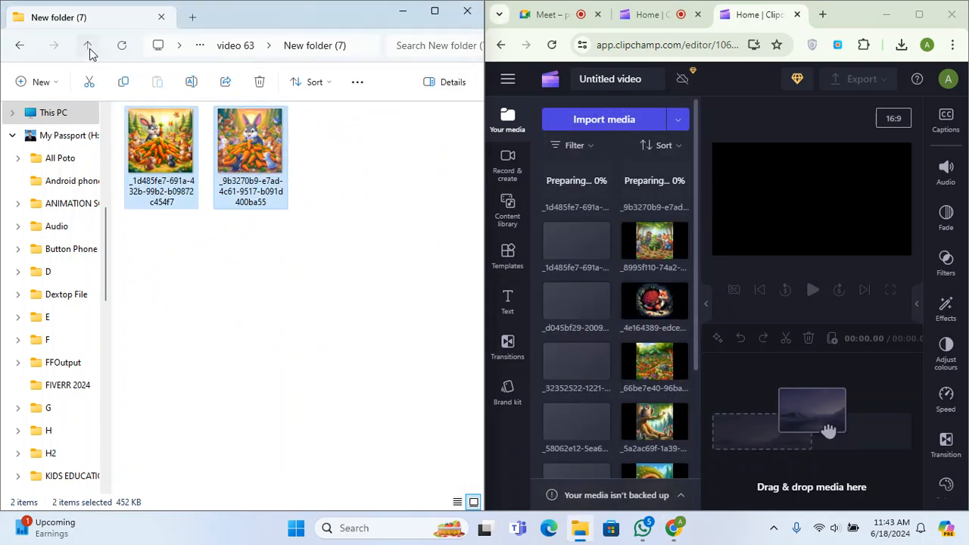
{"action": "left_click", "coordinate": [89, 50]}
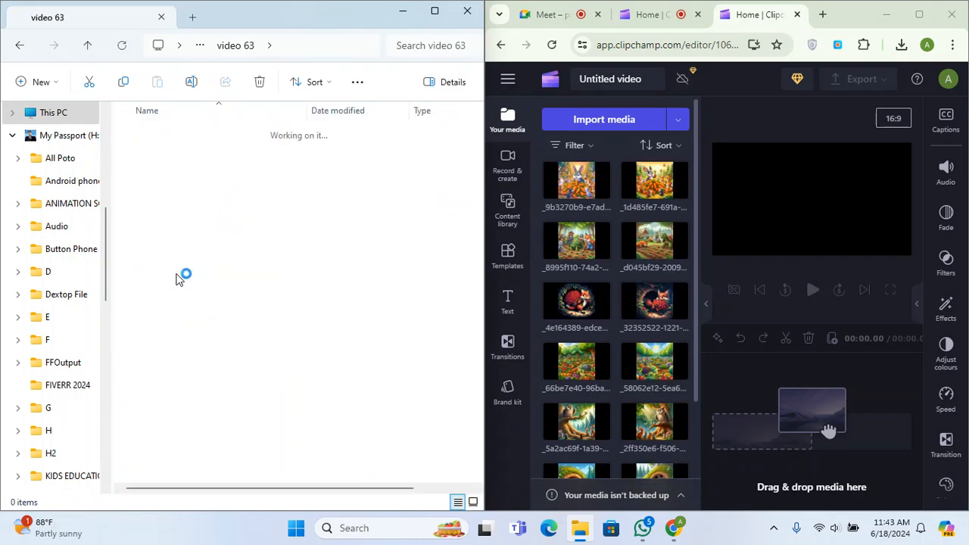
Step: Import both images from New folder (8) into the Clipchamp media library and go back up to the video 63 folder
{"action": "double_click", "coordinate": [238, 238]}
{"action": "left_click_drag", "start_coordinate": [300, 203], "coordinate": [583, 391]}
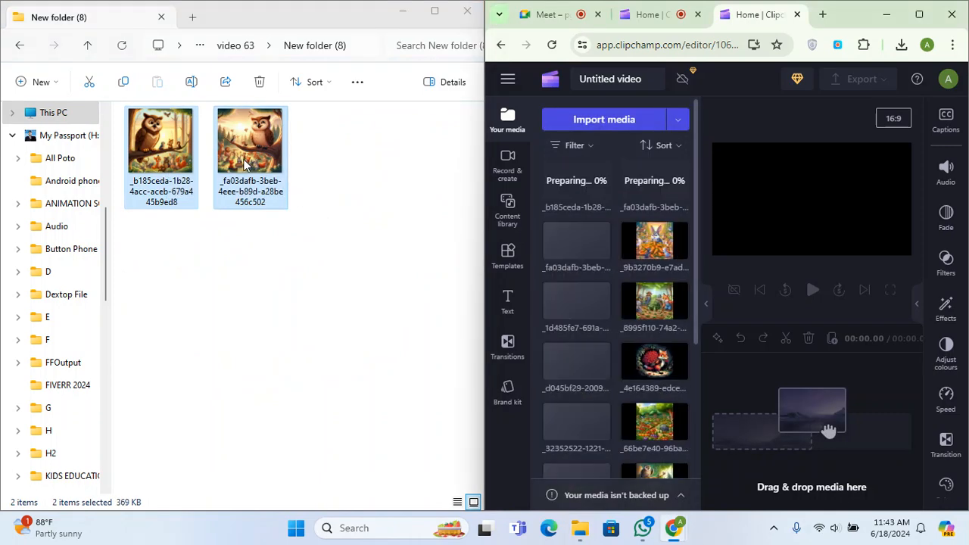
{"action": "left_click", "coordinate": [88, 53]}
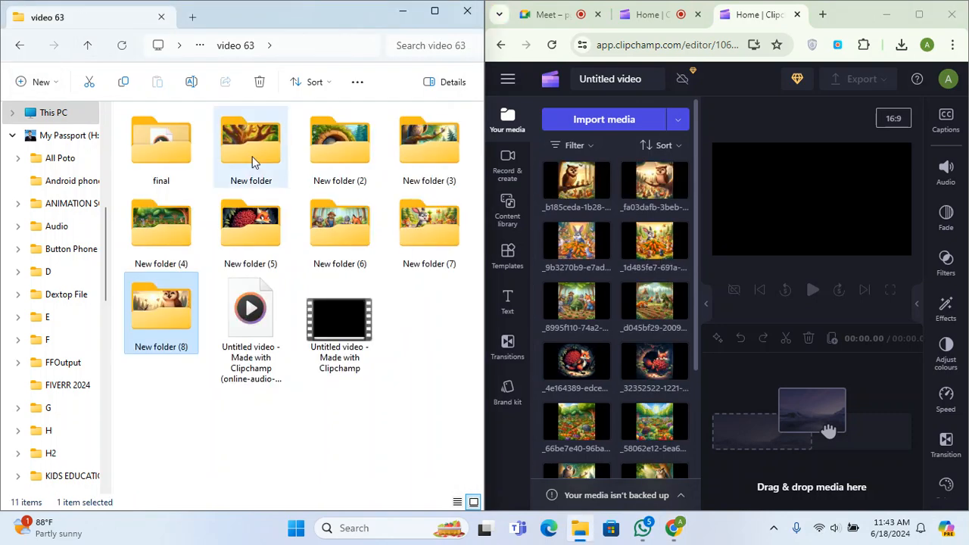
Step: Import the first Untitled video file from the final folder of video 63 into the Clipchamp media library
{"action": "double_click", "coordinate": [152, 148]}
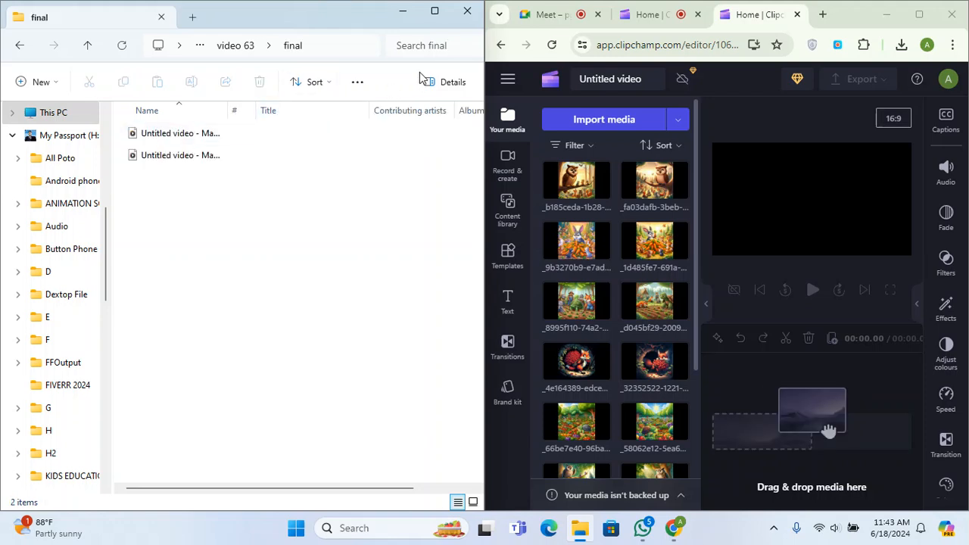
{"action": "left_click", "coordinate": [205, 135]}
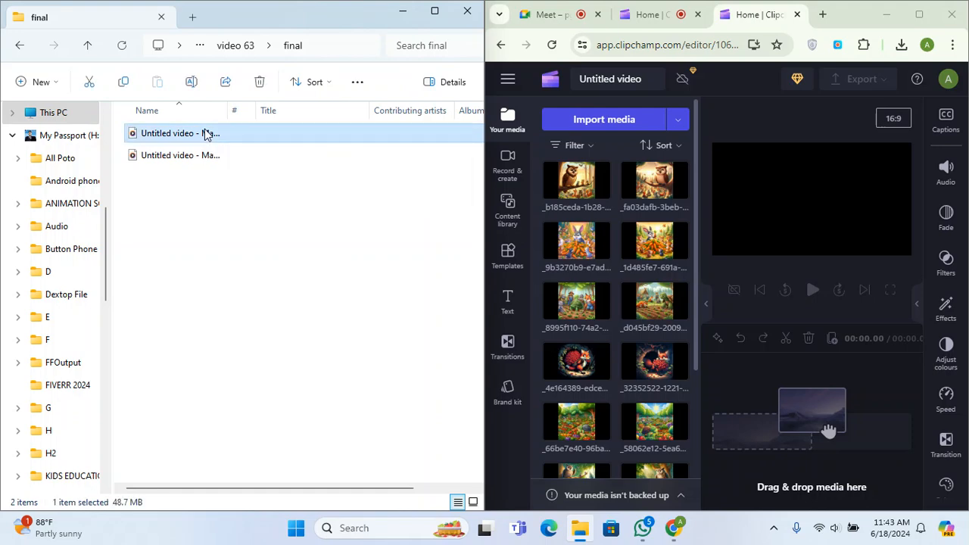
{"action": "left_click_drag", "start_coordinate": [206, 135], "coordinate": [576, 213]}
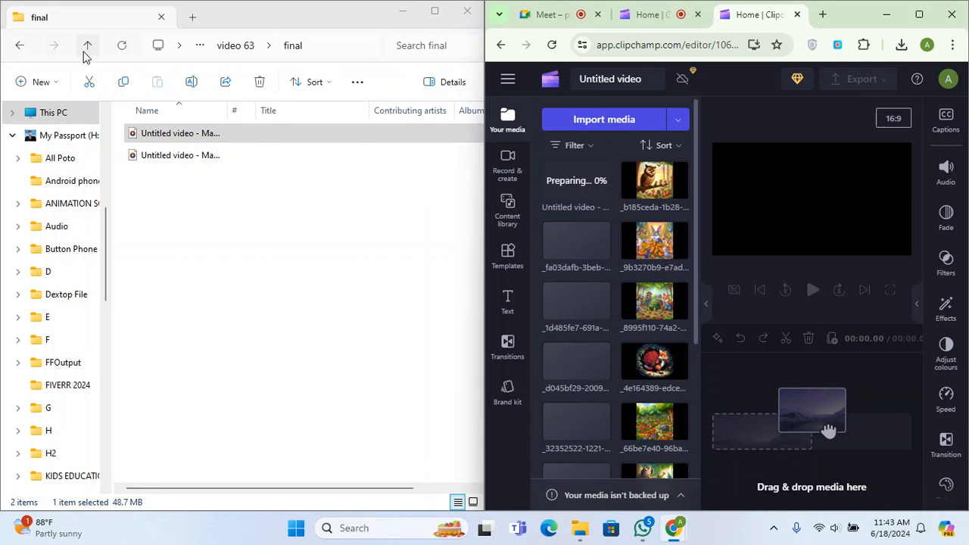
Step: Go back up from the final folder to the Wild Life Glow Story folder
{"action": "left_click", "coordinate": [87, 55]}
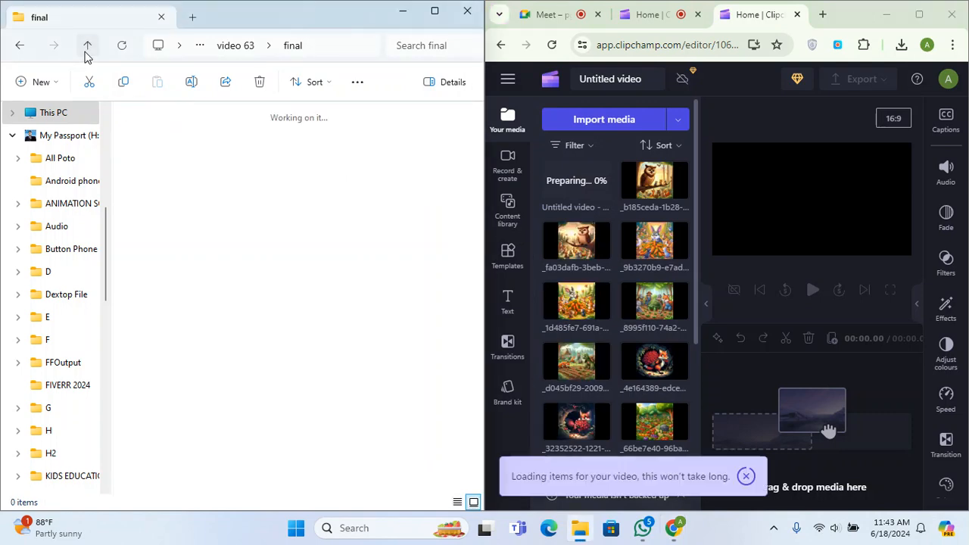
{"action": "left_click", "coordinate": [86, 48]}
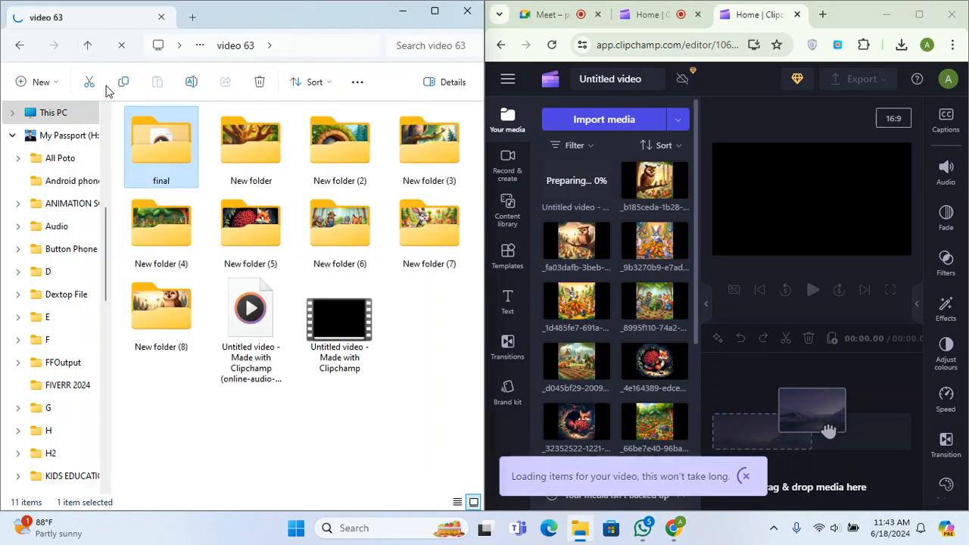
{"action": "left_click", "coordinate": [87, 48]}
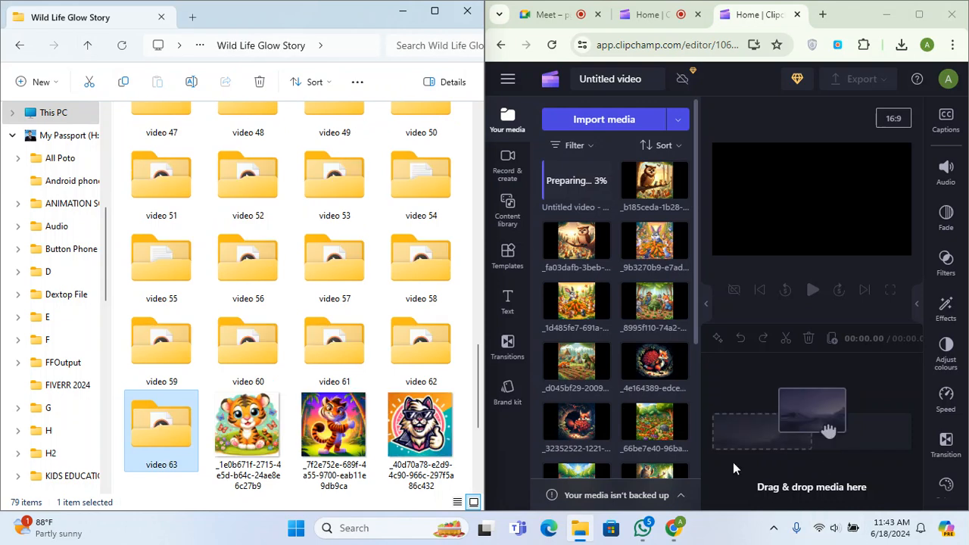
Step: Switch to WhatsApp and accept the incoming voice call
{"action": "mouse_move", "coordinate": [644, 530]}
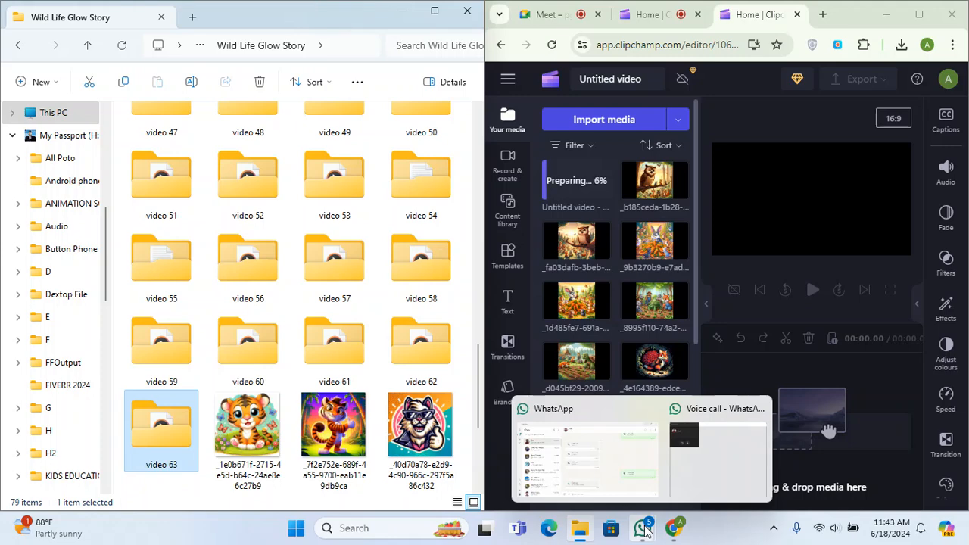
{"action": "left_click", "coordinate": [644, 530]}
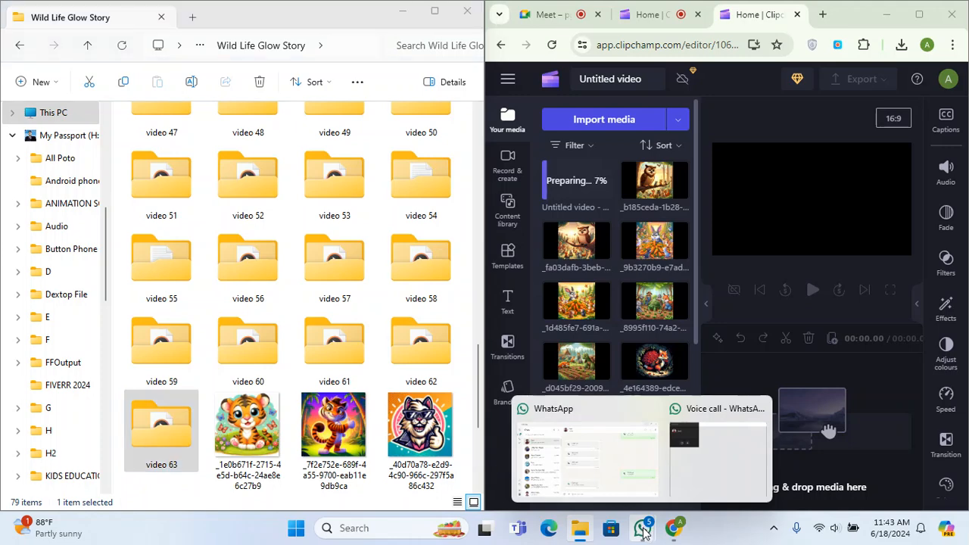
{"action": "mouse_move", "coordinate": [614, 477]}
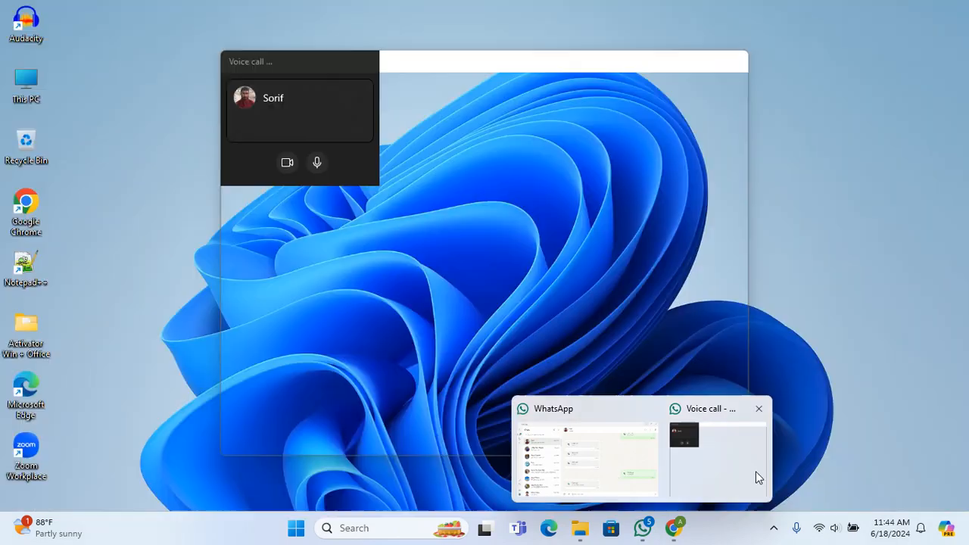
{"action": "left_click", "coordinate": [755, 470]}
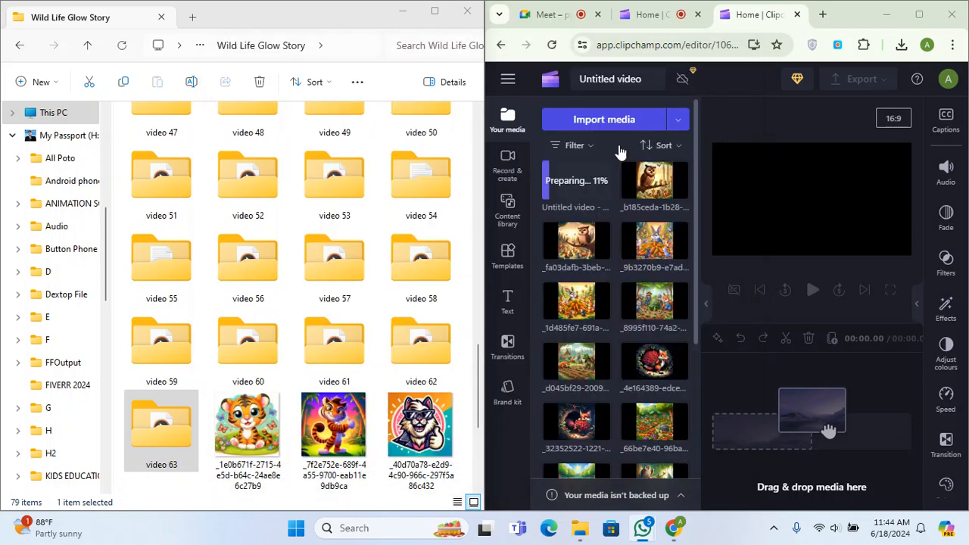
{"action": "mouse_move", "coordinate": [643, 528]}
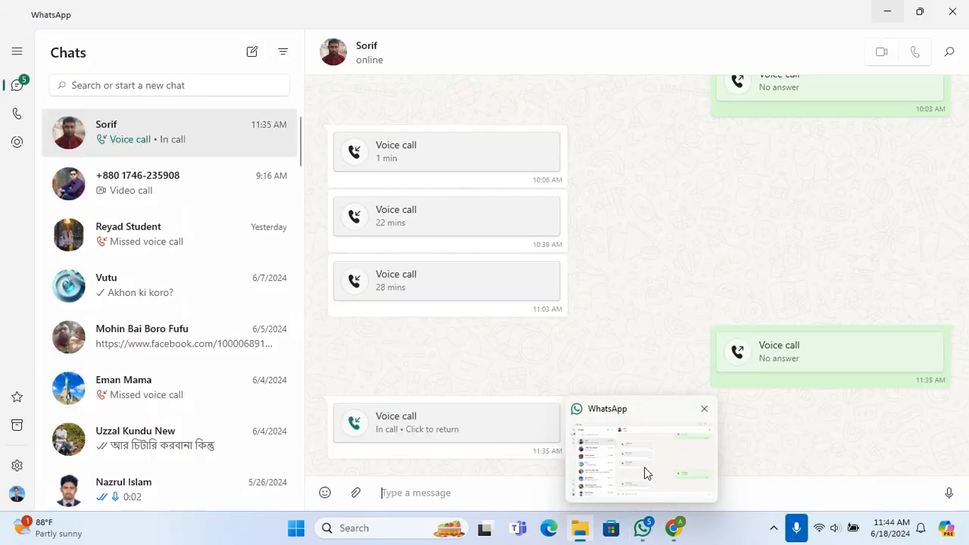
{"action": "left_click", "coordinate": [644, 467]}
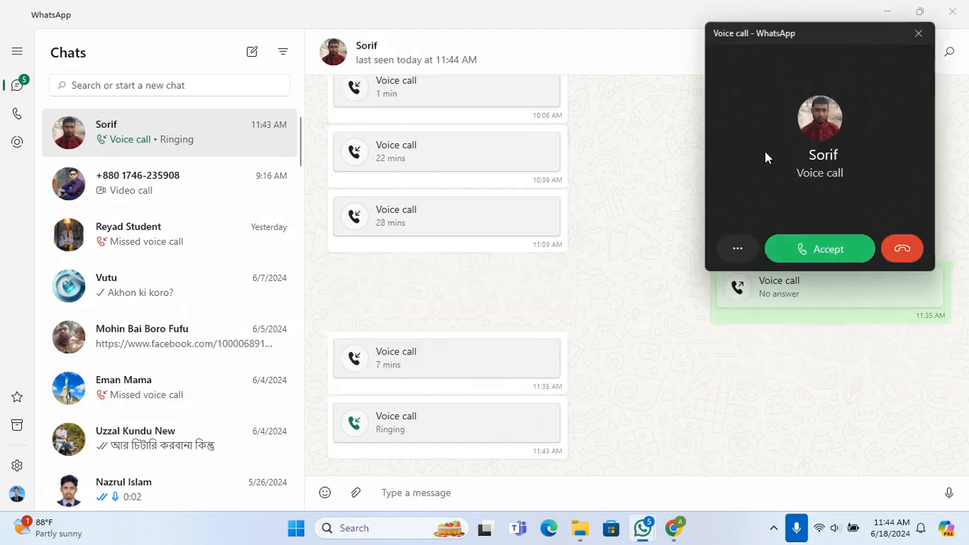
{"action": "key", "text": "Return"}
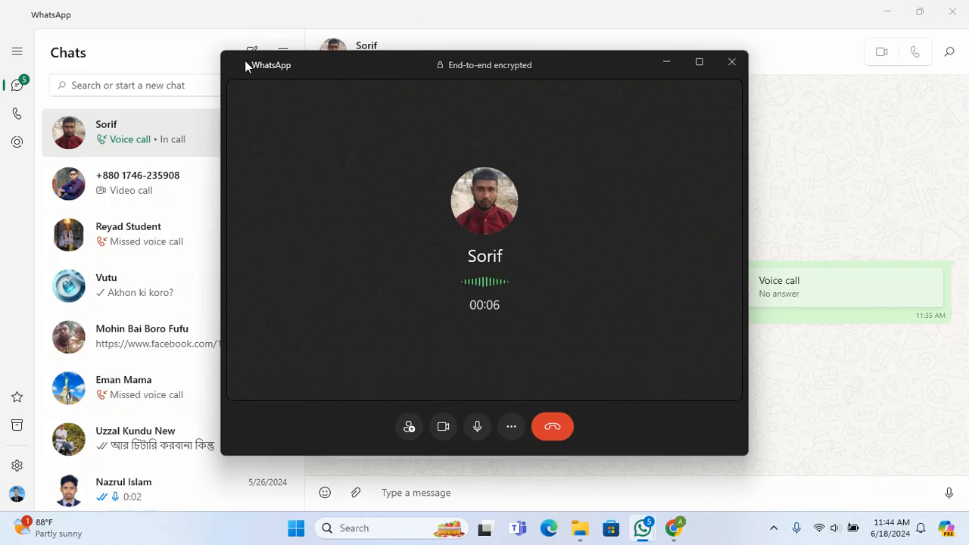
Step: Minimise the WhatsApp call and chat windows, and move the small voice call window clear of the Clipchamp editor
{"action": "left_click_drag", "start_coordinate": [244, 60], "coordinate": [968, 292]}
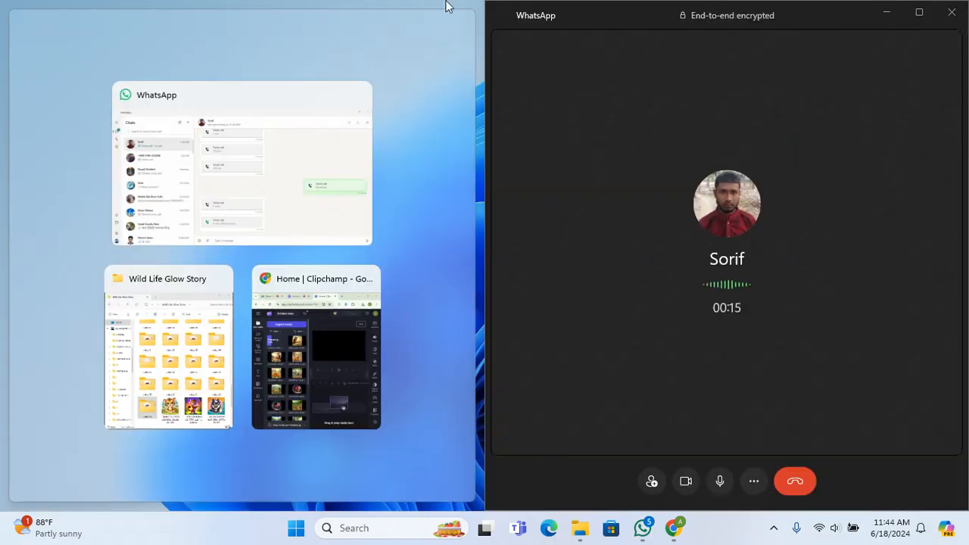
{"action": "left_click", "coordinate": [882, 12]}
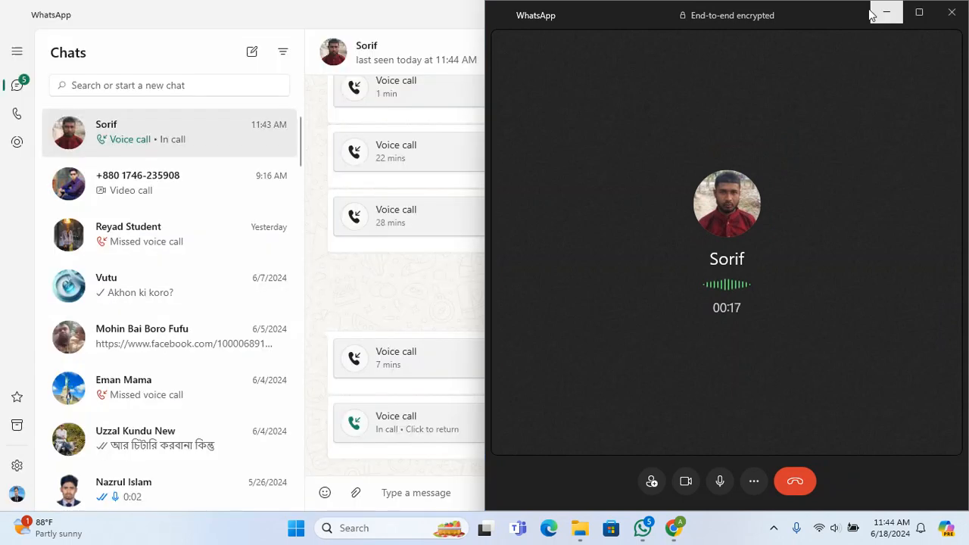
{"action": "left_click", "coordinate": [662, 6]}
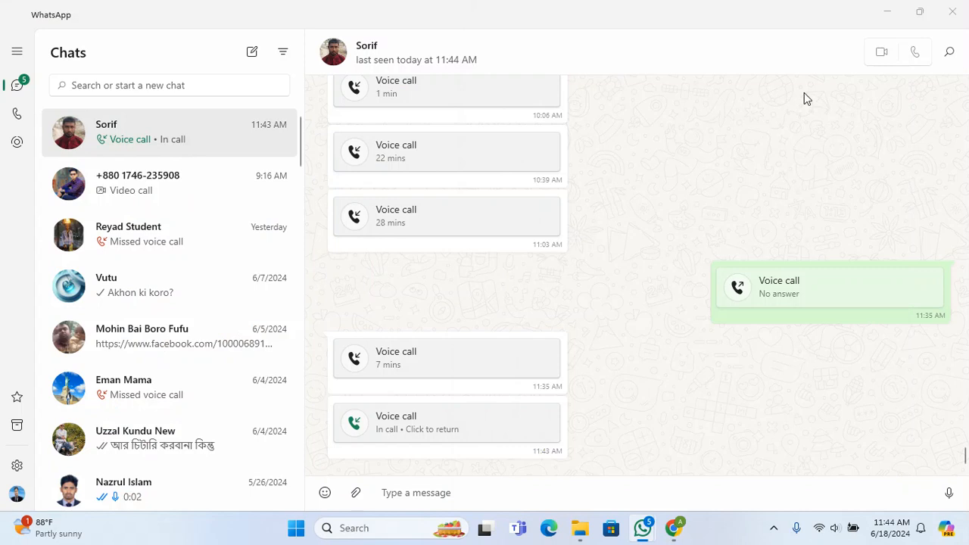
{"action": "left_click", "coordinate": [884, 13]}
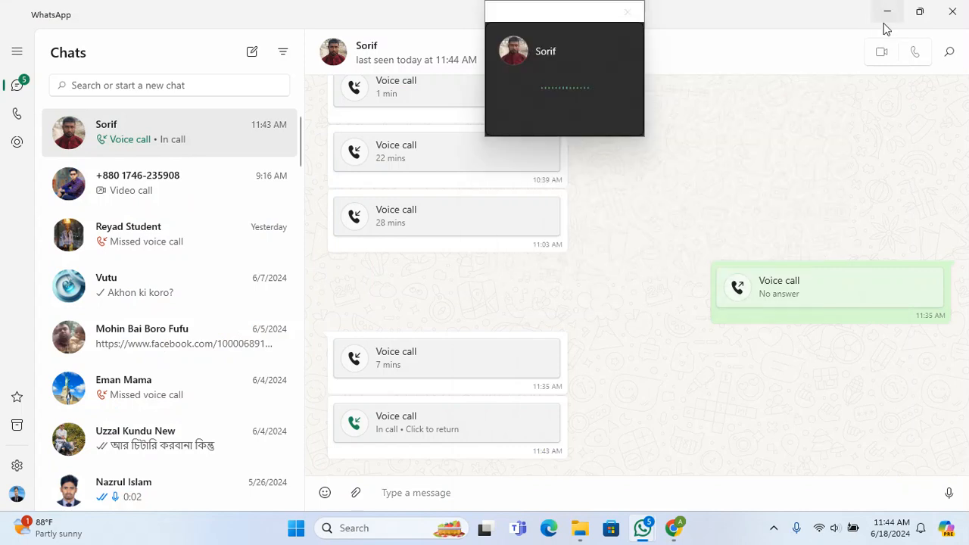
{"action": "left_click", "coordinate": [887, 26]}
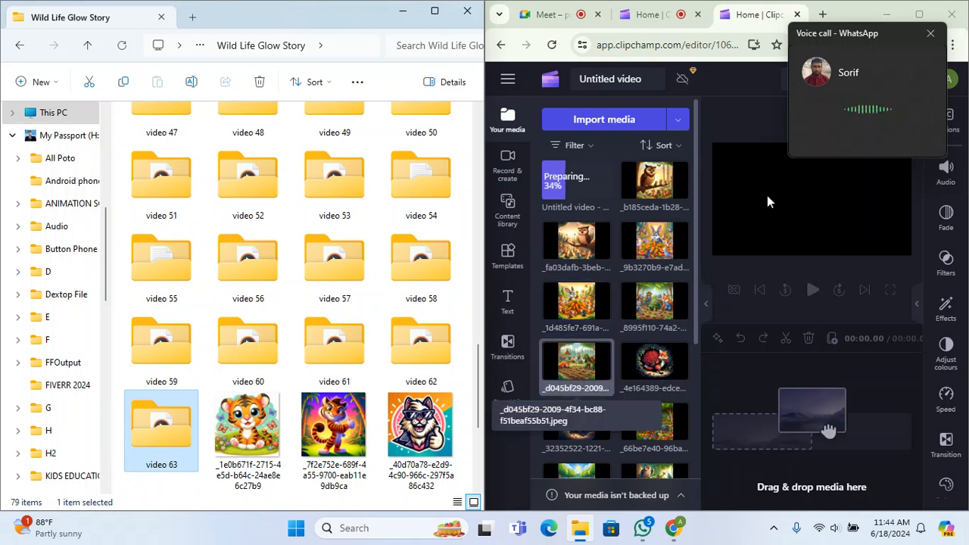
{"action": "left_click_drag", "start_coordinate": [826, 33], "coordinate": [960, 45]}
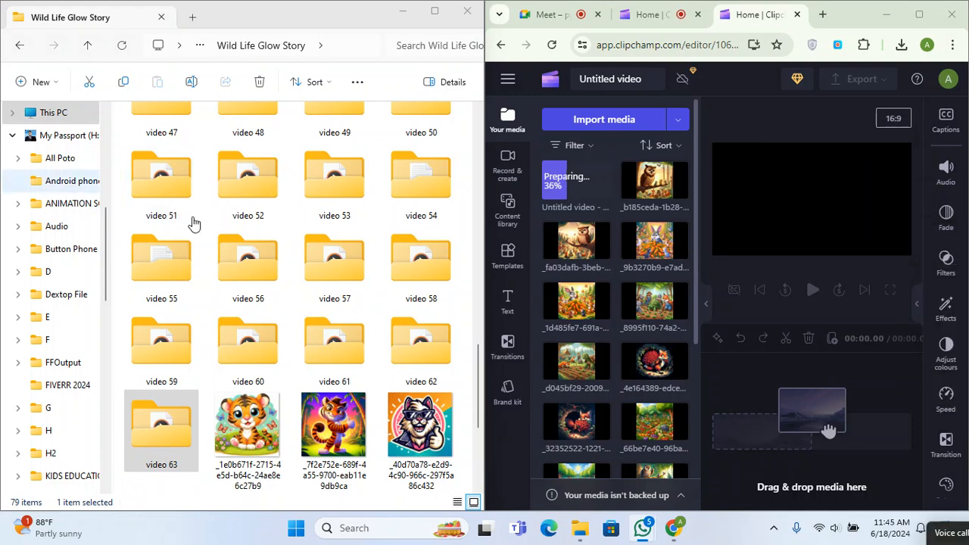
Step: Open New folder inside video 63 in File Explorer and select both of its images
{"action": "double_click", "coordinate": [171, 434]}
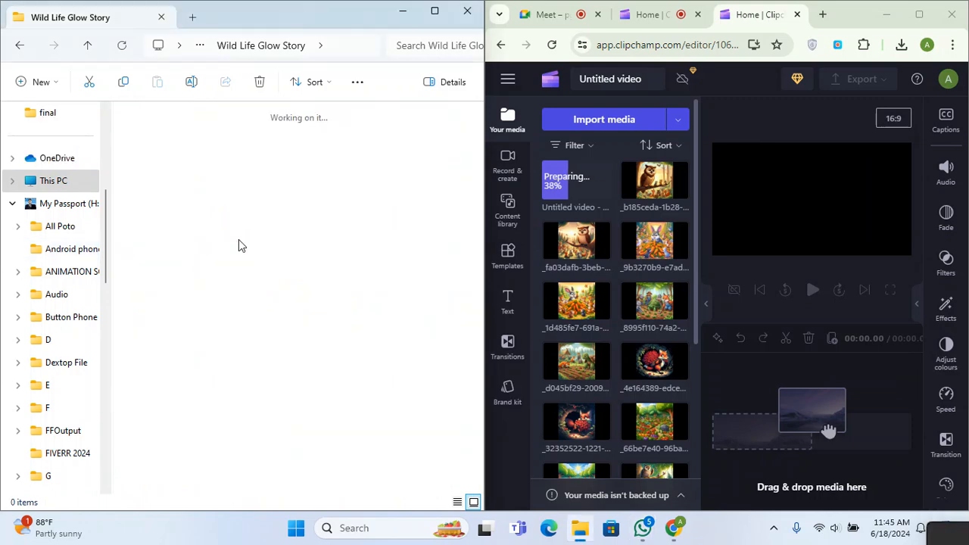
{"action": "left_click", "coordinate": [245, 156]}
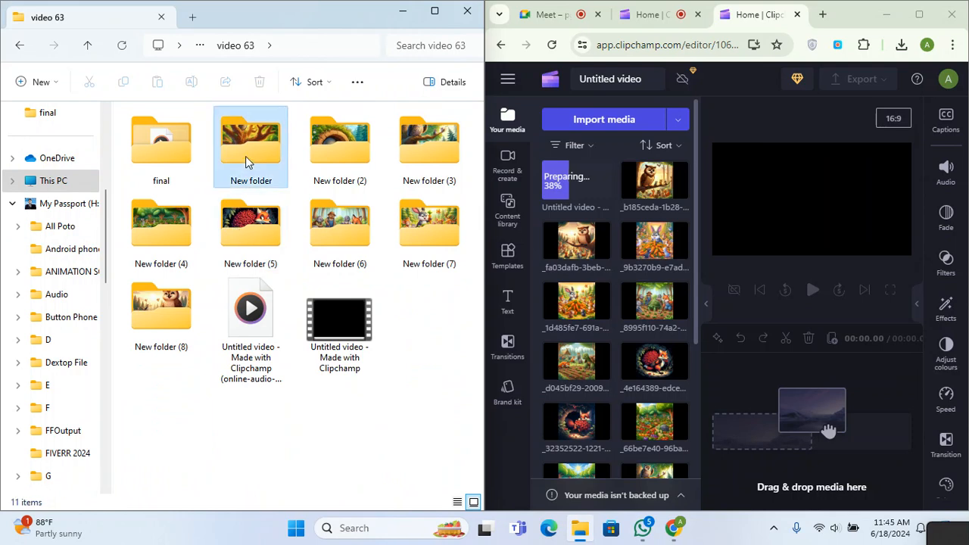
{"action": "double_click", "coordinate": [245, 156]}
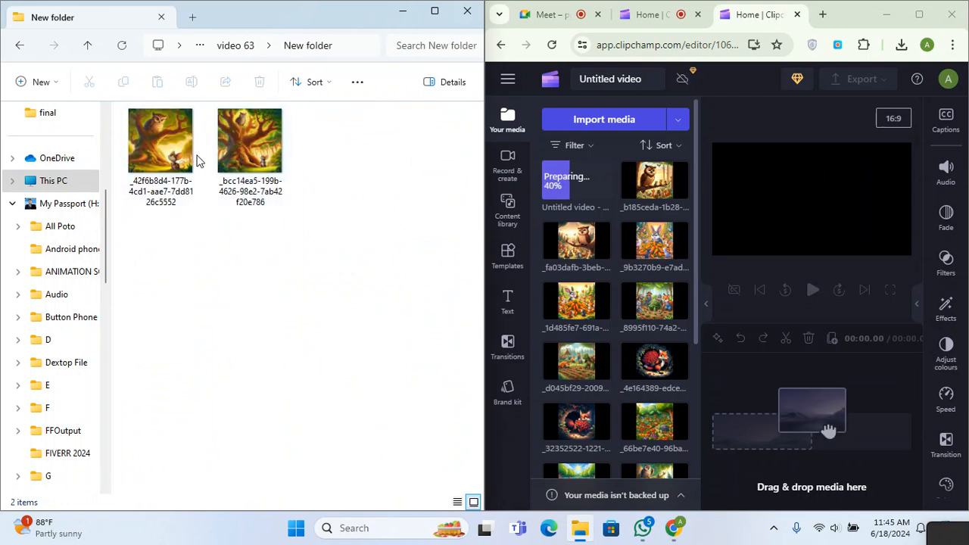
{"action": "left_click_drag", "start_coordinate": [358, 152], "coordinate": [136, 154]}
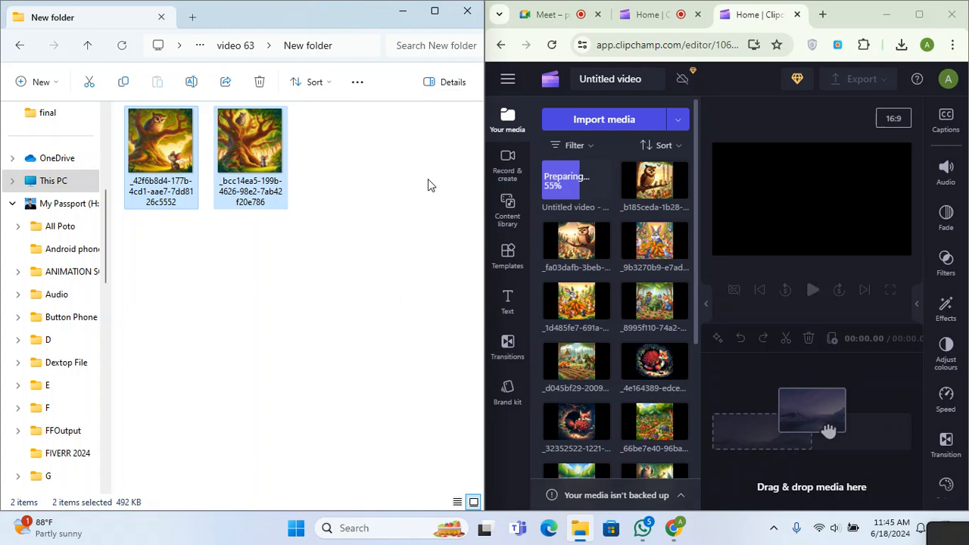
Step: Compare the two images in New folder inside video 63 with the last images in the Clipchamp media library
{"action": "left_click", "coordinate": [88, 46]}
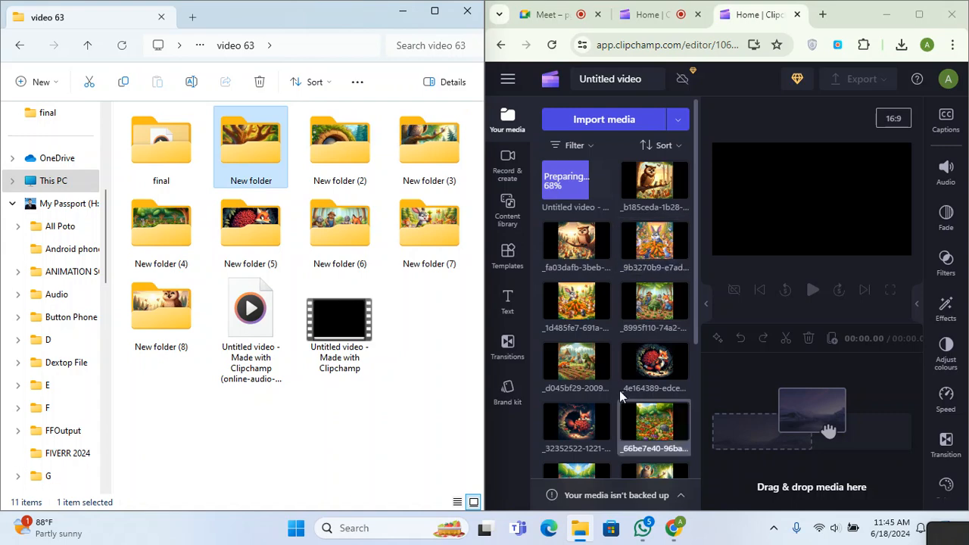
{"action": "scroll", "coordinate": [617, 381], "scroll_direction": "down", "scroll_amount": 5}
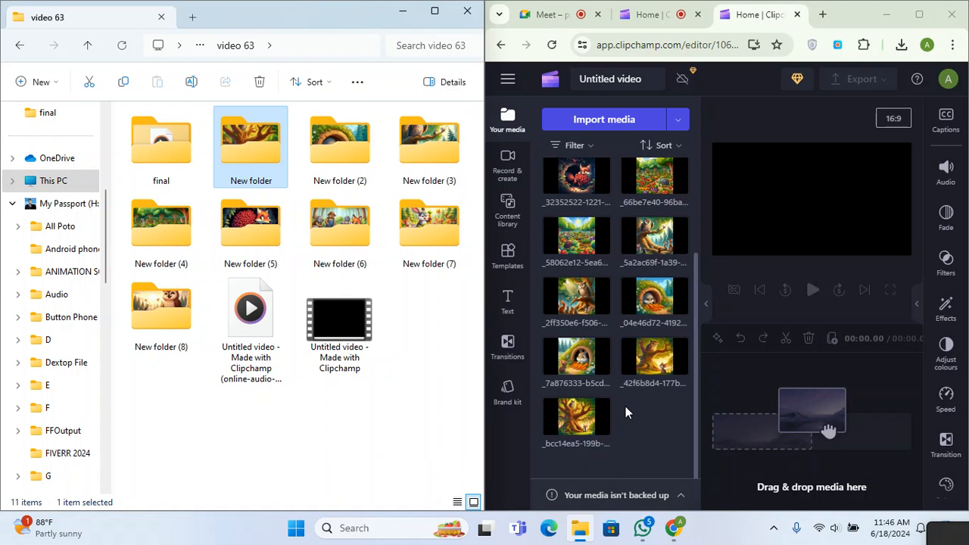
{"action": "double_click", "coordinate": [250, 174]}
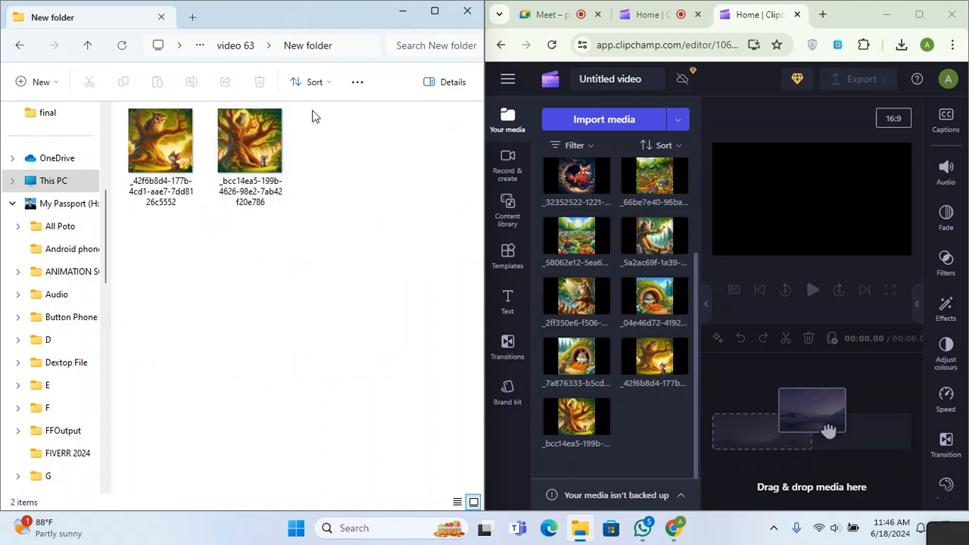
{"action": "left_click_drag", "start_coordinate": [311, 110], "coordinate": [475, 318]}
{"action": "left_click", "coordinate": [576, 237]}
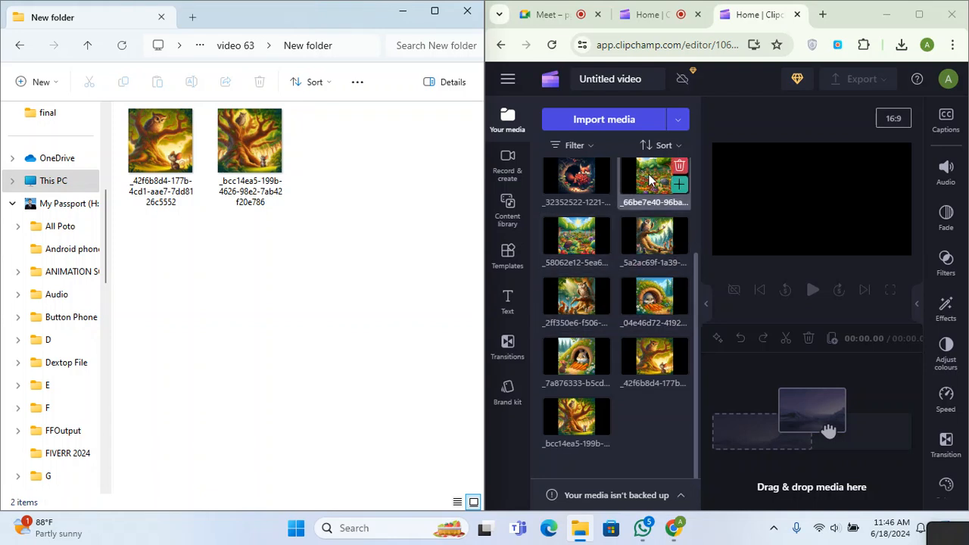
{"action": "scroll", "coordinate": [629, 371], "scroll_direction": "up", "scroll_amount": 5}
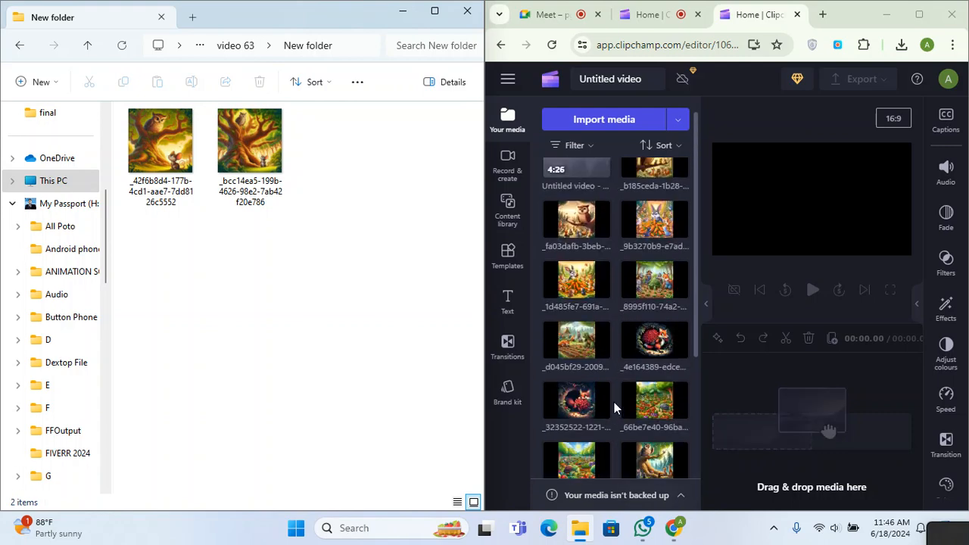
{"action": "scroll", "coordinate": [629, 298], "scroll_direction": "down", "scroll_amount": 5}
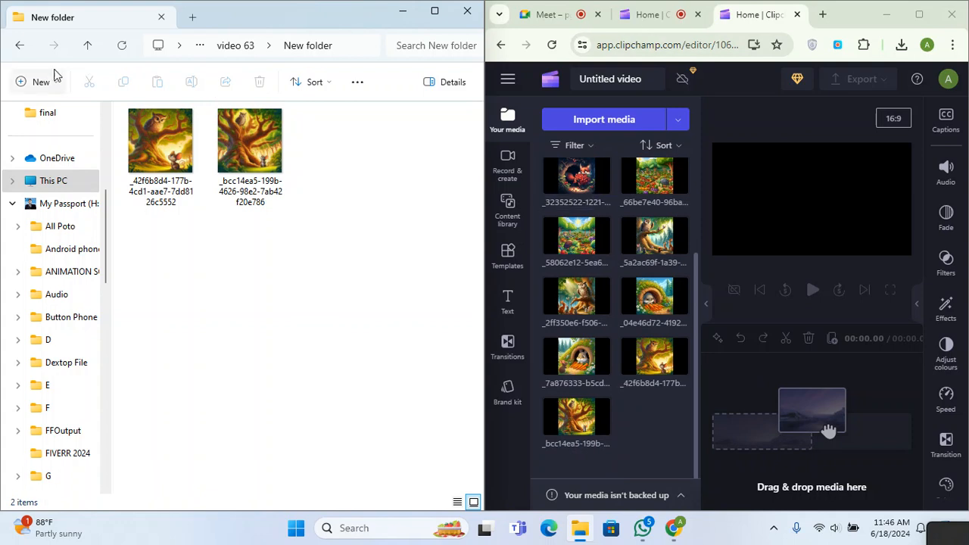
Step: Compare the two owl images in New folder (8) inside video 63 with the first images in the media library
{"action": "left_click", "coordinate": [88, 42]}
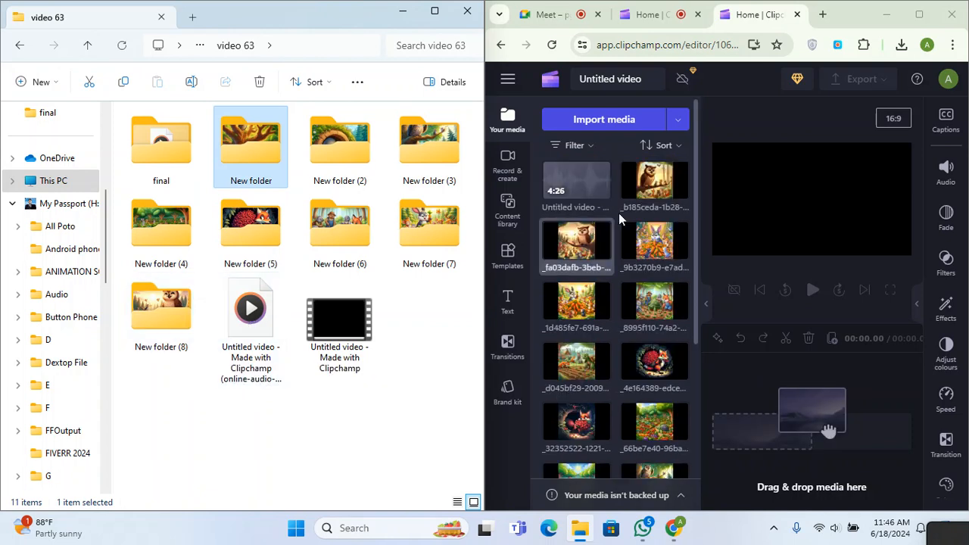
{"action": "mouse_move", "coordinate": [655, 183]}
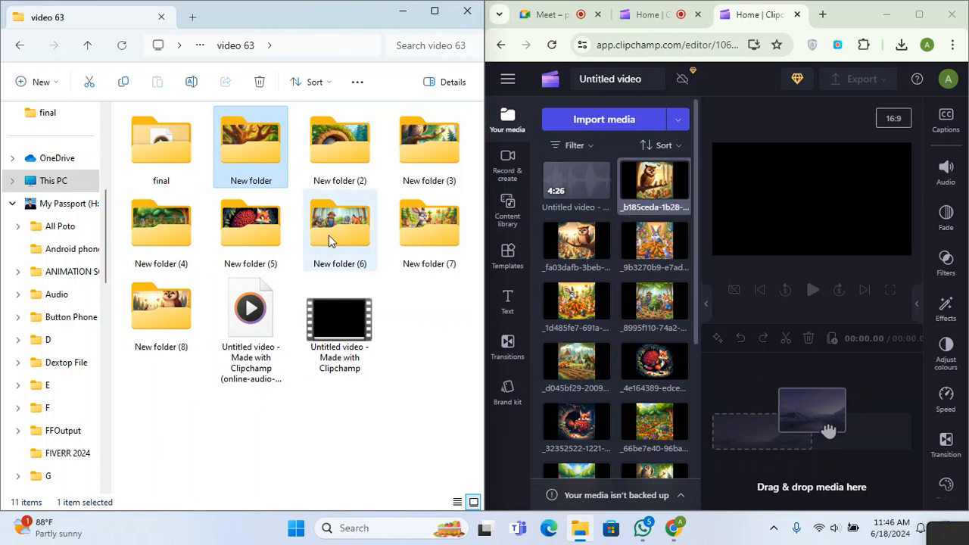
{"action": "double_click", "coordinate": [162, 299]}
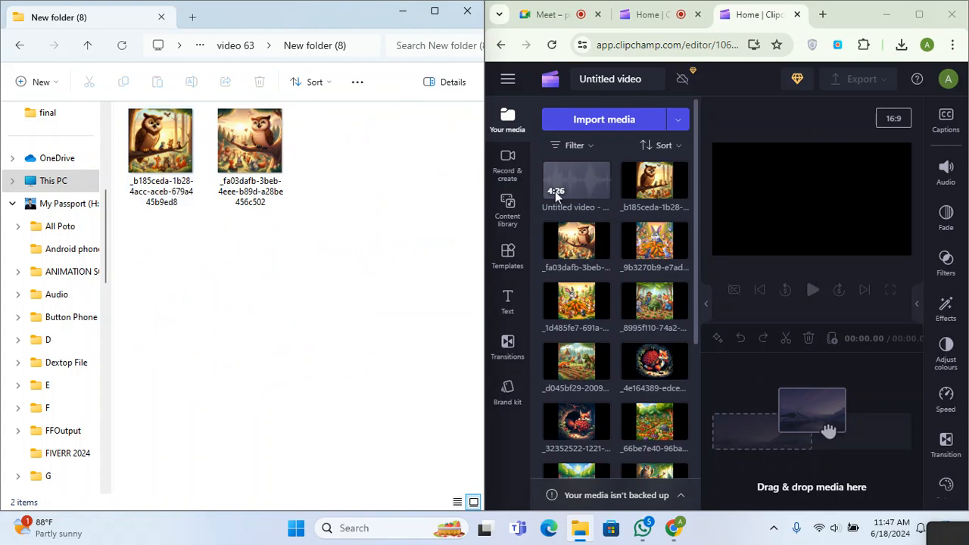
{"action": "mouse_move", "coordinate": [655, 184]}
{"action": "left_click", "coordinate": [86, 47]}
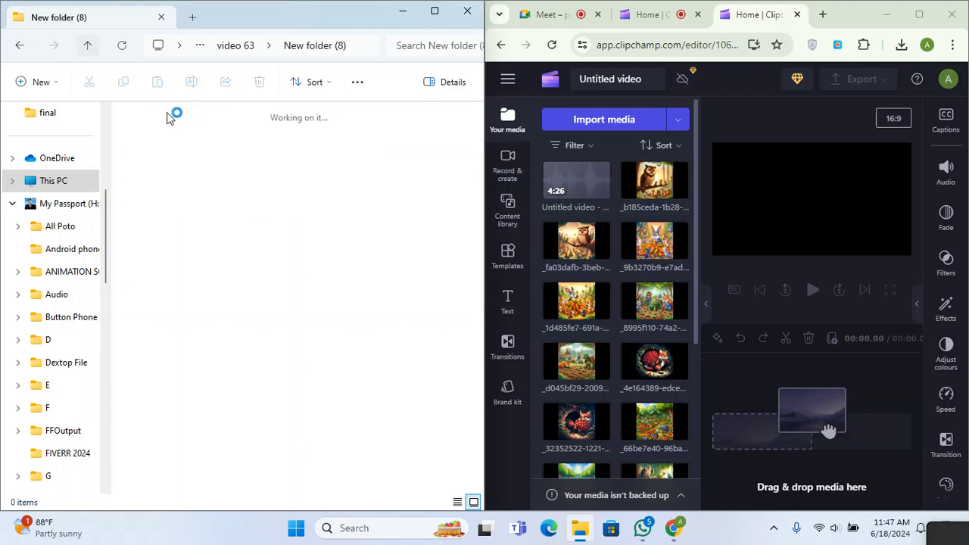
Step: Preview the Untitled video audio file in the media library and raise the computer's volume slightly
{"action": "mouse_move", "coordinate": [563, 181]}
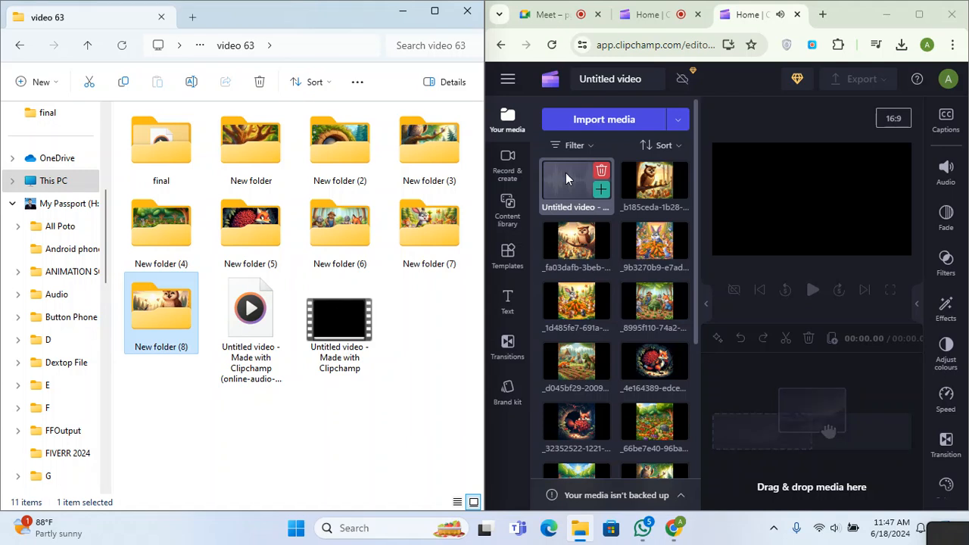
{"action": "left_click", "coordinate": [831, 531]}
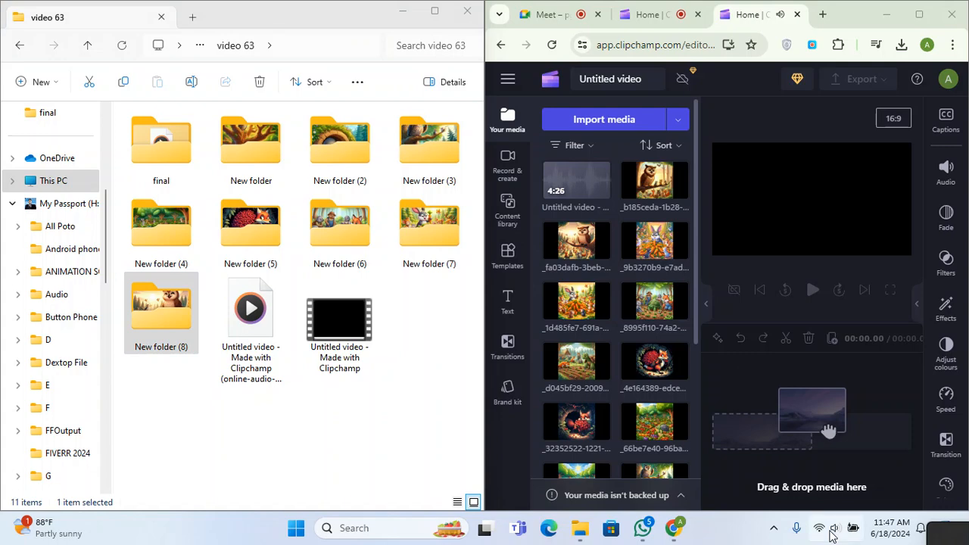
{"action": "left_click_drag", "start_coordinate": [809, 439], "coordinate": [830, 439]}
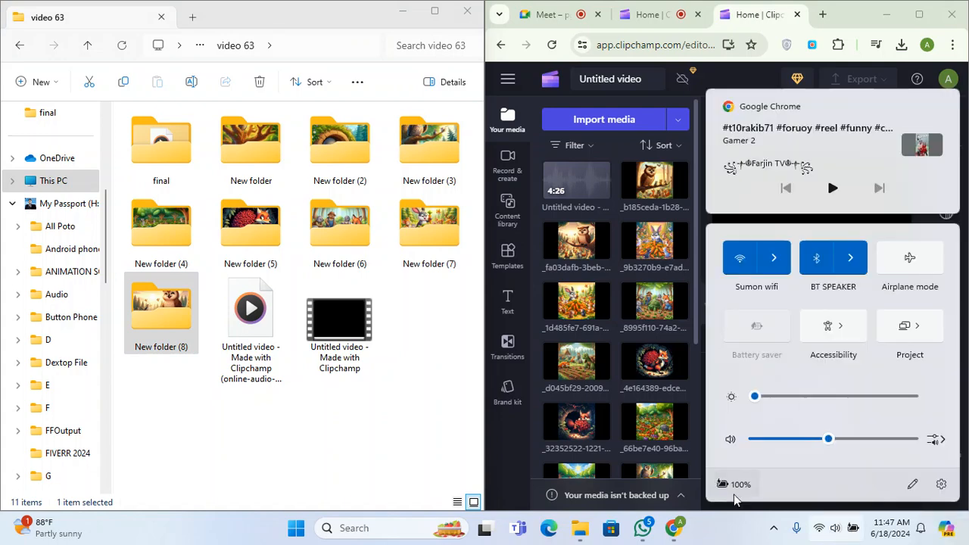
{"action": "left_click", "coordinate": [735, 352]}
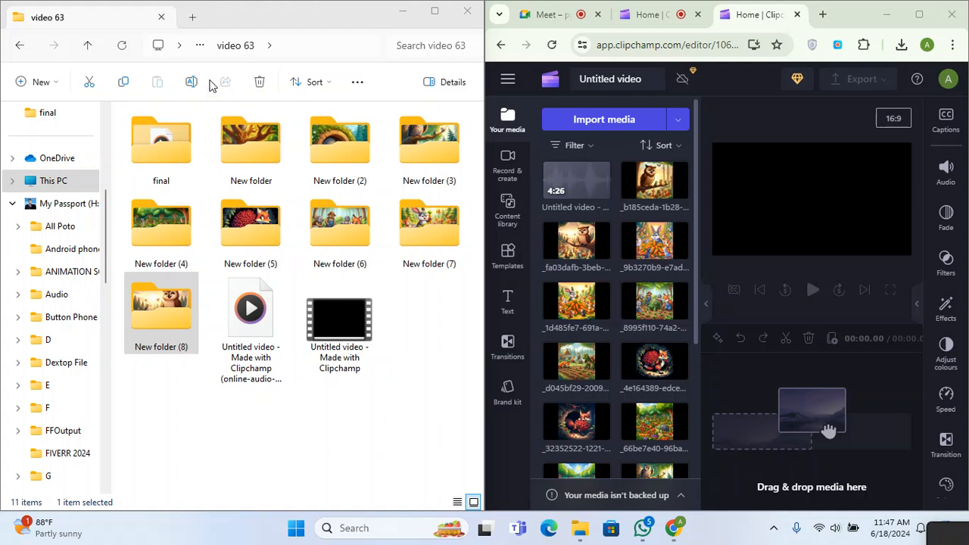
Step: Import the Josef Suk Serenade track from New folder (11) inside video 54 into the Clipchamp media library
{"action": "left_click", "coordinate": [90, 49]}
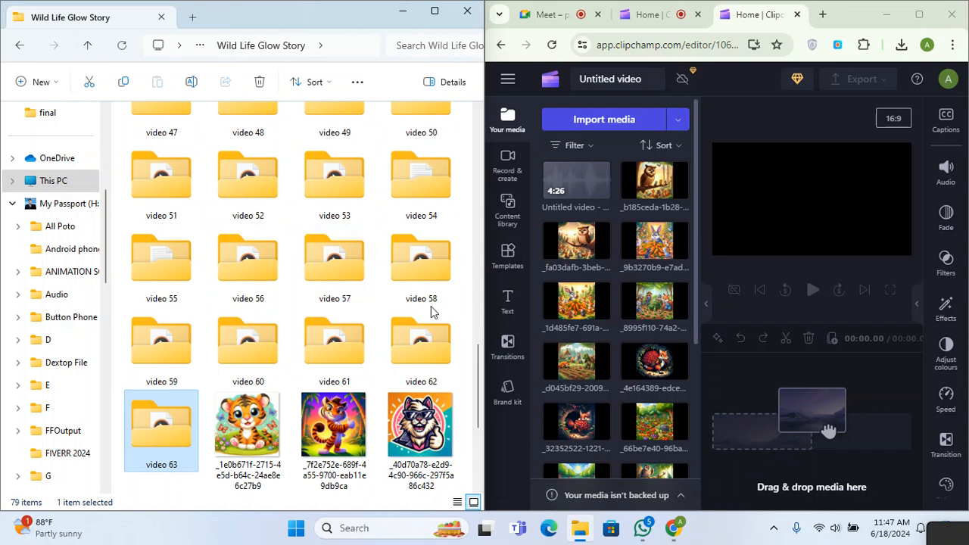
{"action": "double_click", "coordinate": [416, 191]}
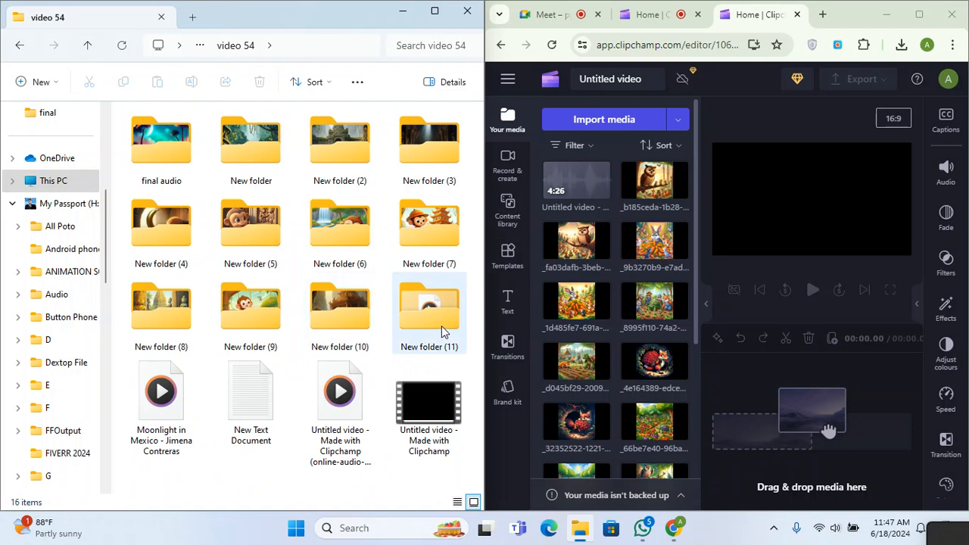
{"action": "left_click", "coordinate": [442, 326]}
{"action": "double_click", "coordinate": [442, 325]}
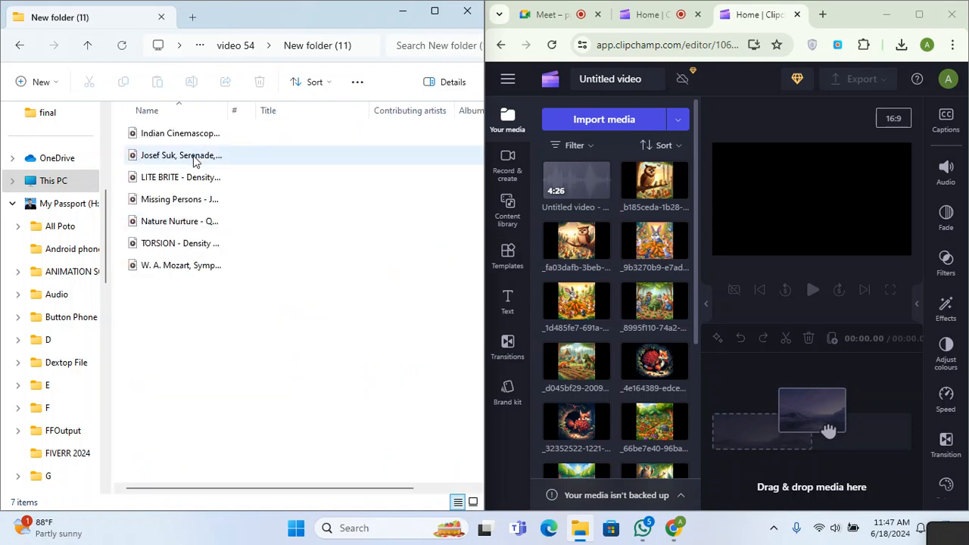
{"action": "left_click", "coordinate": [218, 159]}
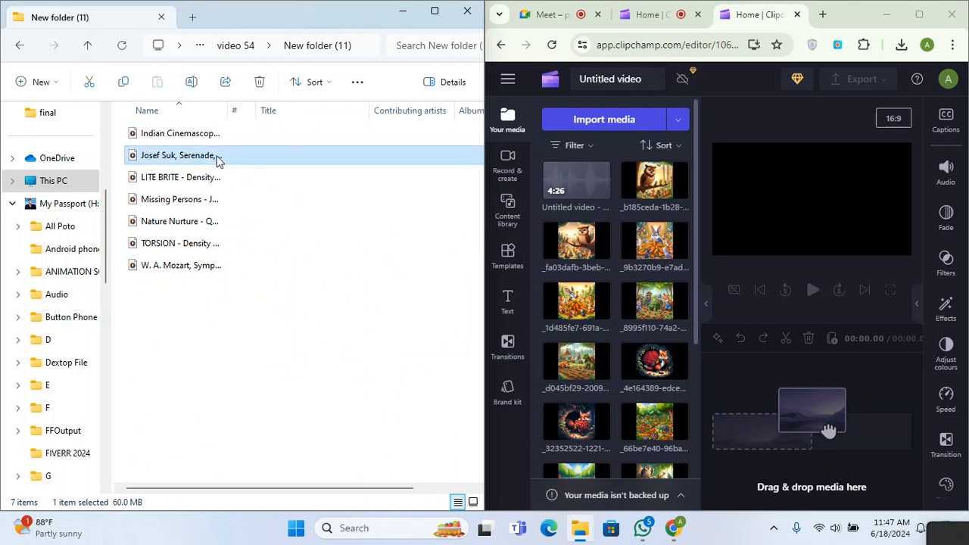
{"action": "left_click_drag", "start_coordinate": [217, 158], "coordinate": [594, 246]}
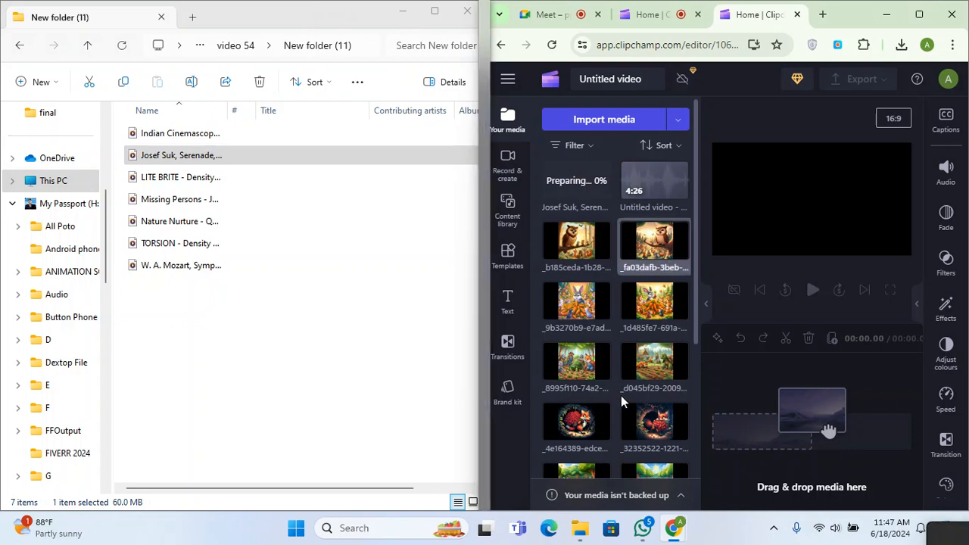
{"action": "scroll", "coordinate": [628, 449], "scroll_direction": "down", "scroll_amount": 4}
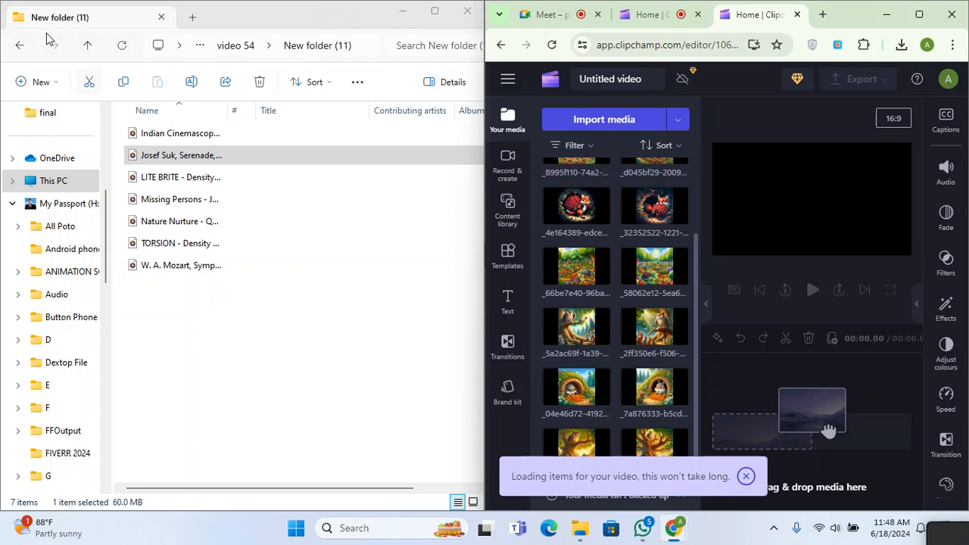
Step: Import the Intro square size video from the Wild Life Glow Story folder into the Clipchamp media library
{"action": "left_click", "coordinate": [85, 46]}
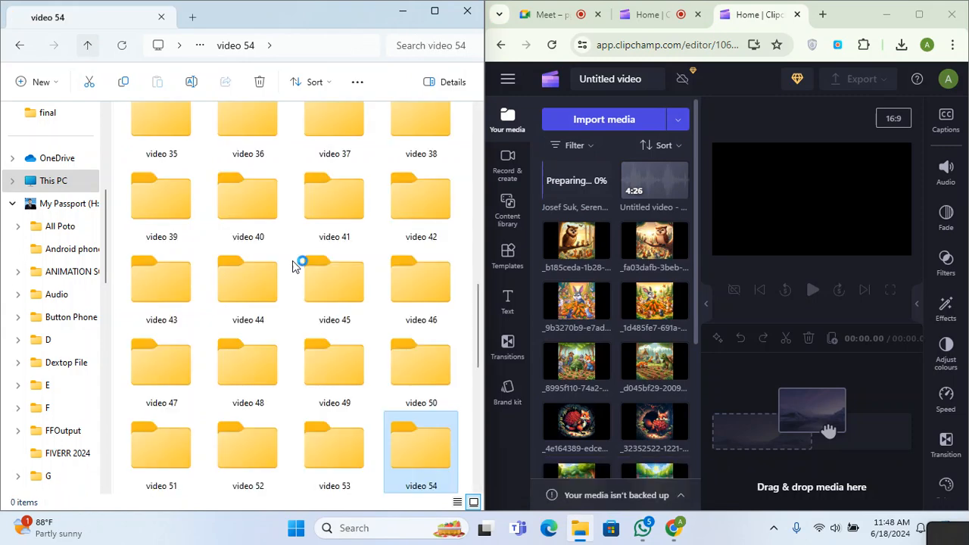
{"action": "scroll", "coordinate": [324, 404], "scroll_direction": "down", "scroll_amount": 5}
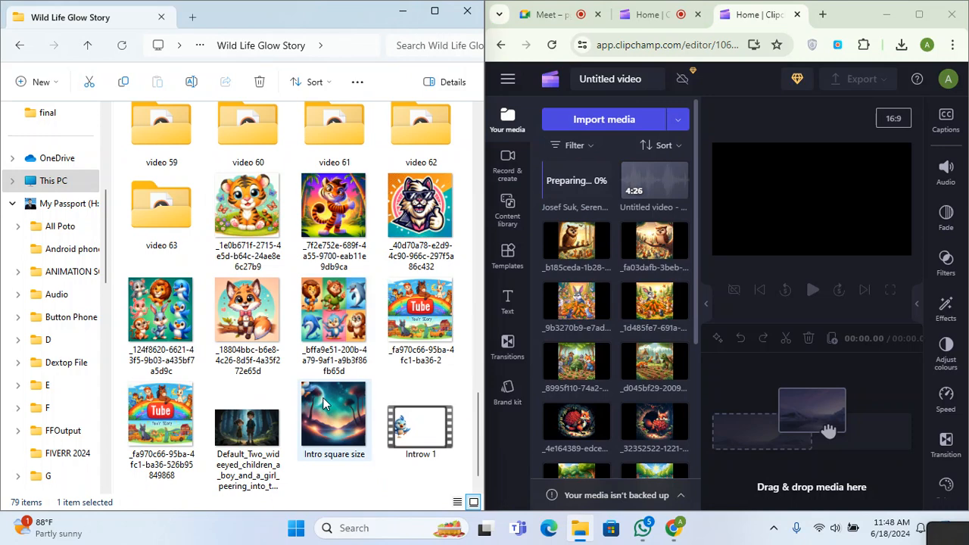
{"action": "left_click_drag", "start_coordinate": [324, 403], "coordinate": [583, 297]}
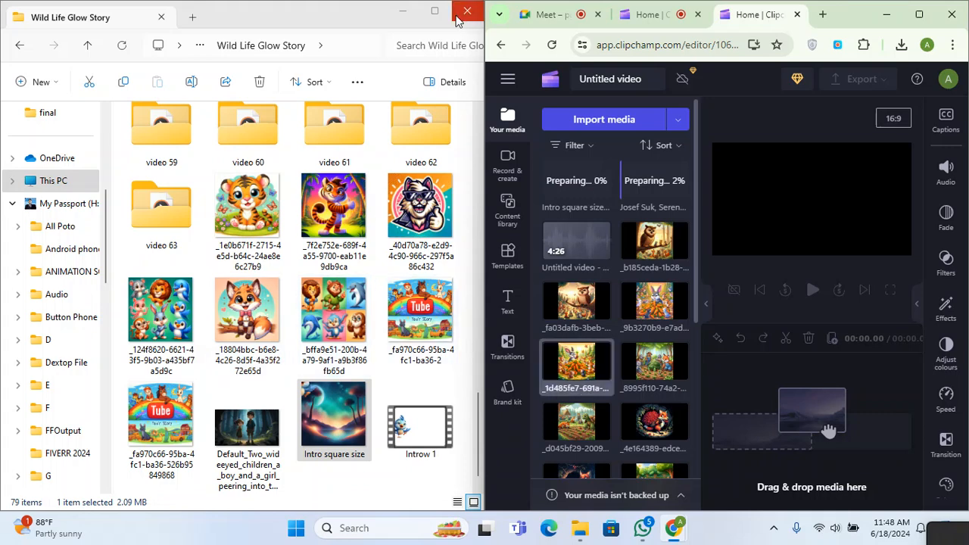
Step: Minimise File Explorer and maximise the browser window showing the Clipchamp editor
{"action": "left_click", "coordinate": [401, 11]}
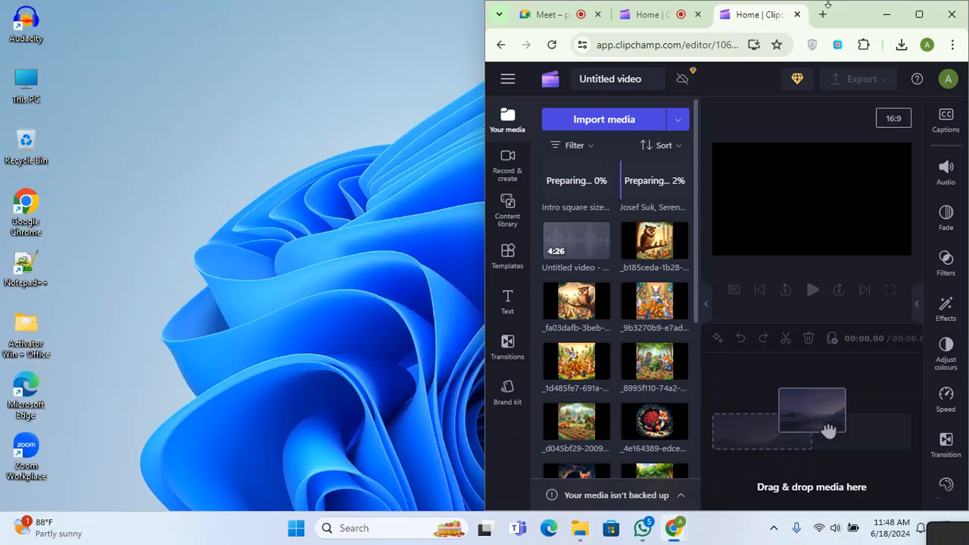
{"action": "left_click", "coordinate": [919, 14]}
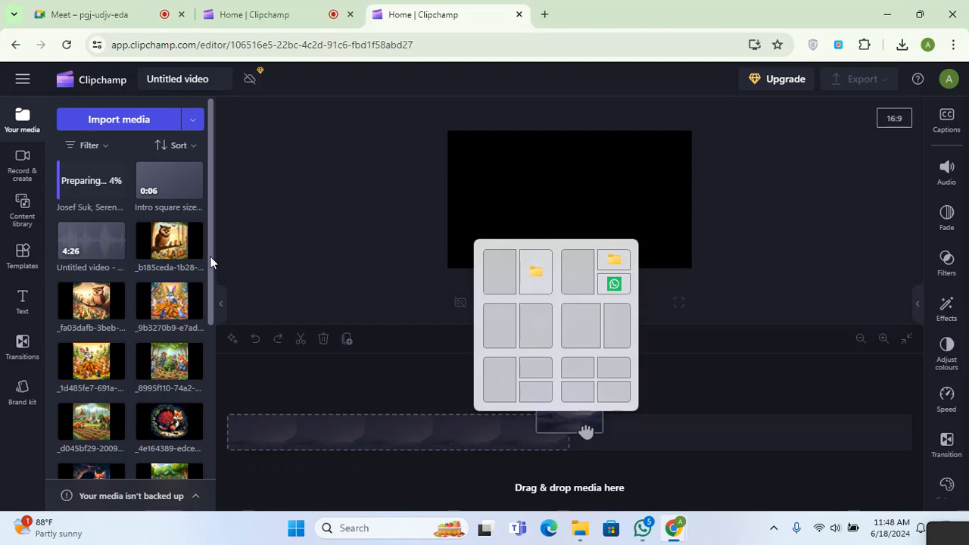
Step: Add the Intro square size clip to the timeline and place the playhead at its end, at 00:06.23
{"action": "left_click_drag", "start_coordinate": [210, 248], "coordinate": [207, 448]}
{"action": "left_click_drag", "start_coordinate": [207, 372], "coordinate": [224, 174]}
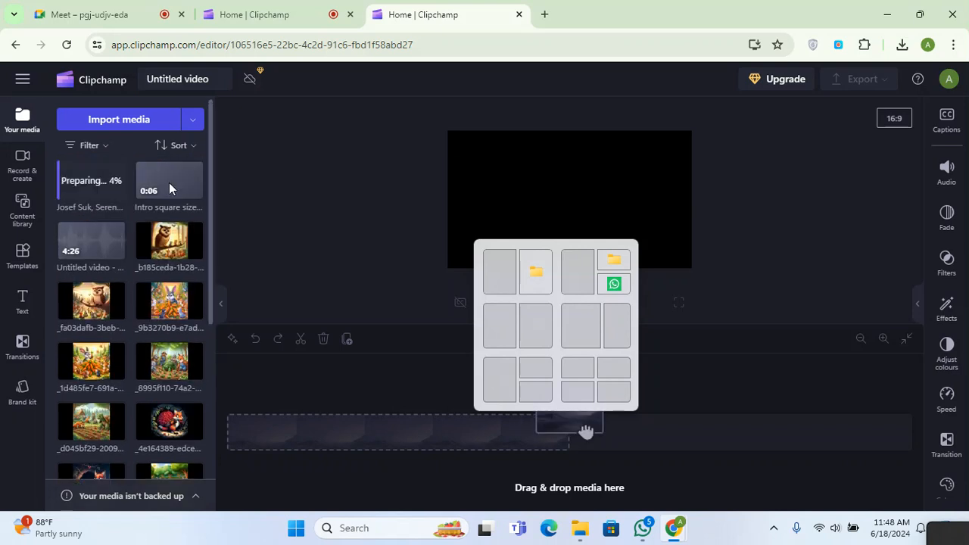
{"action": "mouse_move", "coordinate": [169, 183]}
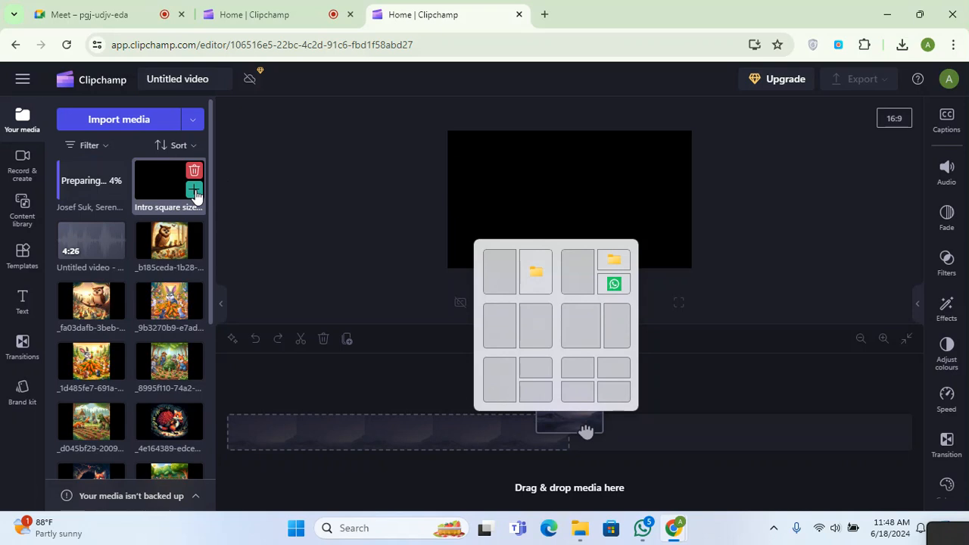
{"action": "left_click", "coordinate": [194, 191]}
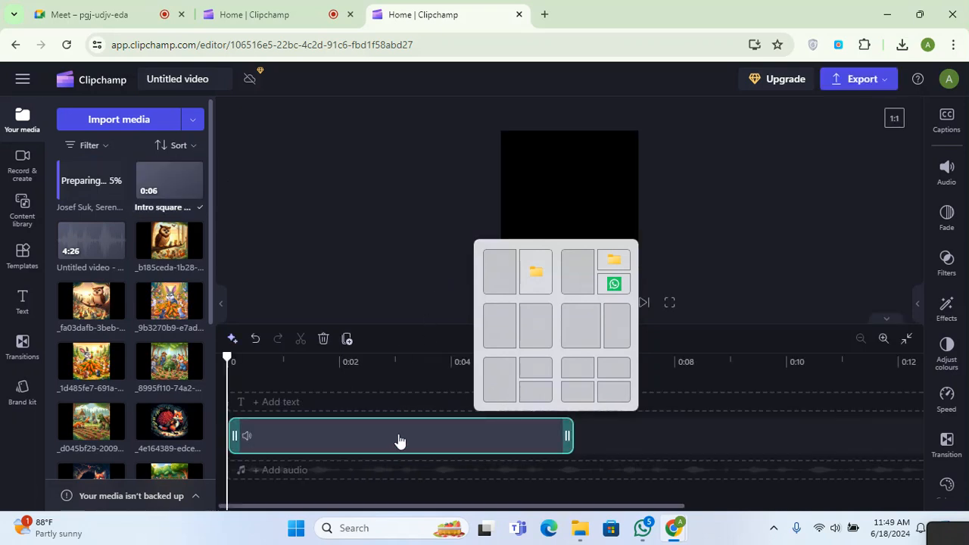
{"action": "left_click", "coordinate": [556, 431]}
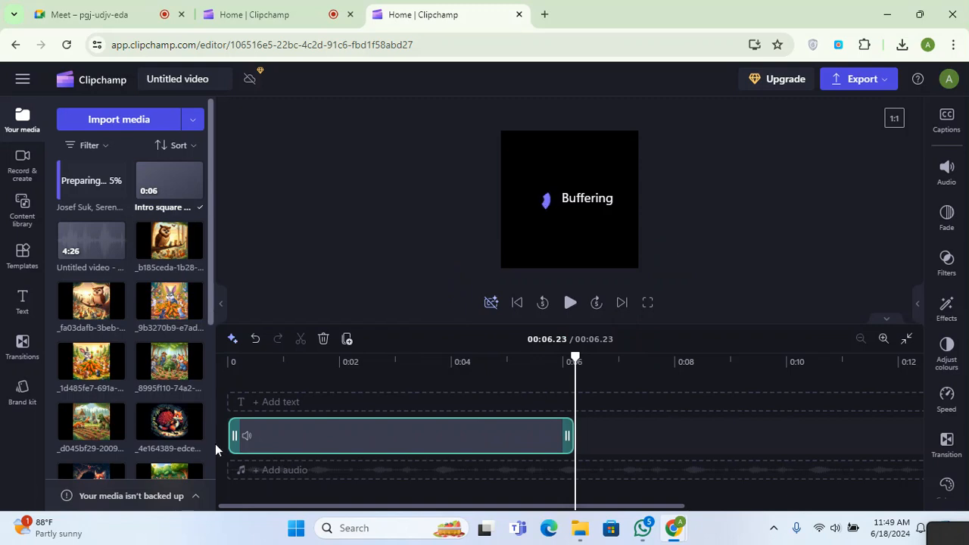
Step: Add the _bcc14ea5 and _42f6b8d4 tree images to the timeline, in that order, directly after the intro clip
{"action": "scroll", "coordinate": [214, 466], "scroll_direction": "down", "scroll_amount": 5}
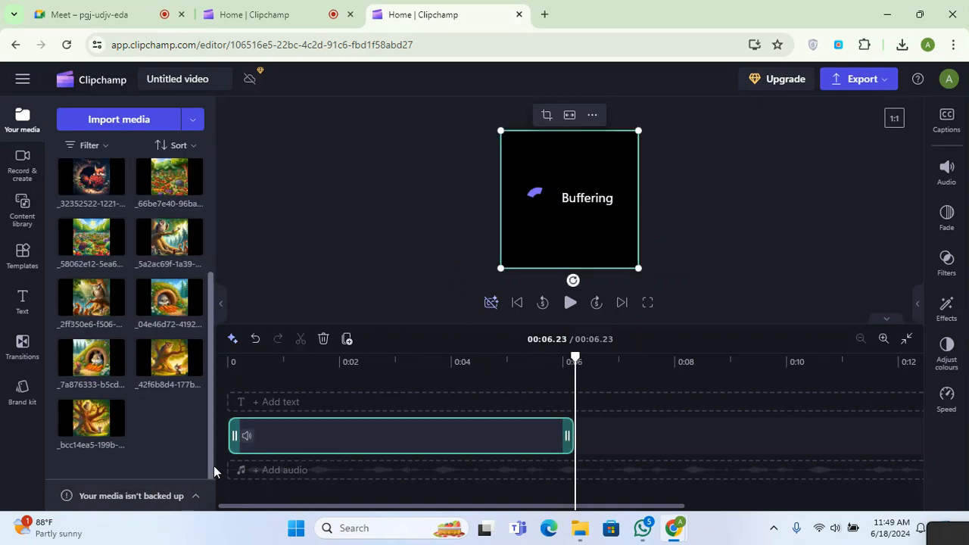
{"action": "left_click", "coordinate": [106, 429]}
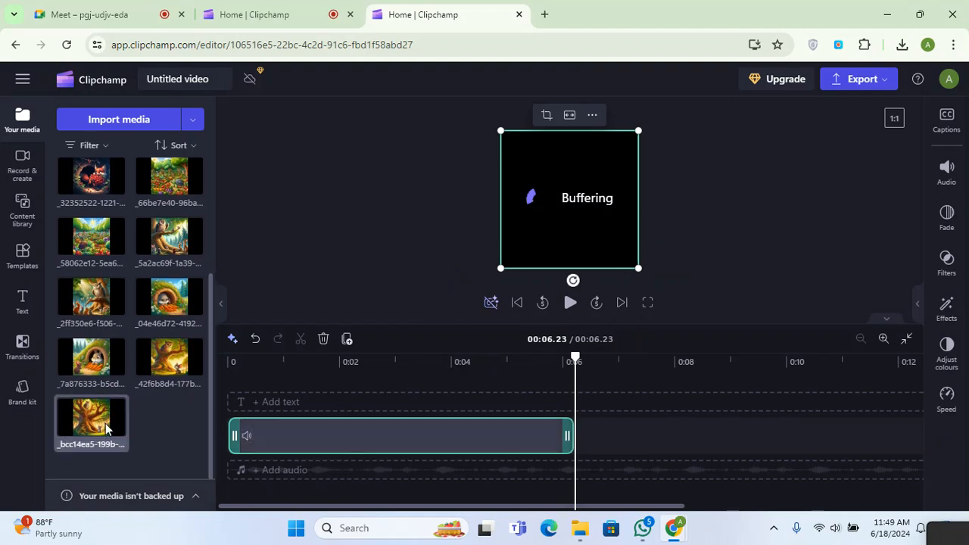
{"action": "mouse_move", "coordinate": [133, 443]}
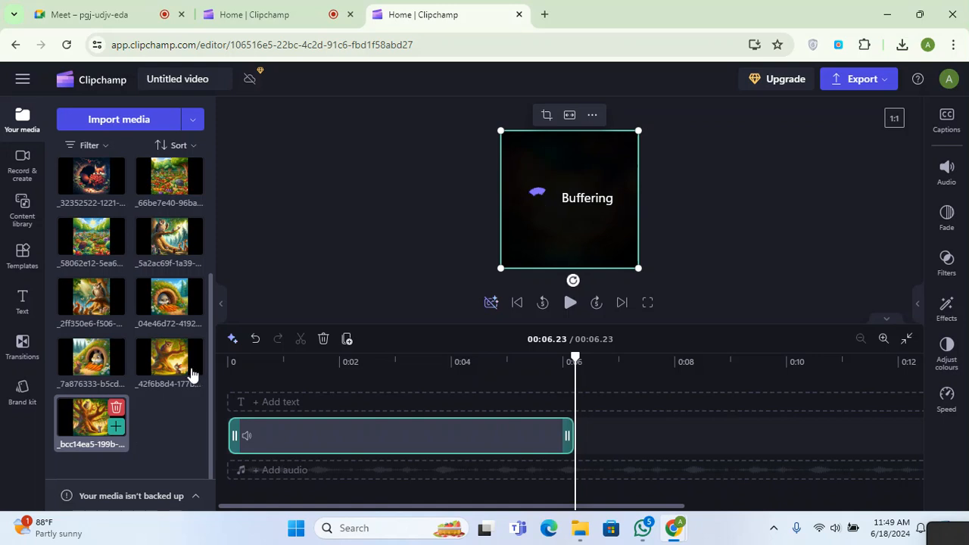
{"action": "left_click", "coordinate": [186, 371]}
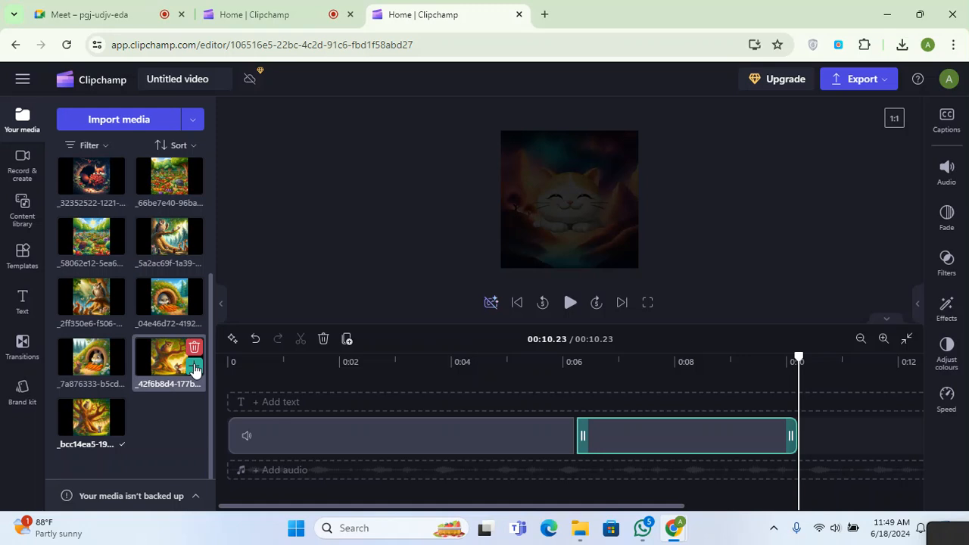
{"action": "left_click", "coordinate": [194, 369]}
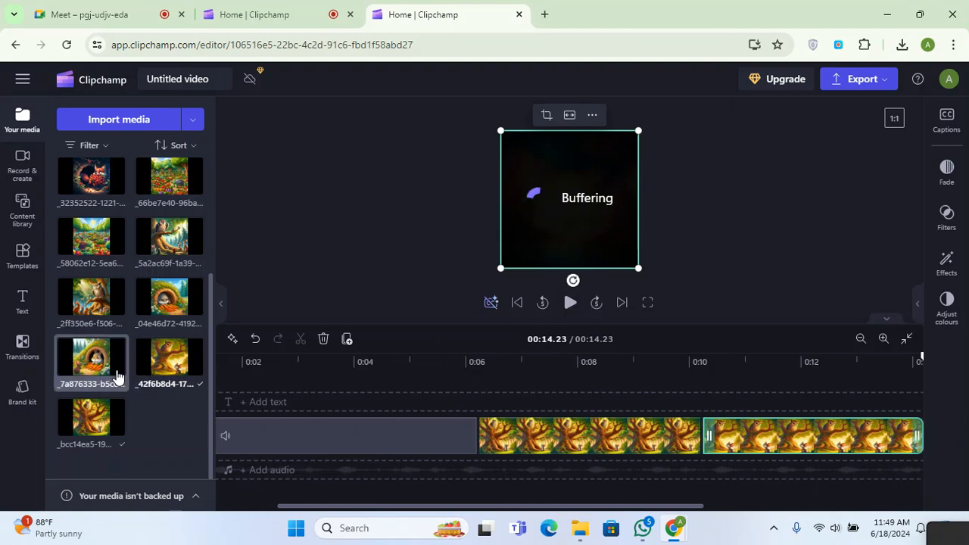
Step: Append the images _7a876333, _04e46d72, _5a2ac69f and _2ff350e6 to the timeline in that order
{"action": "mouse_move", "coordinate": [120, 371]}
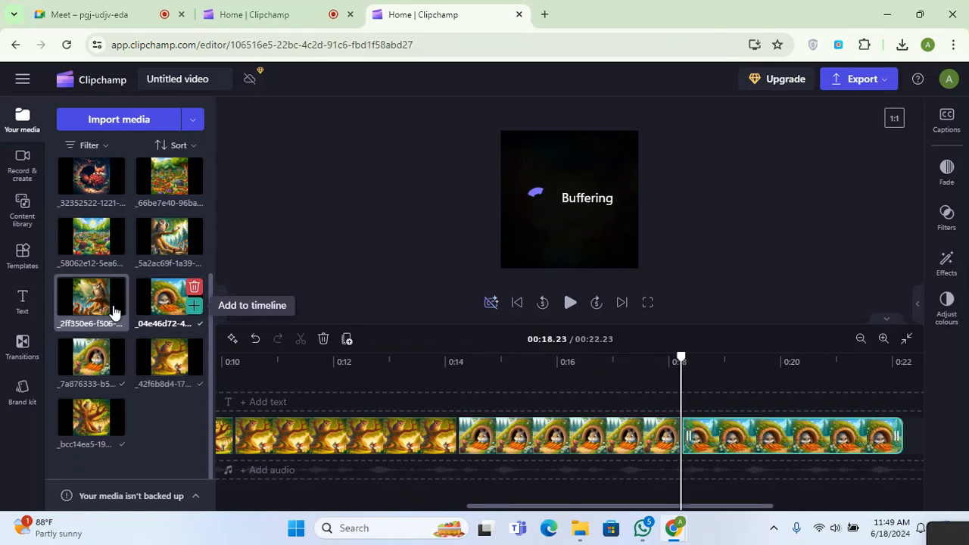
{"action": "mouse_move", "coordinate": [115, 311]}
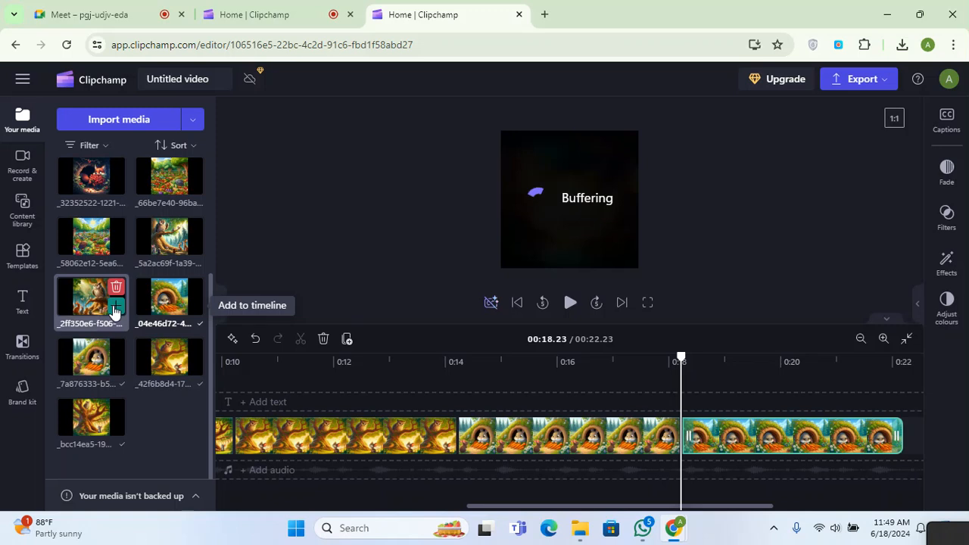
{"action": "left_click", "coordinate": [114, 310]}
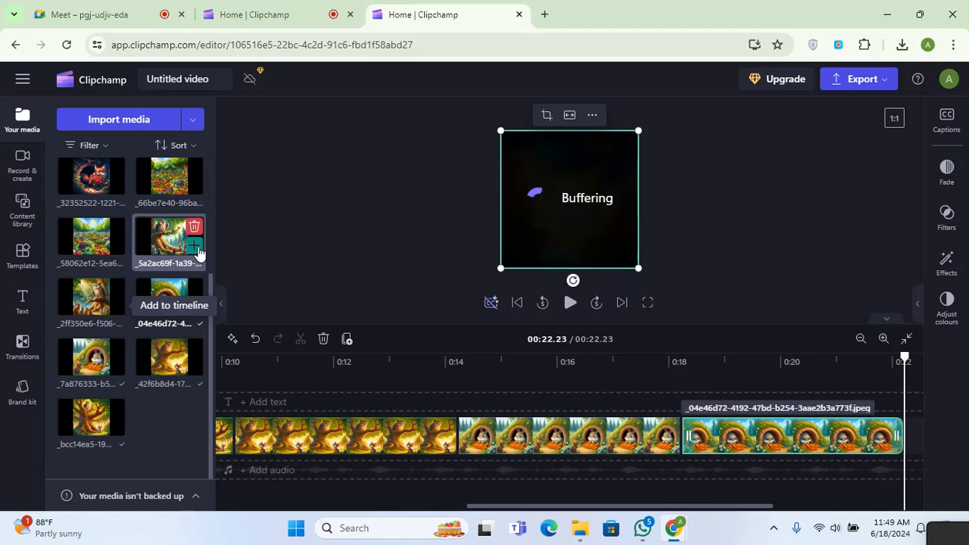
{"action": "left_click", "coordinate": [195, 247]}
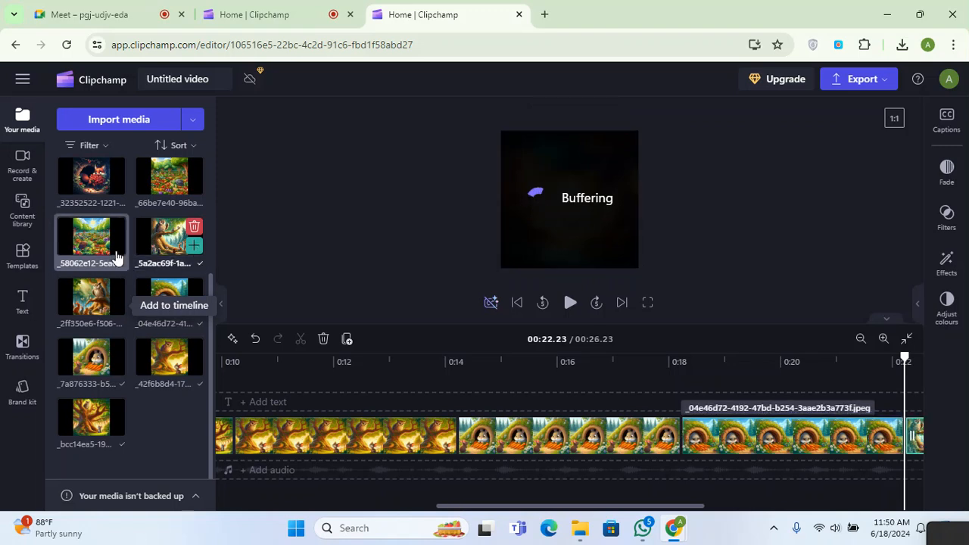
Step: Append the two garden images _58062e12 and _66be7e40 to the timeline after the owl image
{"action": "mouse_move", "coordinate": [116, 258]}
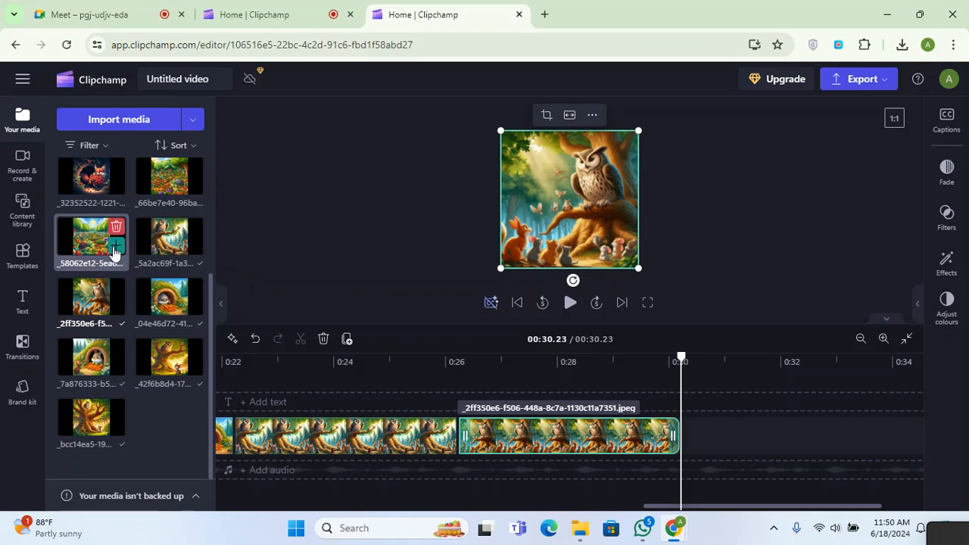
{"action": "left_click", "coordinate": [115, 251]}
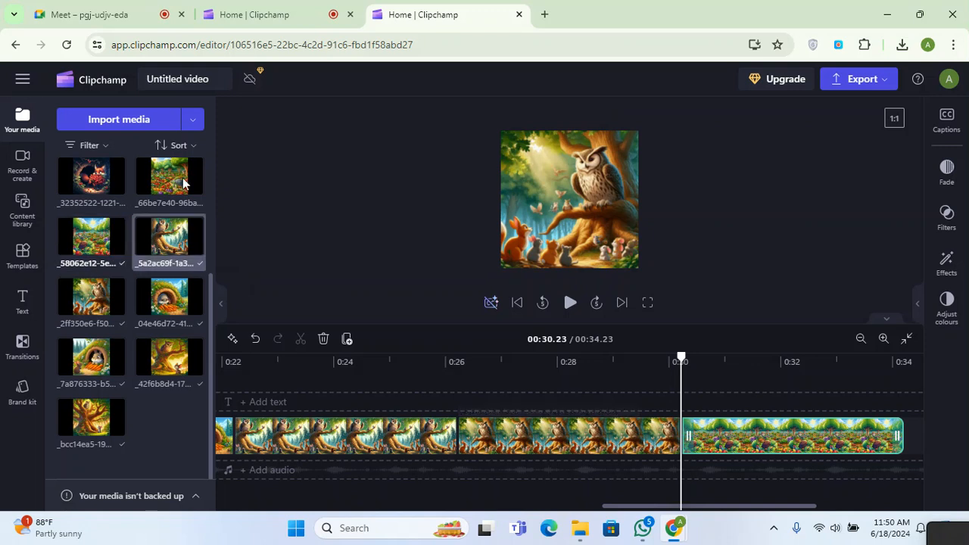
{"action": "mouse_move", "coordinate": [198, 194]}
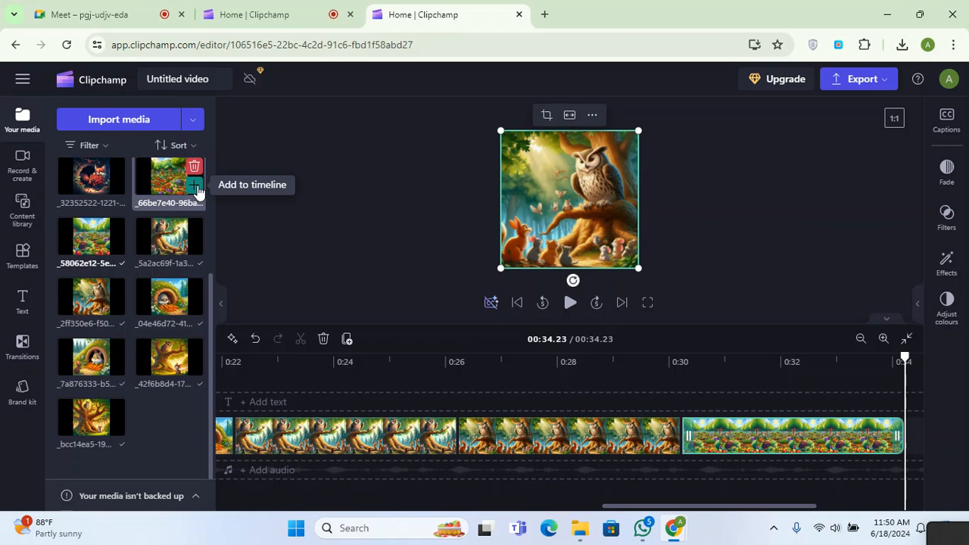
{"action": "left_click", "coordinate": [195, 186]}
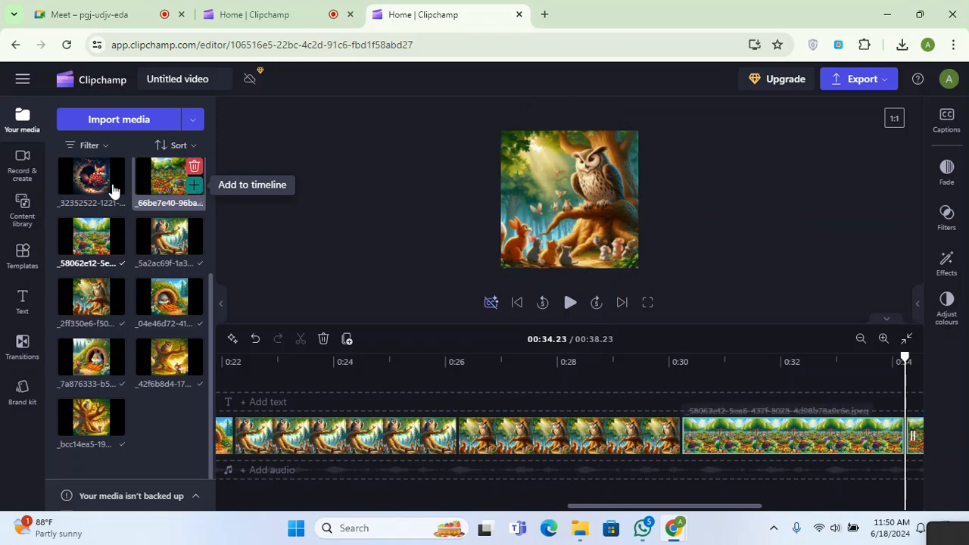
Step: Add the two fox images _32352522 and _4e164389 to the timeline one after the other
{"action": "mouse_move", "coordinate": [115, 190]}
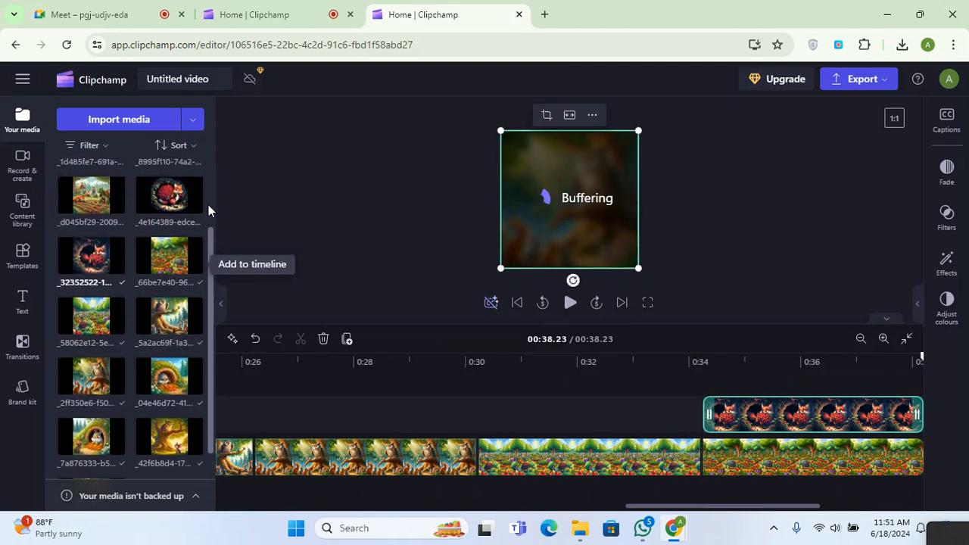
{"action": "scroll", "coordinate": [209, 194], "scroll_direction": "up", "scroll_amount": 2}
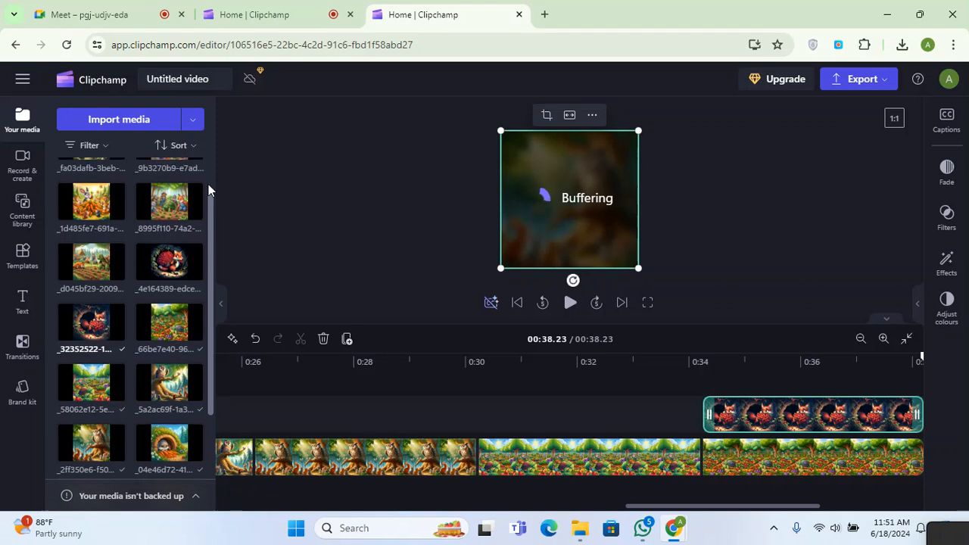
{"action": "scroll", "coordinate": [210, 163], "scroll_direction": "up", "scroll_amount": 2}
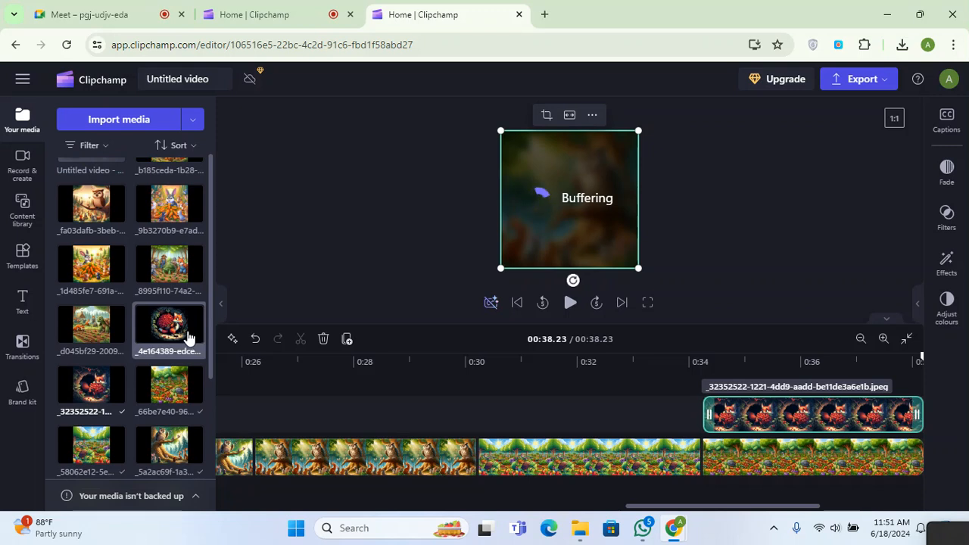
{"action": "mouse_move", "coordinate": [191, 337]}
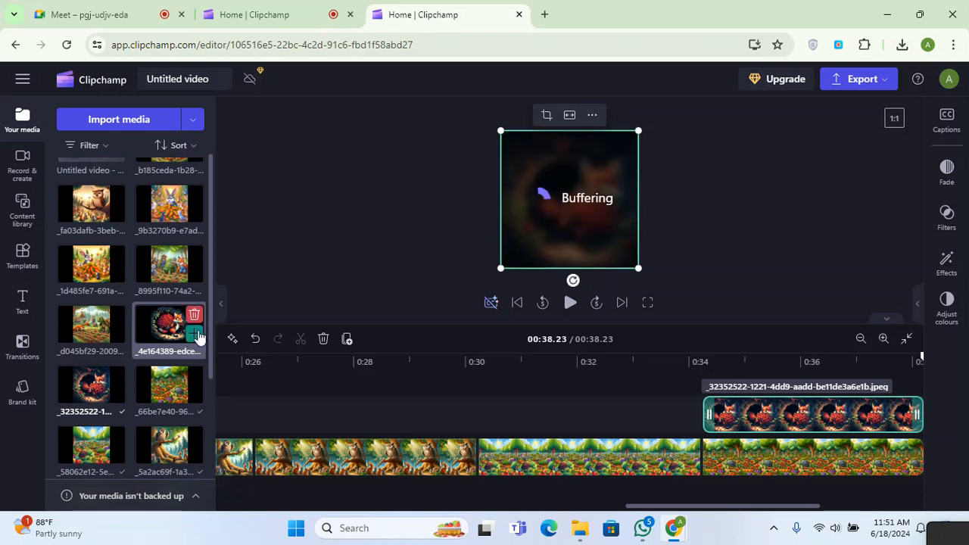
{"action": "left_click", "coordinate": [197, 337]}
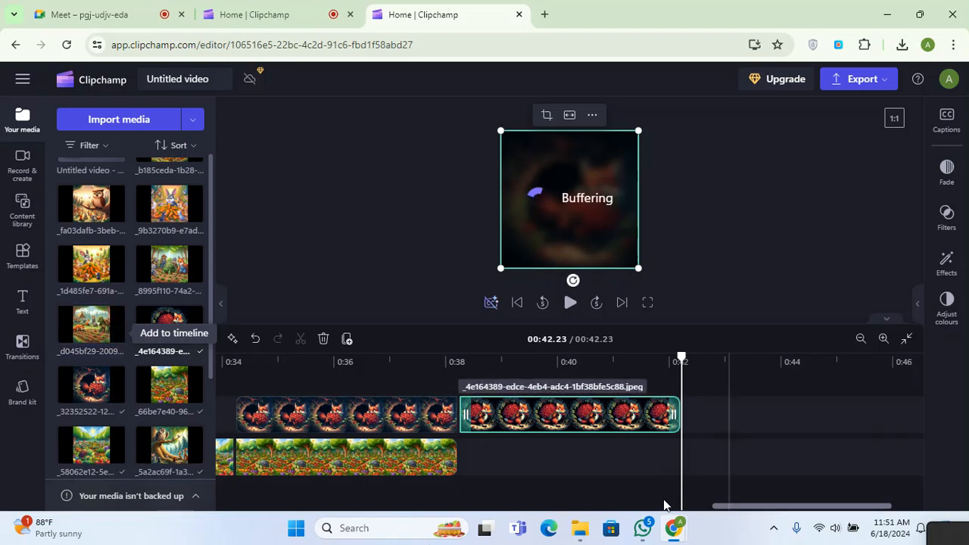
Step: Move both fox clips from the upper track to the main track, placing _32352522 and then _4e164389 after the last garden clip
{"action": "scroll", "coordinate": [650, 495], "scroll_direction": "left", "scroll_amount": 1}
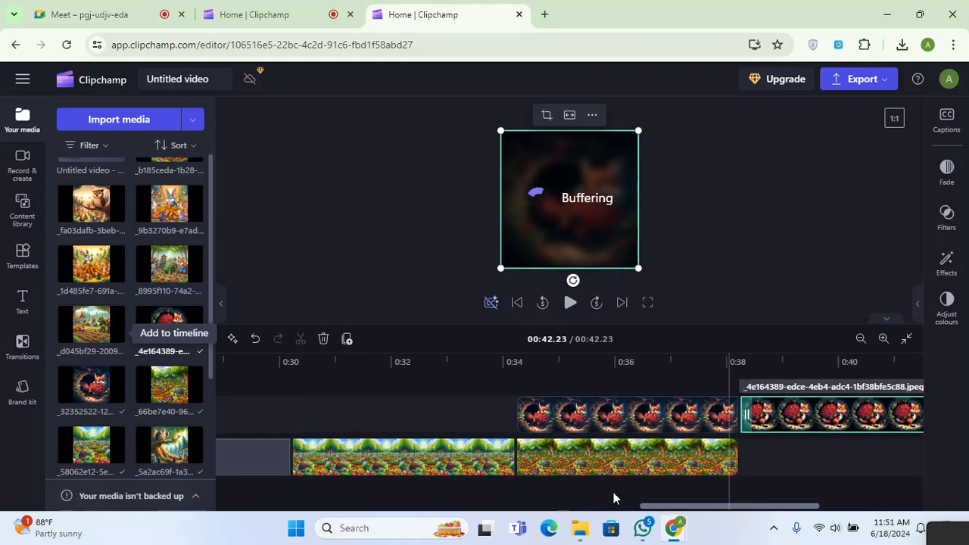
{"action": "scroll", "coordinate": [614, 492], "scroll_direction": "left", "scroll_amount": 3}
{"action": "scroll", "coordinate": [667, 492], "scroll_direction": "left", "scroll_amount": 3}
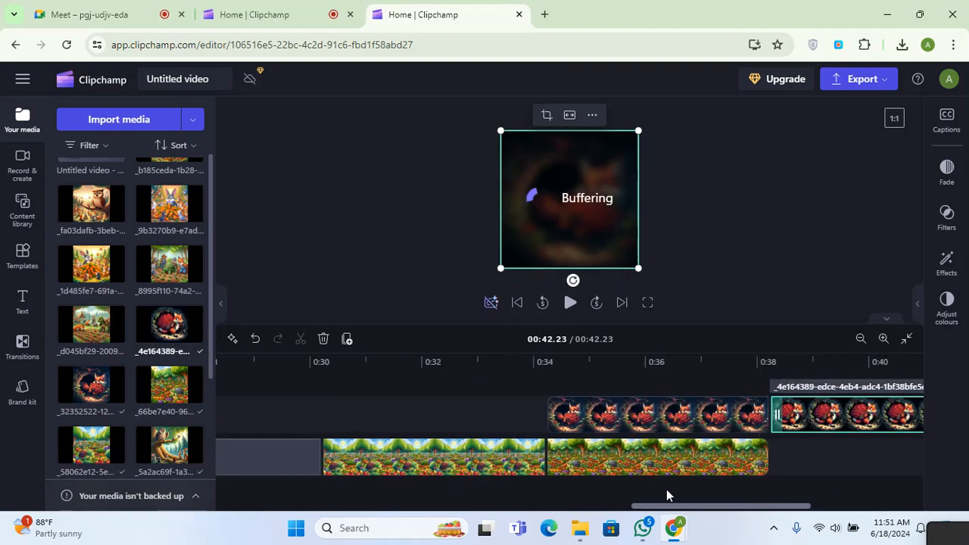
{"action": "scroll", "coordinate": [687, 489], "scroll_direction": "right", "scroll_amount": 2}
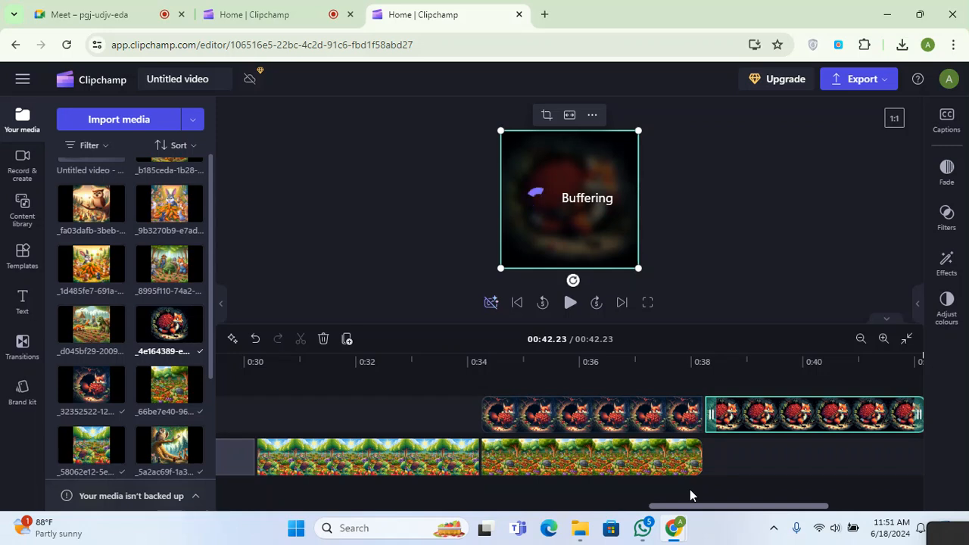
{"action": "scroll", "coordinate": [690, 489], "scroll_direction": "right", "scroll_amount": 1}
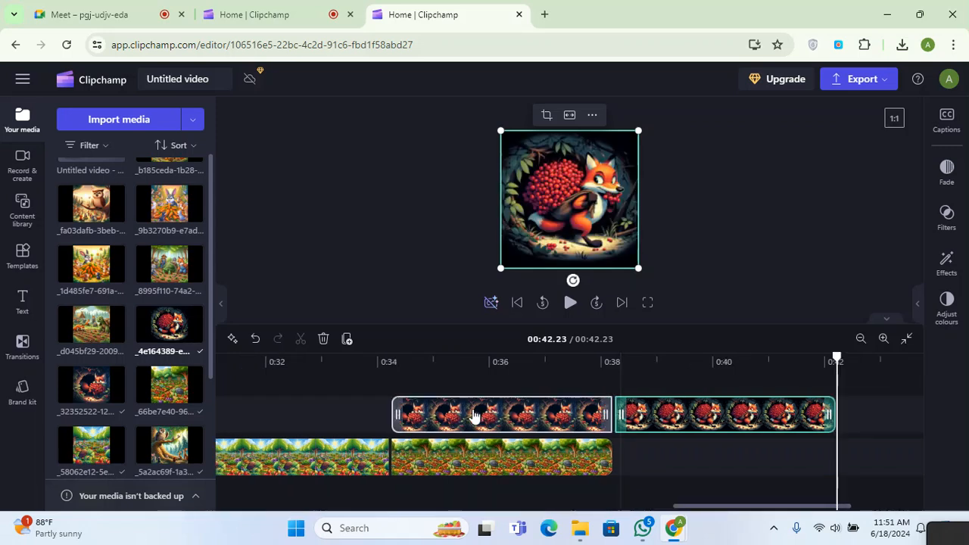
{"action": "left_click_drag", "start_coordinate": [554, 422], "coordinate": [697, 450]}
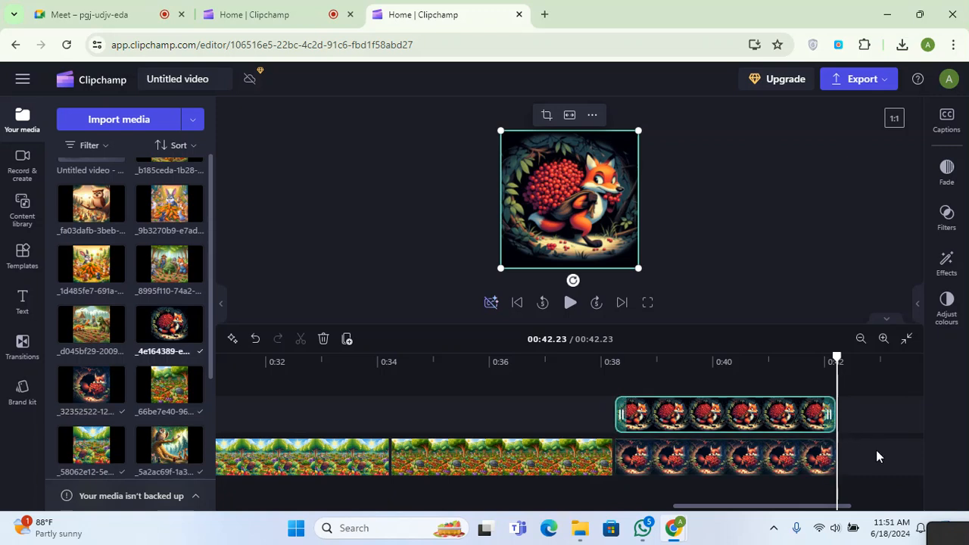
{"action": "left_click_drag", "start_coordinate": [877, 452], "coordinate": [896, 453]}
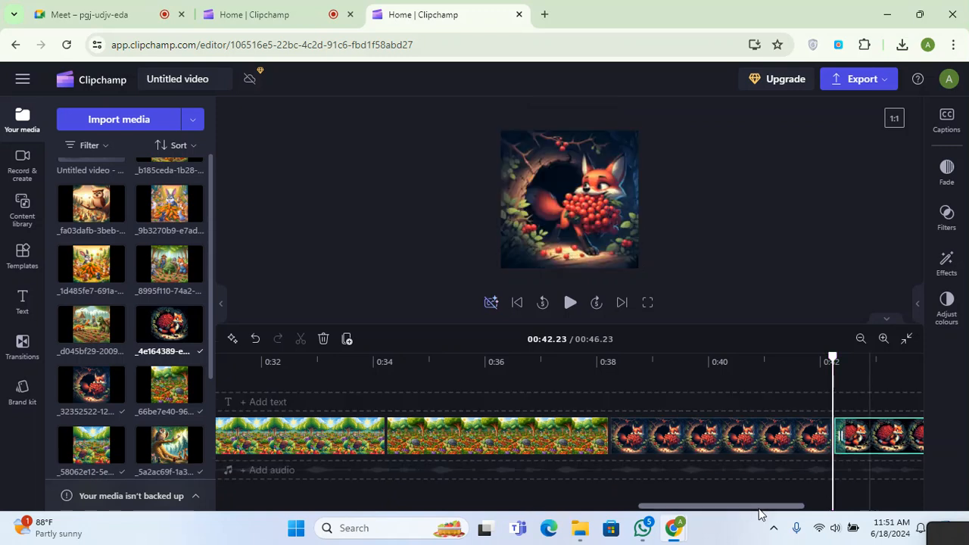
Step: Place the playhead at the end of the last fox clip, at 00:46.23, and add the _8995f110 image there
{"action": "scroll", "coordinate": [795, 515], "scroll_direction": "right", "scroll_amount": 5}
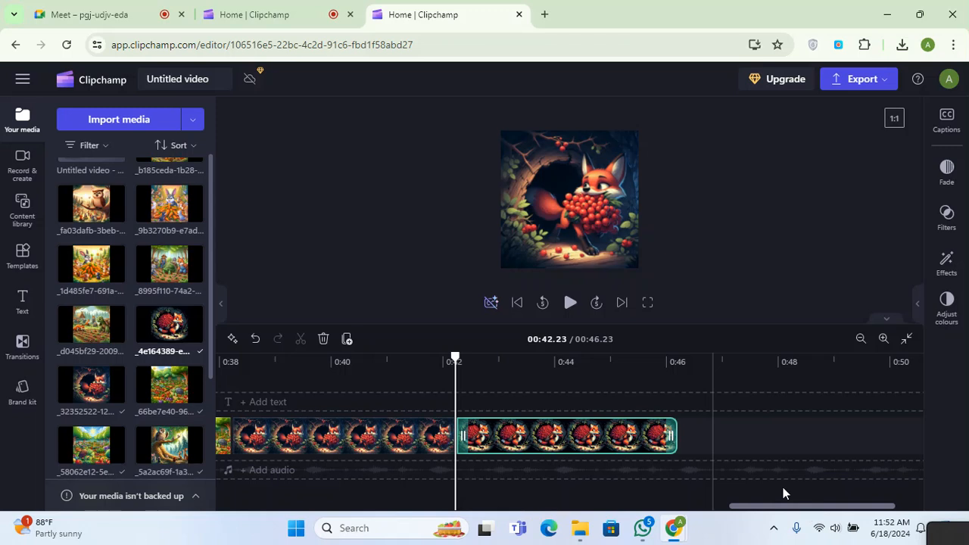
{"action": "scroll", "coordinate": [666, 378], "scroll_direction": "right", "scroll_amount": 1}
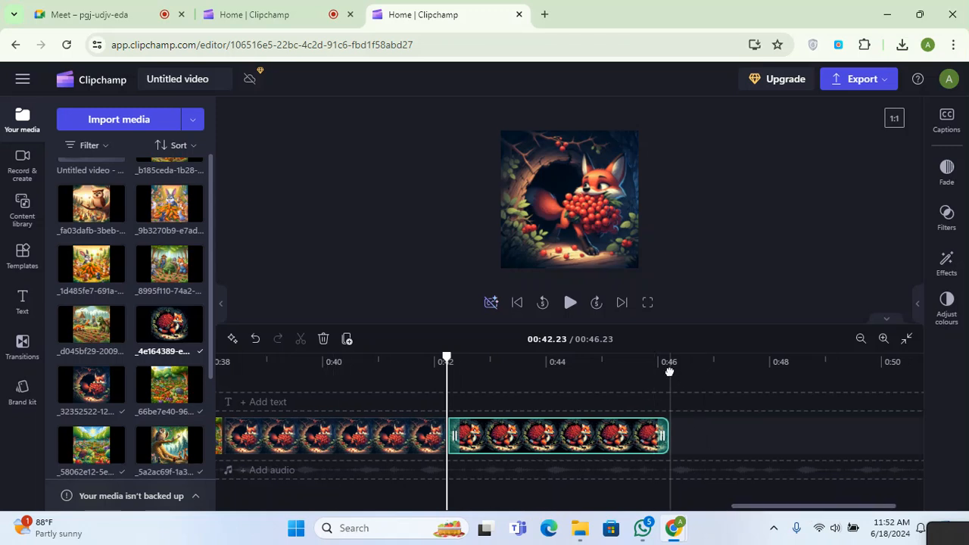
{"action": "left_click", "coordinate": [670, 379]}
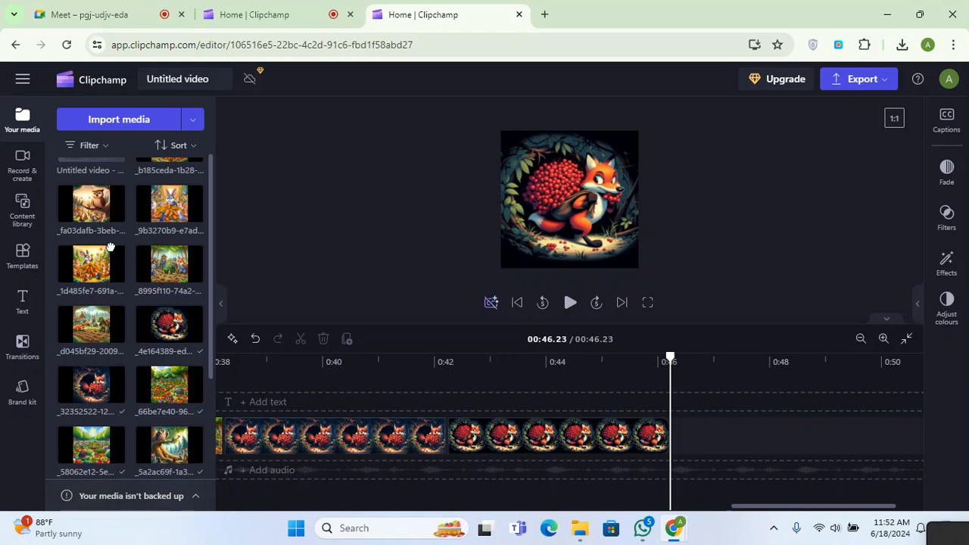
{"action": "left_click", "coordinate": [805, 448]}
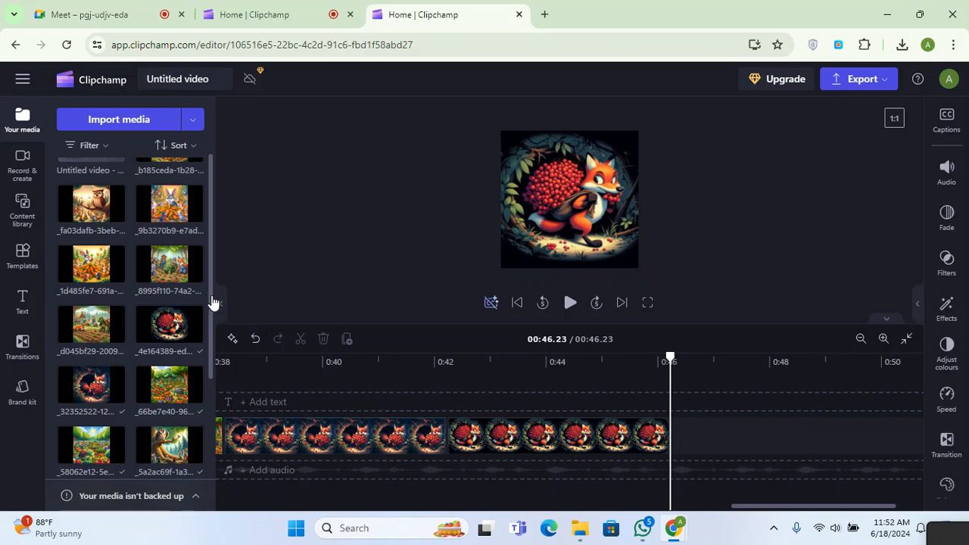
{"action": "mouse_move", "coordinate": [190, 282]}
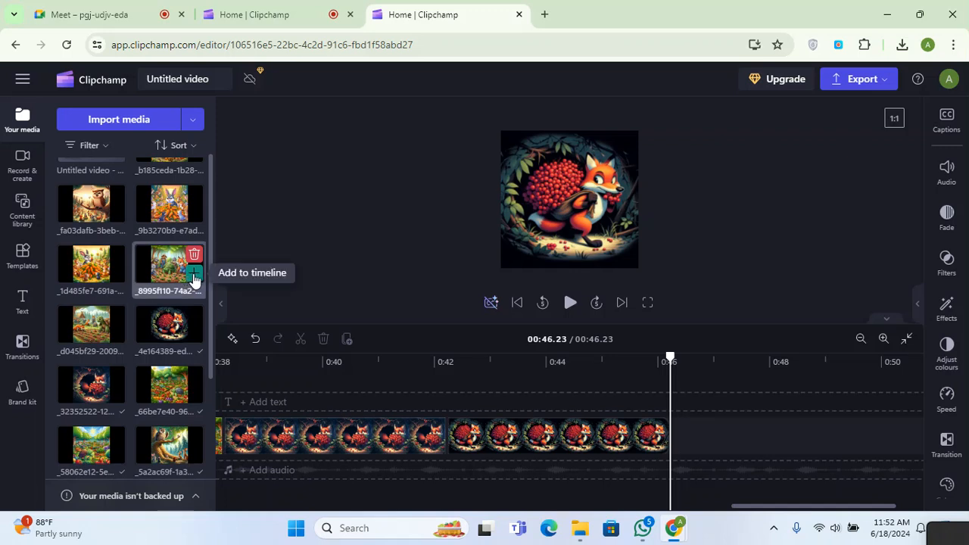
{"action": "left_click", "coordinate": [194, 277]}
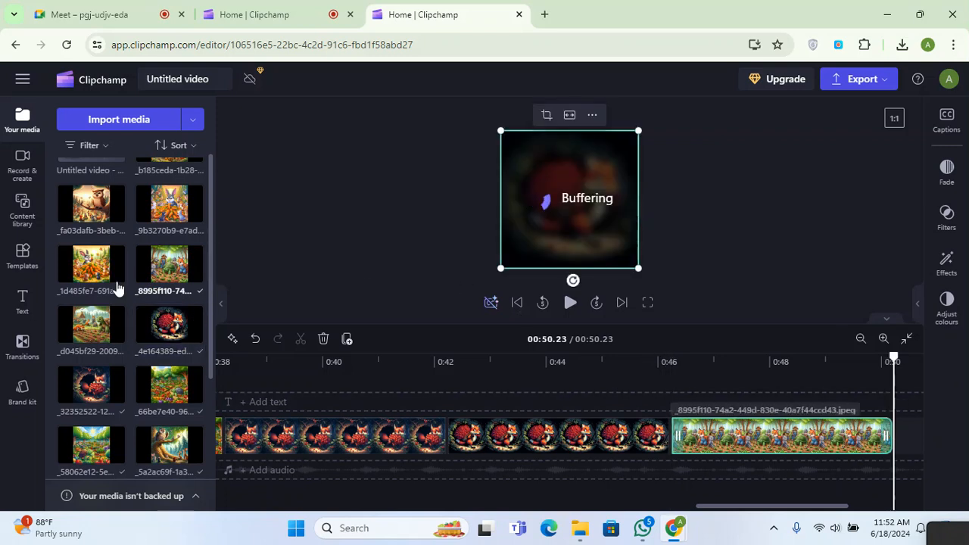
Step: Append the images _1d485fe7, _d045bf29 and _9b3270b9 to the timeline in that order
{"action": "mouse_move", "coordinate": [118, 282]}
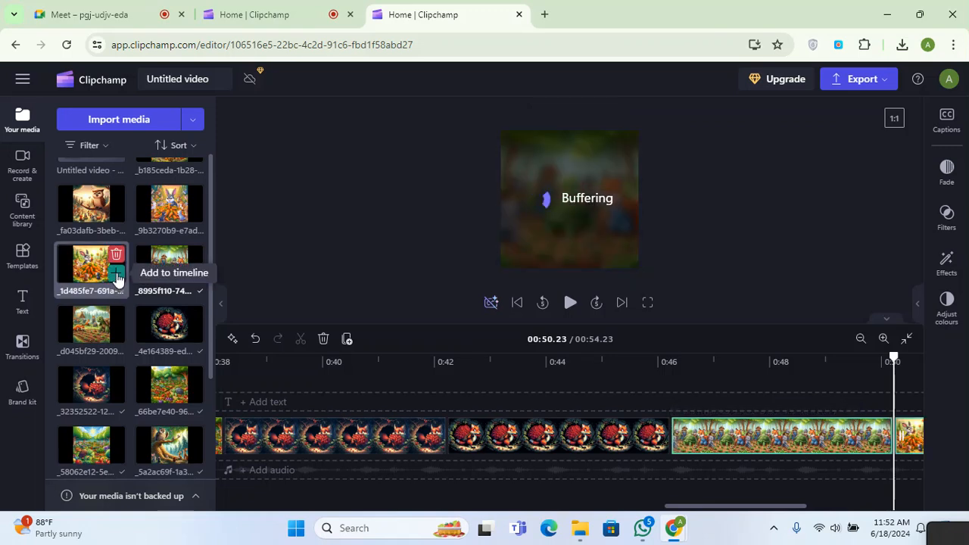
{"action": "left_click", "coordinate": [117, 279]}
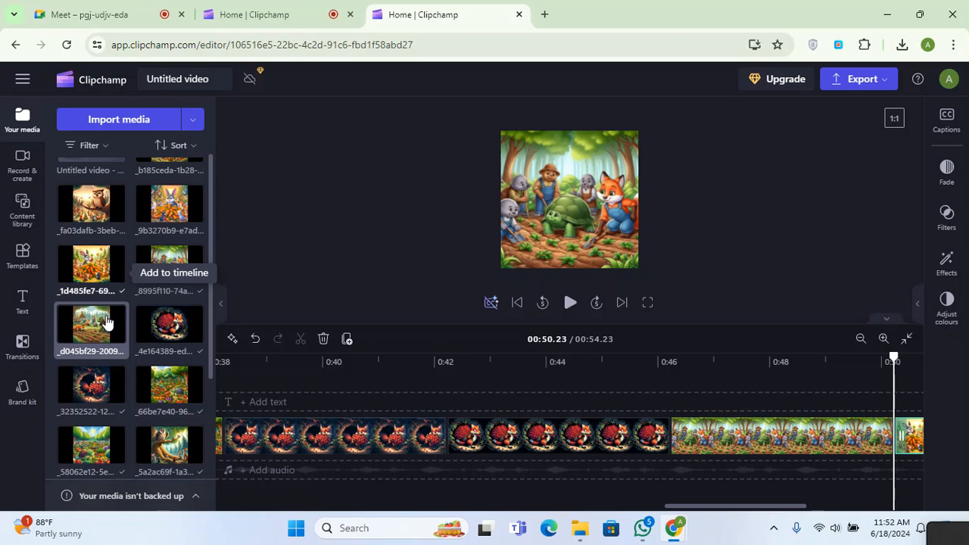
{"action": "left_click", "coordinate": [116, 338]}
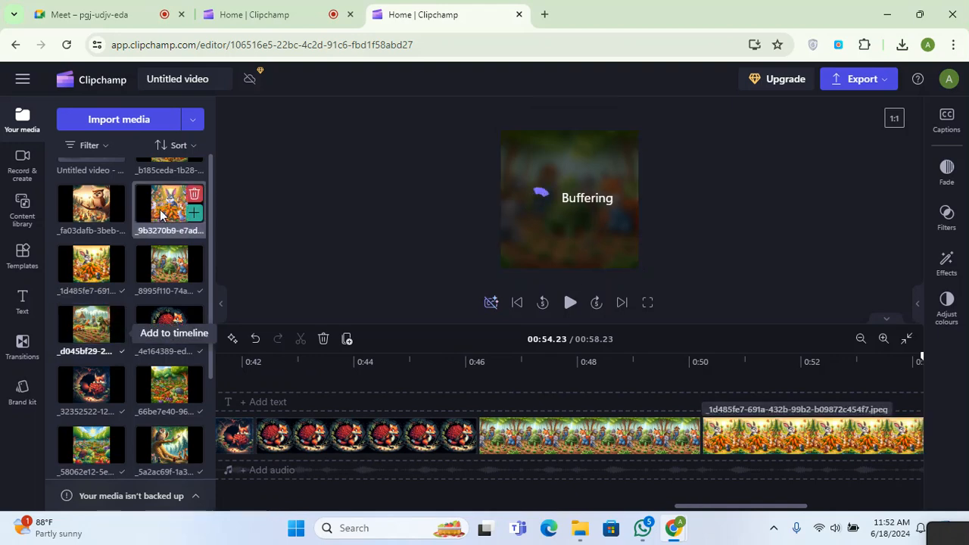
{"action": "left_click", "coordinate": [193, 218]}
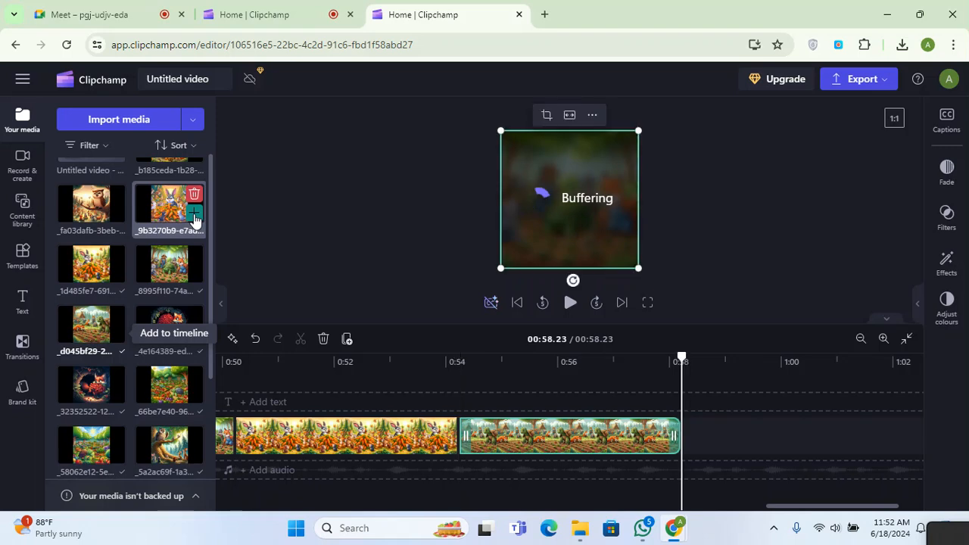
{"action": "left_click", "coordinate": [193, 218]}
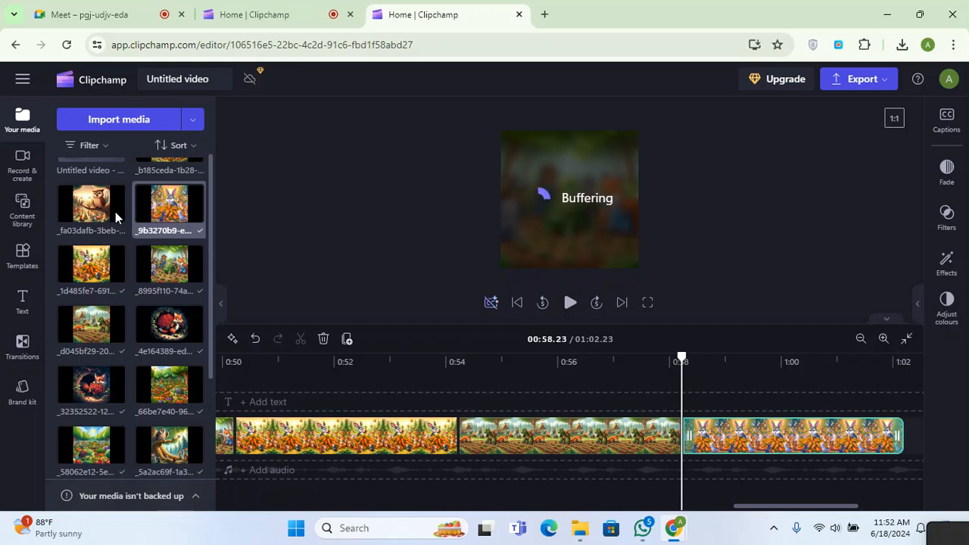
Step: Append the two owl images _fa03dafb and _b185ceda to the end of the timeline in that order
{"action": "mouse_move", "coordinate": [116, 217]}
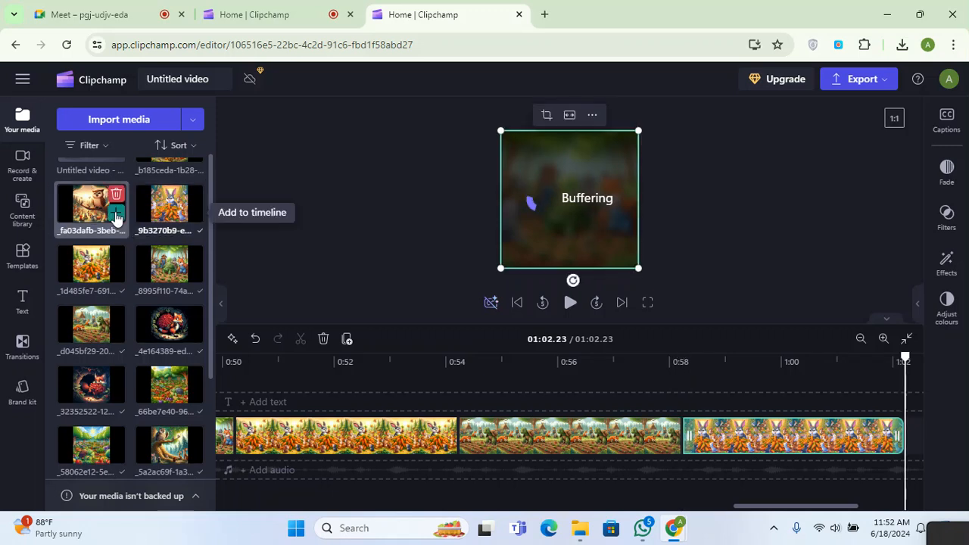
{"action": "left_click", "coordinate": [190, 196]}
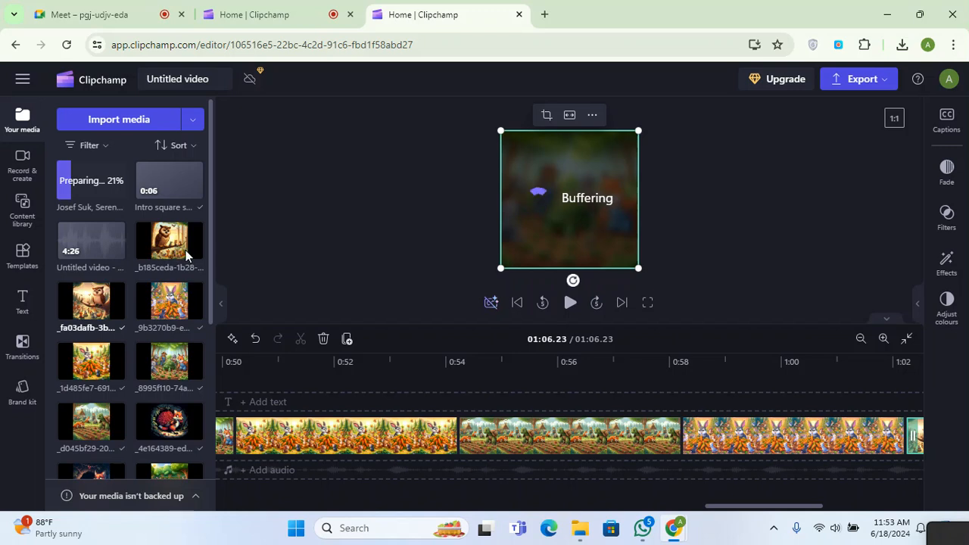
{"action": "mouse_move", "coordinate": [186, 251]}
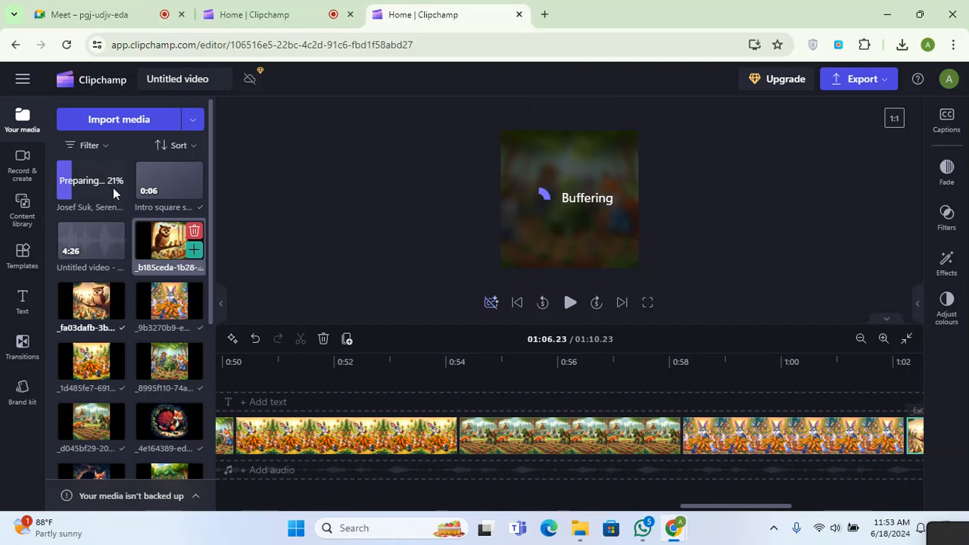
{"action": "left_click", "coordinate": [75, 181]}
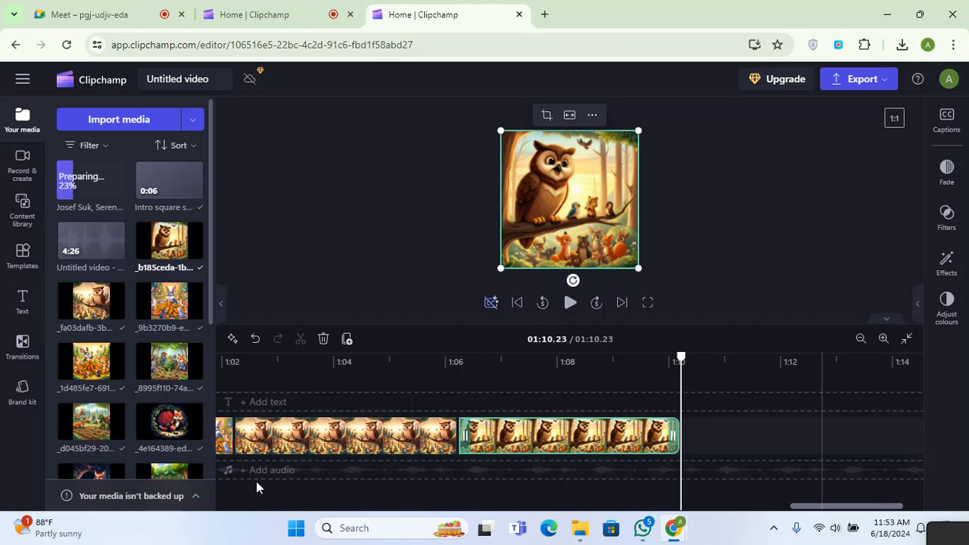
Step: Review the whole image sequence on the timeline, from the intro to the last owl clip
{"action": "scroll", "coordinate": [256, 486], "scroll_direction": "left", "scroll_amount": 10}
{"action": "scroll", "coordinate": [255, 486], "scroll_direction": "right", "scroll_amount": 7}
{"action": "scroll", "coordinate": [250, 487], "scroll_direction": "left", "scroll_amount": 10}
{"action": "scroll", "coordinate": [244, 488], "scroll_direction": "left", "scroll_amount": 2}
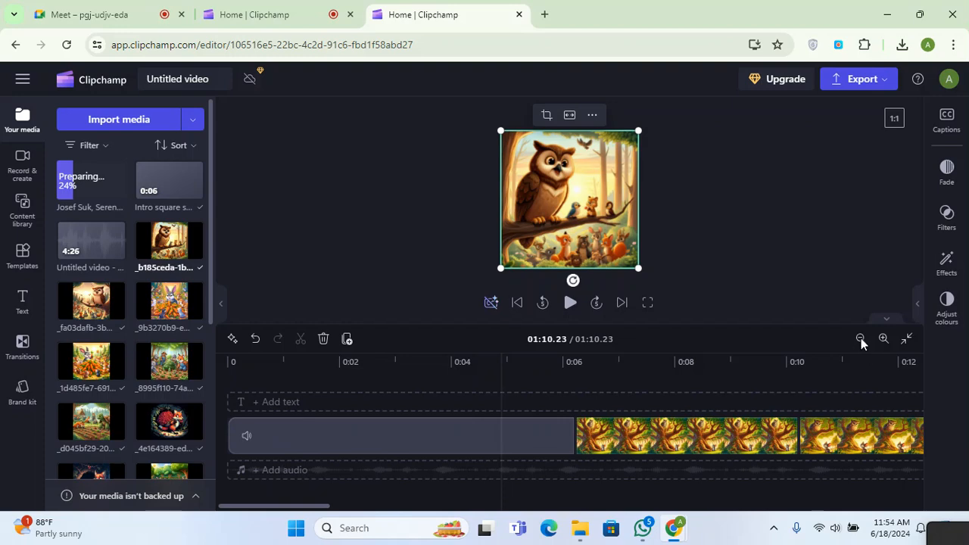
{"action": "left_click", "coordinate": [861, 341]}
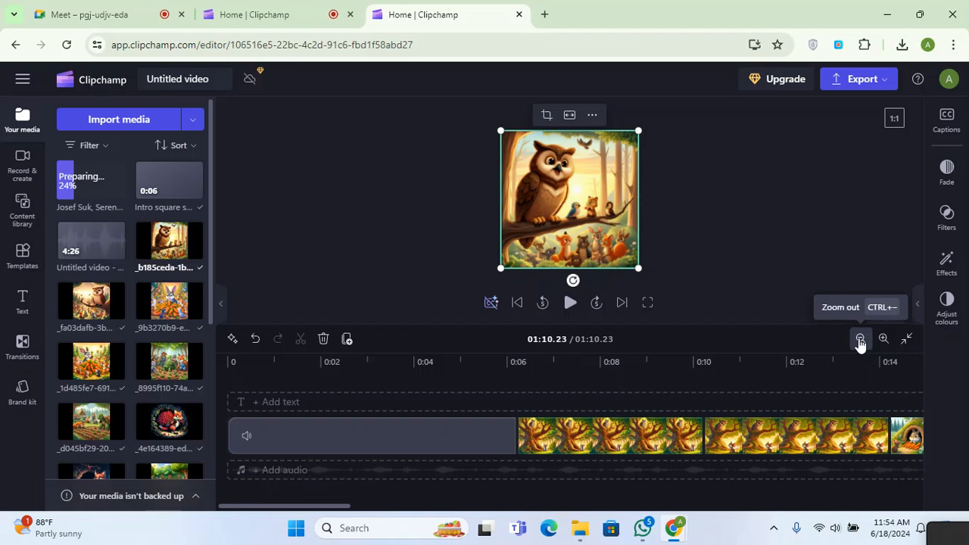
{"action": "left_click", "coordinate": [861, 341]}
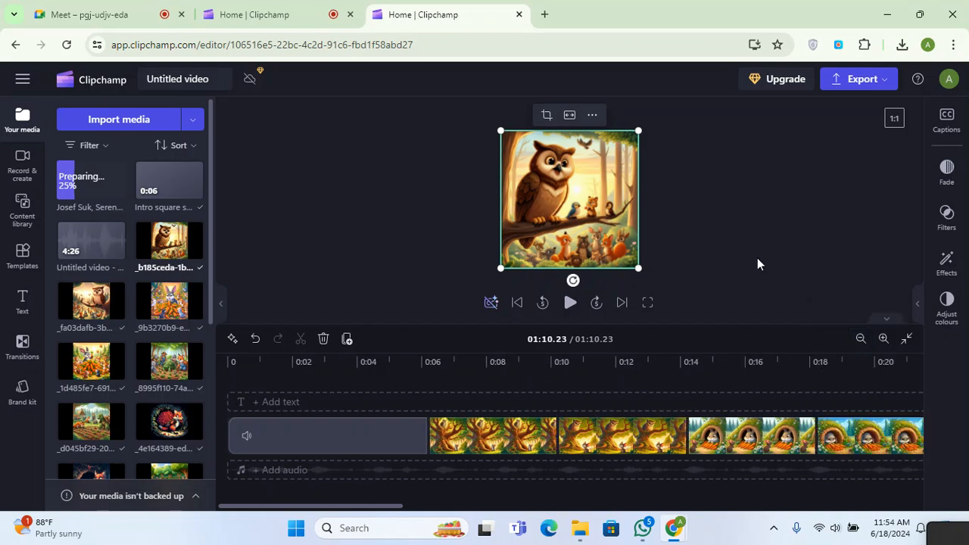
{"action": "left_click", "coordinate": [860, 340]}
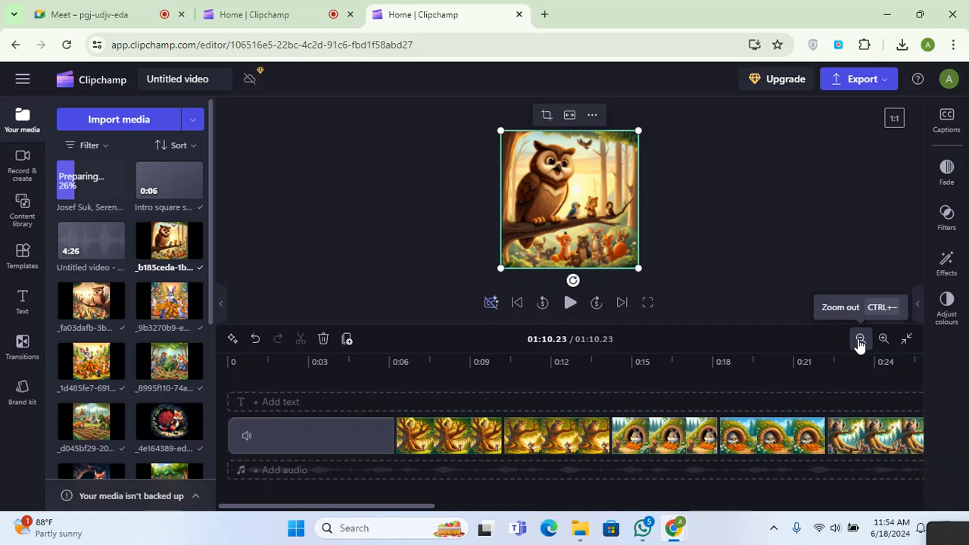
{"action": "left_click", "coordinate": [860, 340]}
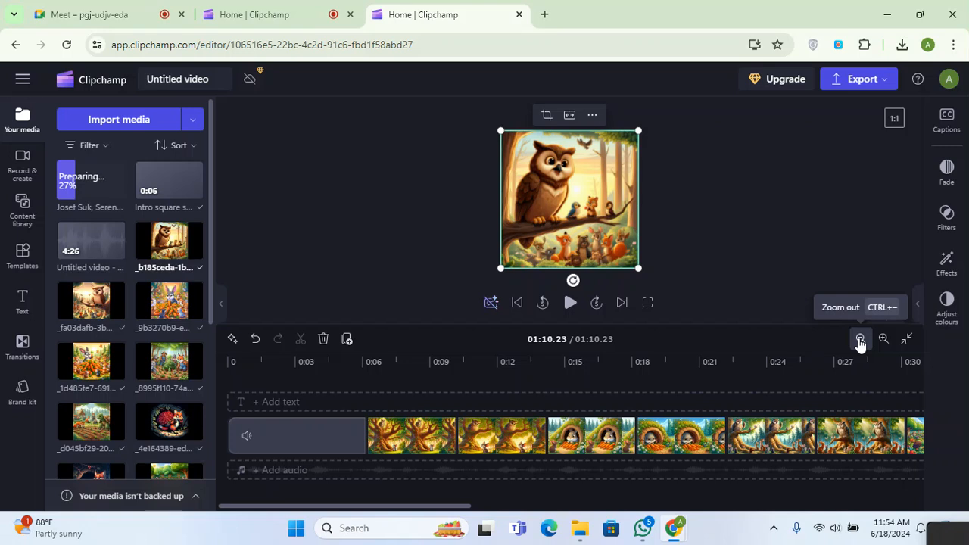
{"action": "left_click", "coordinate": [860, 340]}
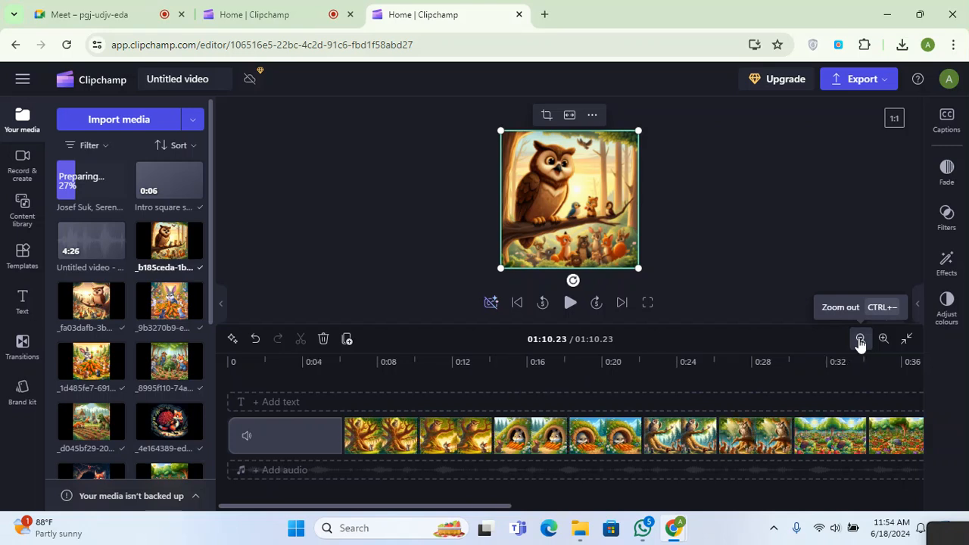
{"action": "left_click", "coordinate": [860, 340]}
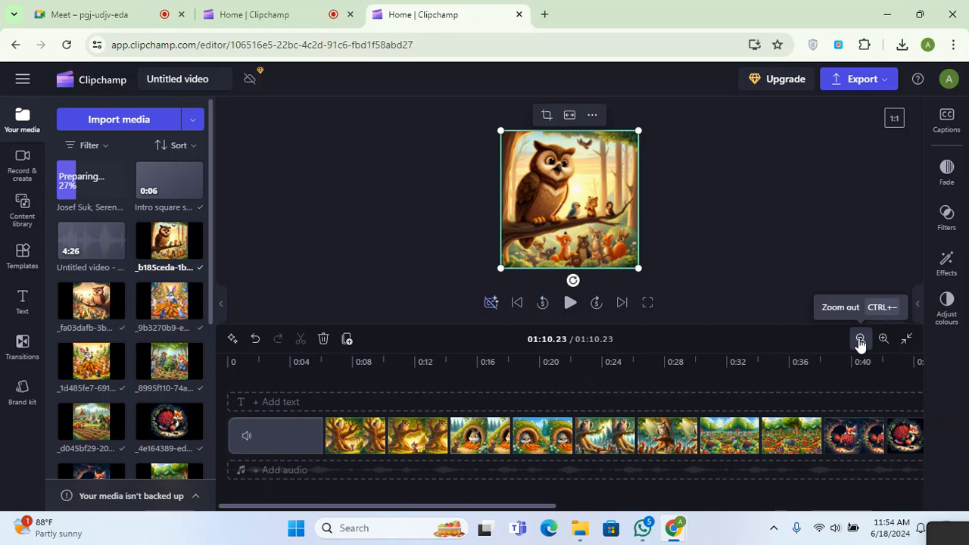
{"action": "left_click", "coordinate": [860, 341]}
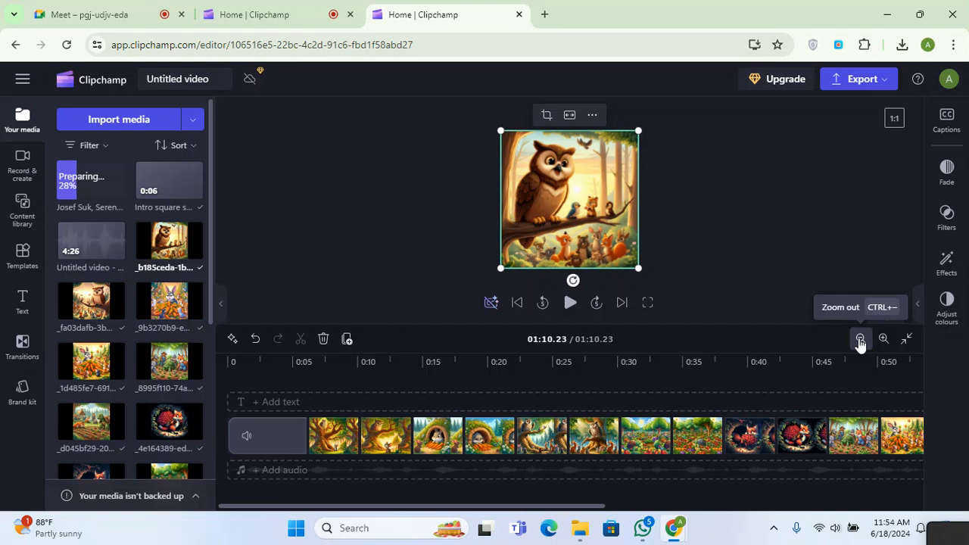
{"action": "left_click", "coordinate": [860, 340]}
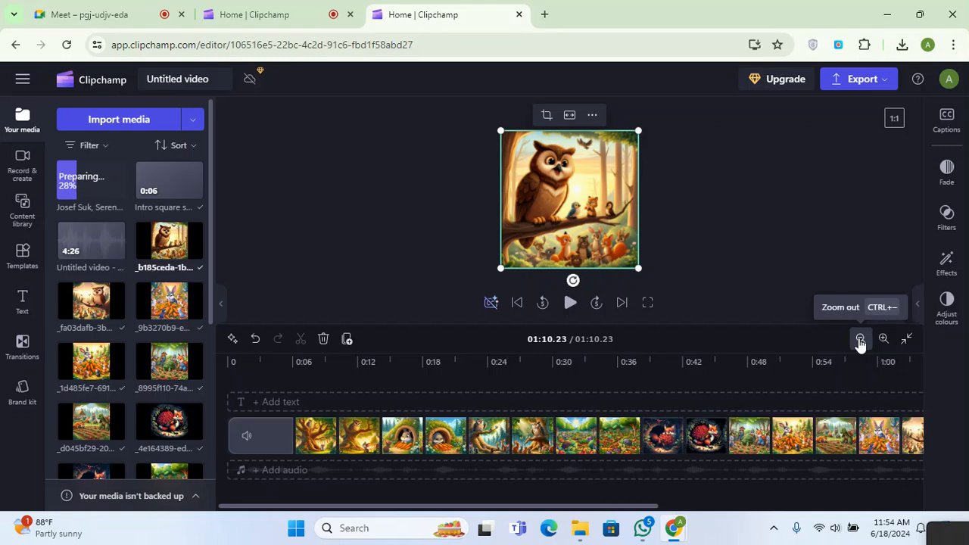
{"action": "left_click", "coordinate": [860, 340]}
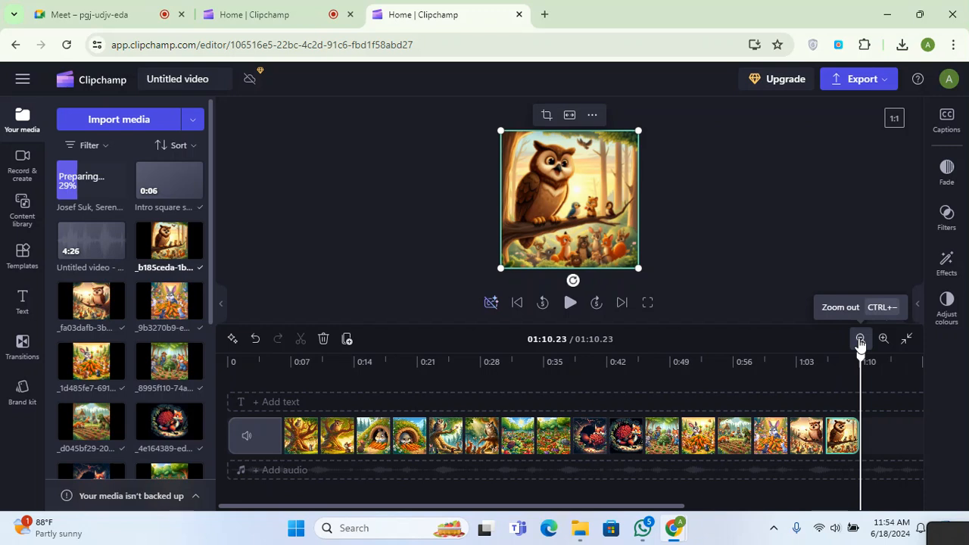
{"action": "left_click", "coordinate": [860, 340]}
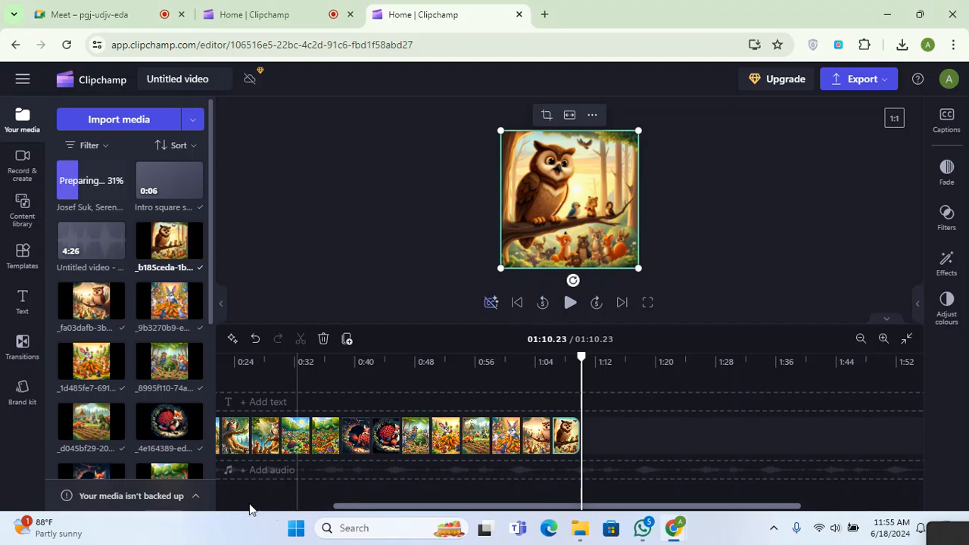
{"action": "scroll", "coordinate": [360, 512], "scroll_direction": "left", "scroll_amount": 2}
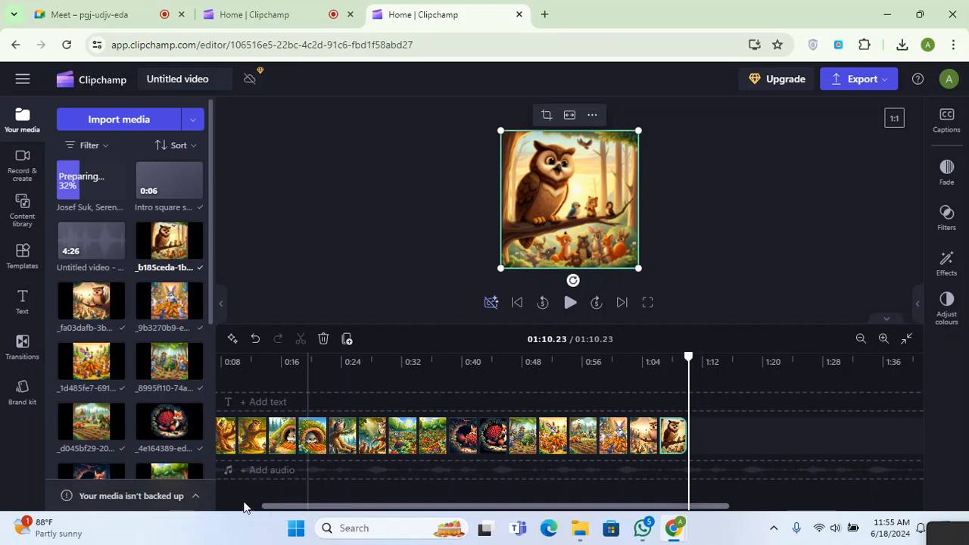
{"action": "left_click_drag", "start_coordinate": [231, 506], "coordinate": [225, 509]}
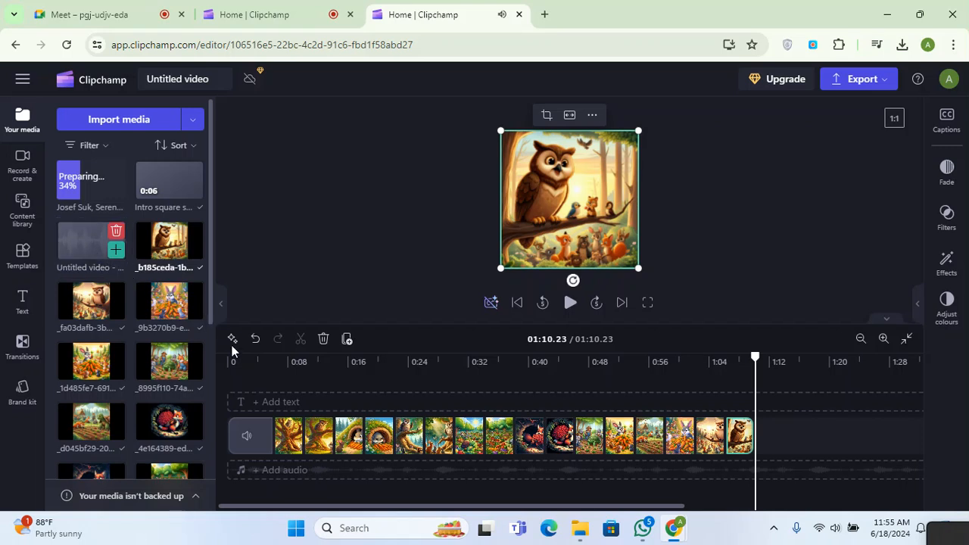
Step: Add the 4:26 narration audio below the image clips and align its start with the end of the intro
{"action": "left_click_drag", "start_coordinate": [256, 378], "coordinate": [454, 488]}
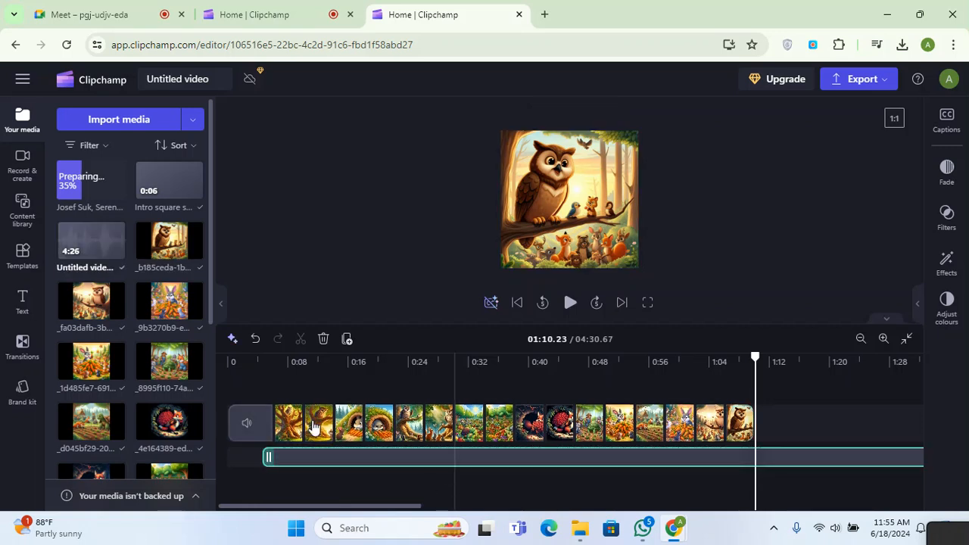
{"action": "scroll", "coordinate": [277, 460], "scroll_direction": "right", "scroll_amount": 1}
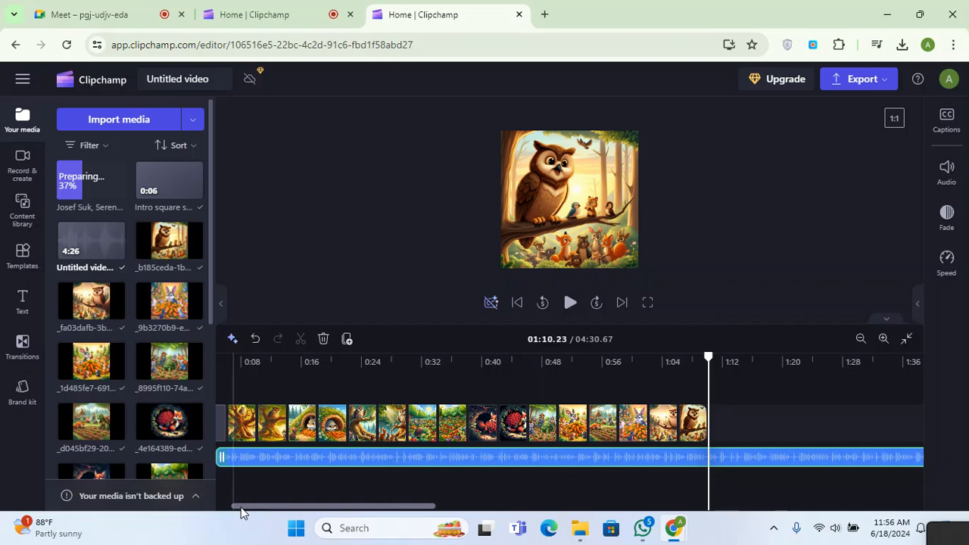
{"action": "left_click_drag", "start_coordinate": [237, 509], "coordinate": [232, 509]}
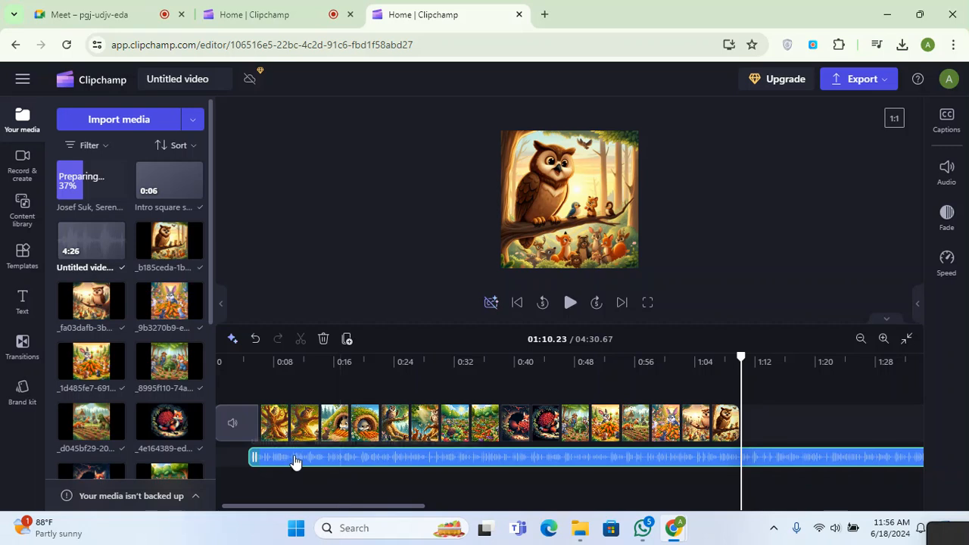
{"action": "left_click_drag", "start_coordinate": [296, 456], "coordinate": [305, 455]}
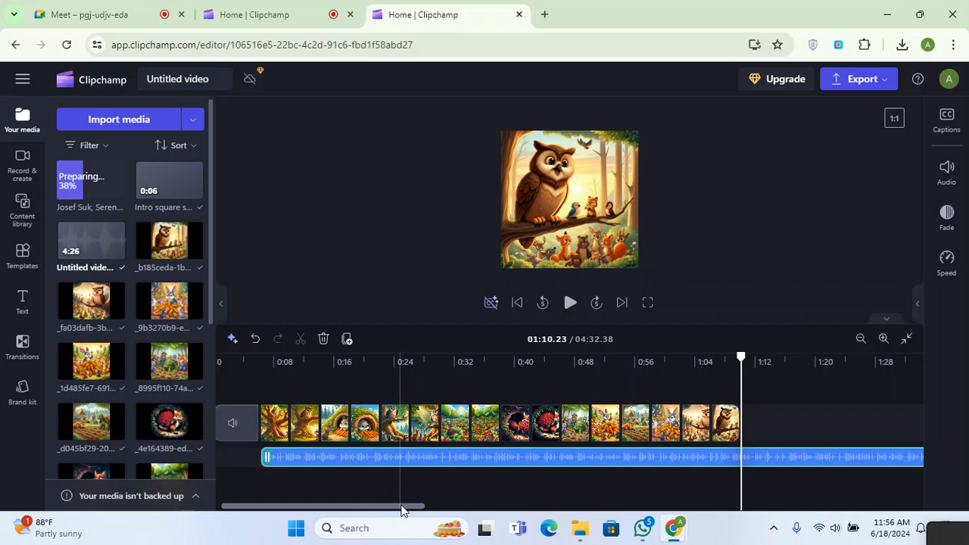
Step: Examine where the narration ends on the timeline compared with the last image clip
{"action": "left_click_drag", "start_coordinate": [402, 510], "coordinate": [677, 508]}
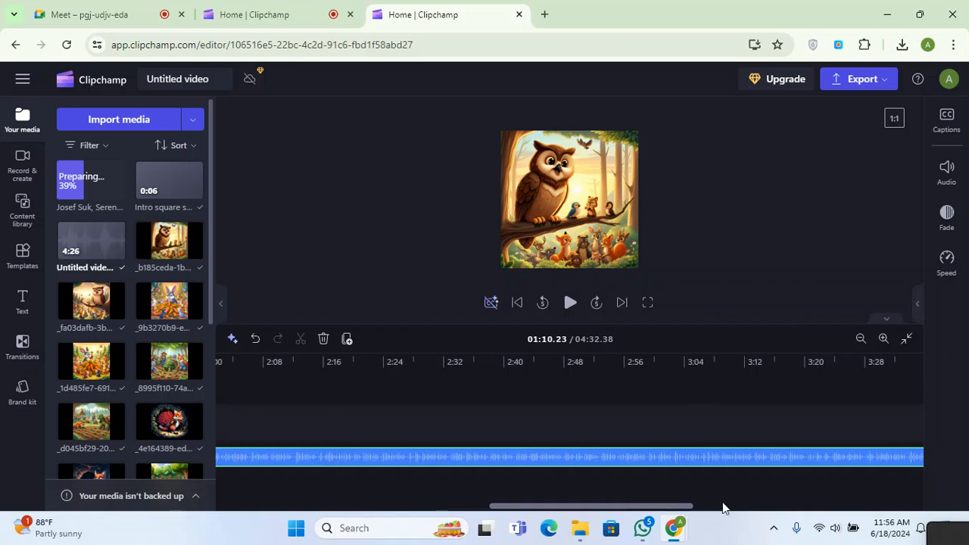
{"action": "left_click_drag", "start_coordinate": [736, 508], "coordinate": [745, 507]}
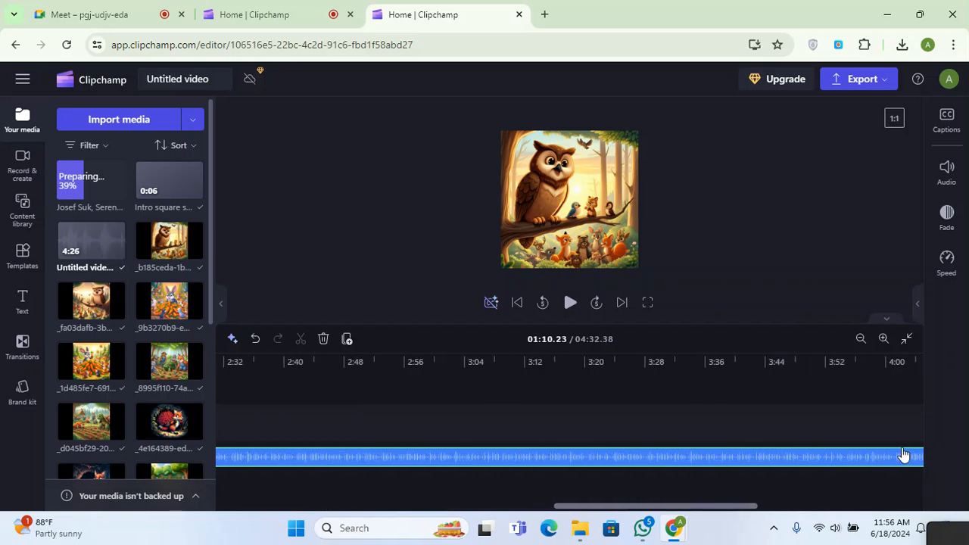
{"action": "scroll", "coordinate": [863, 359], "scroll_direction": "right", "scroll_amount": 1}
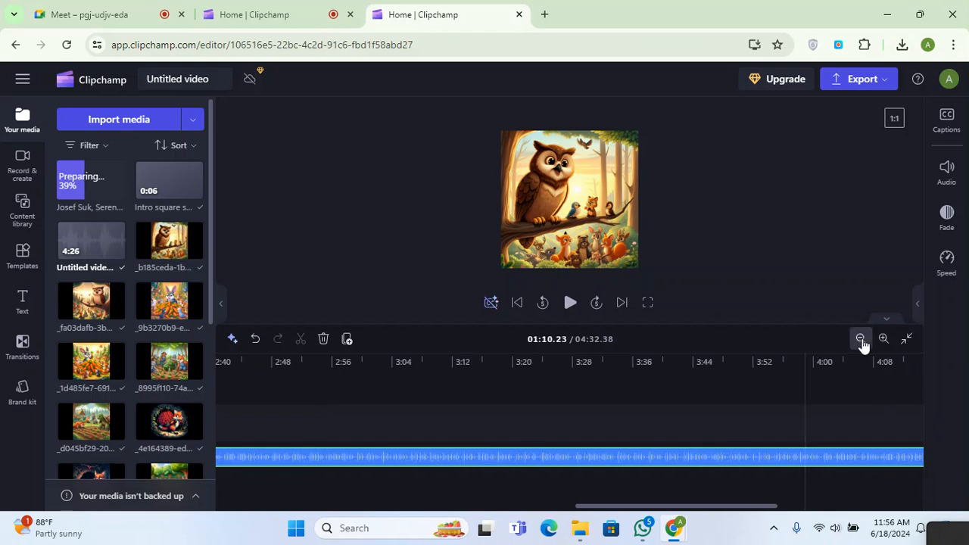
{"action": "left_click", "coordinate": [861, 340]}
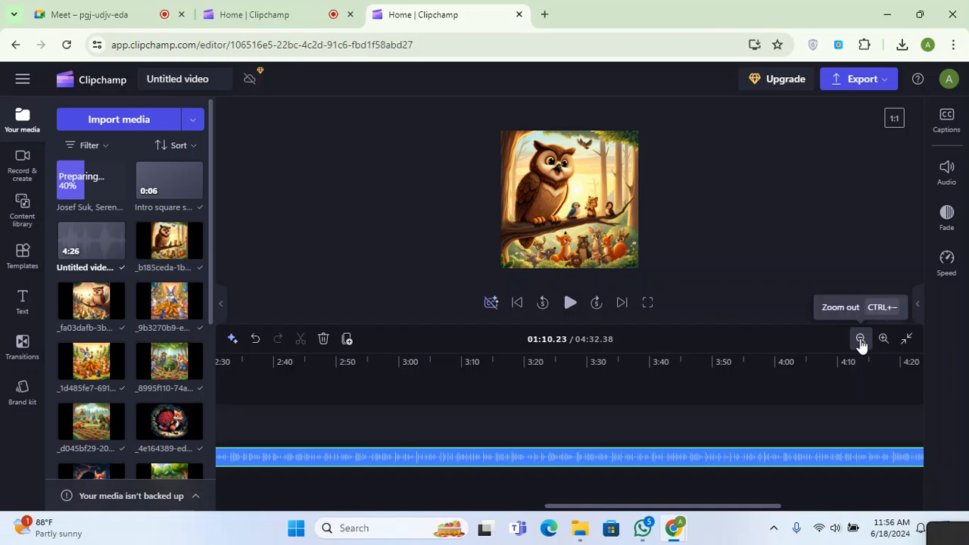
{"action": "left_click", "coordinate": [861, 340]}
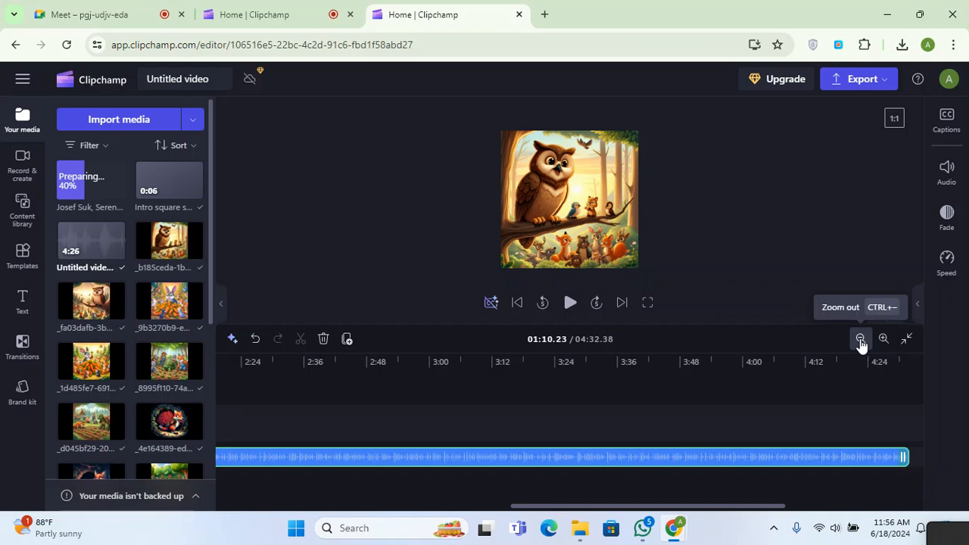
{"action": "left_click", "coordinate": [861, 339]}
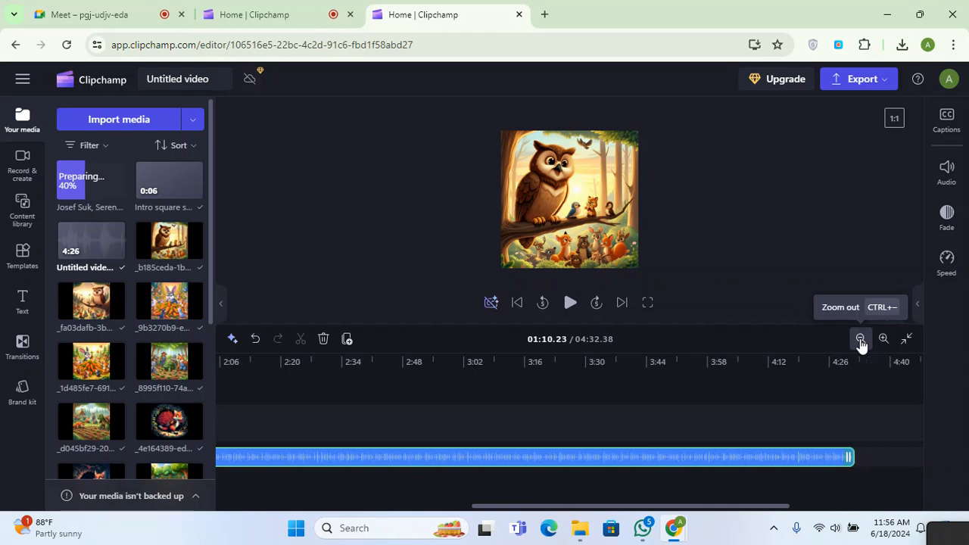
{"action": "left_click", "coordinate": [860, 340]}
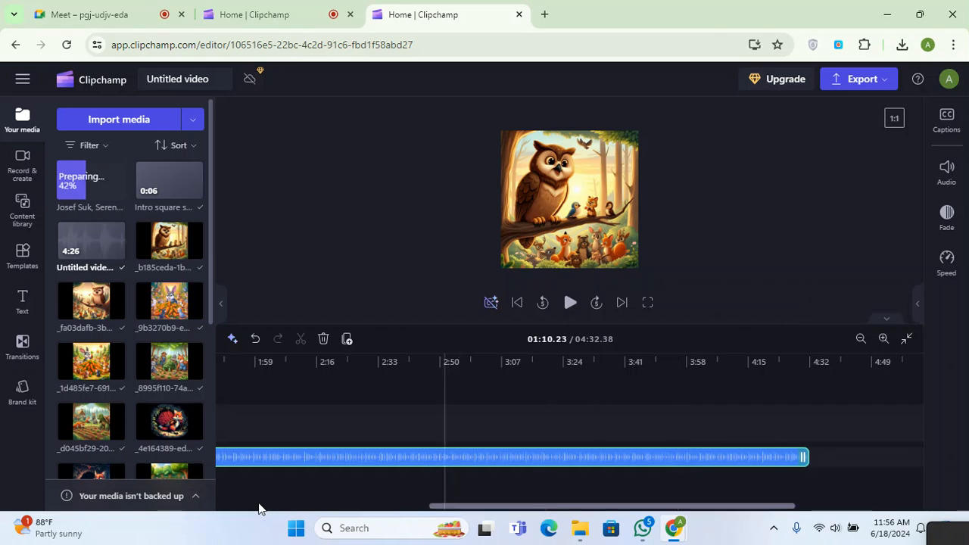
{"action": "scroll", "coordinate": [255, 509], "scroll_direction": "left", "scroll_amount": 3}
{"action": "scroll", "coordinate": [254, 509], "scroll_direction": "left", "scroll_amount": 2}
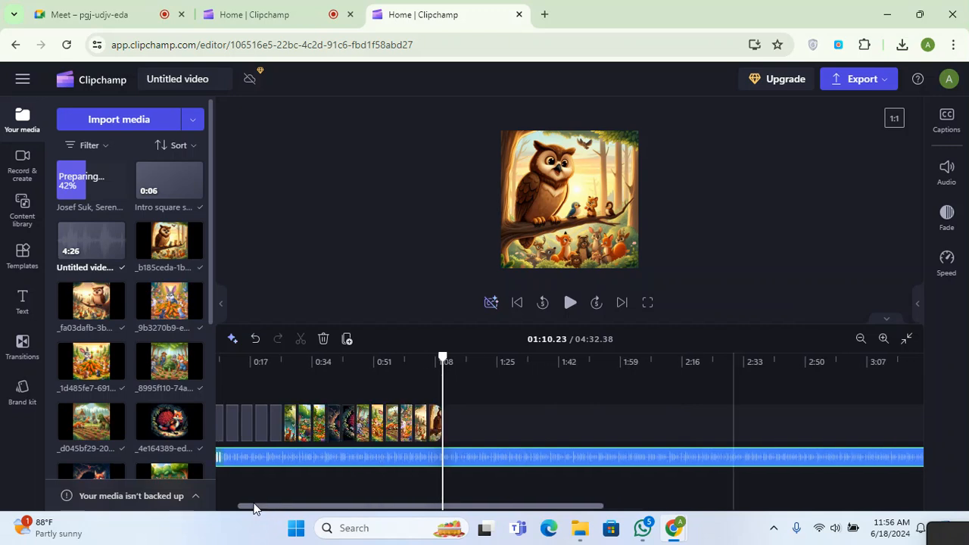
{"action": "scroll", "coordinate": [234, 510], "scroll_direction": "left", "scroll_amount": 2}
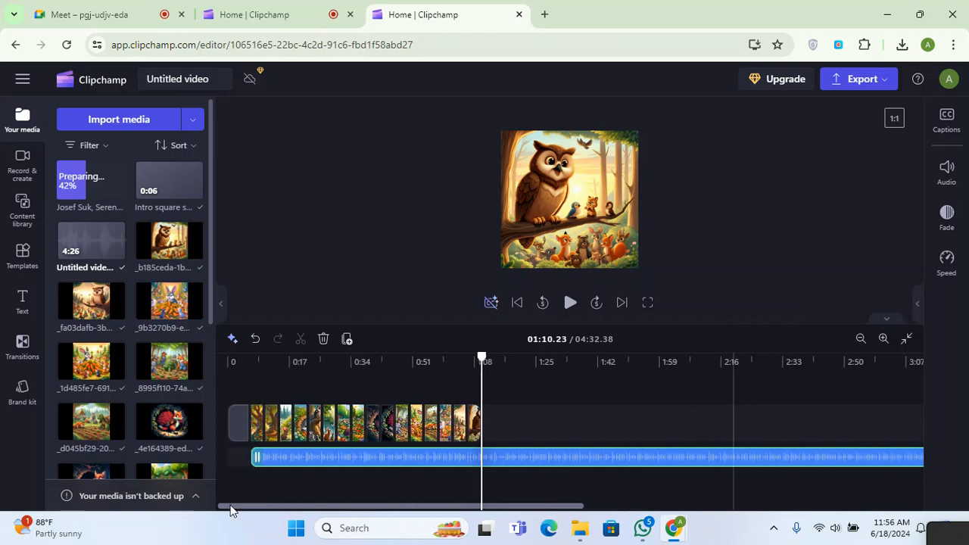
Step: Lengthen the first three image clips after the intro to about 12 seconds each and the fourth to about 18 seconds
{"action": "left_click", "coordinate": [281, 420]}
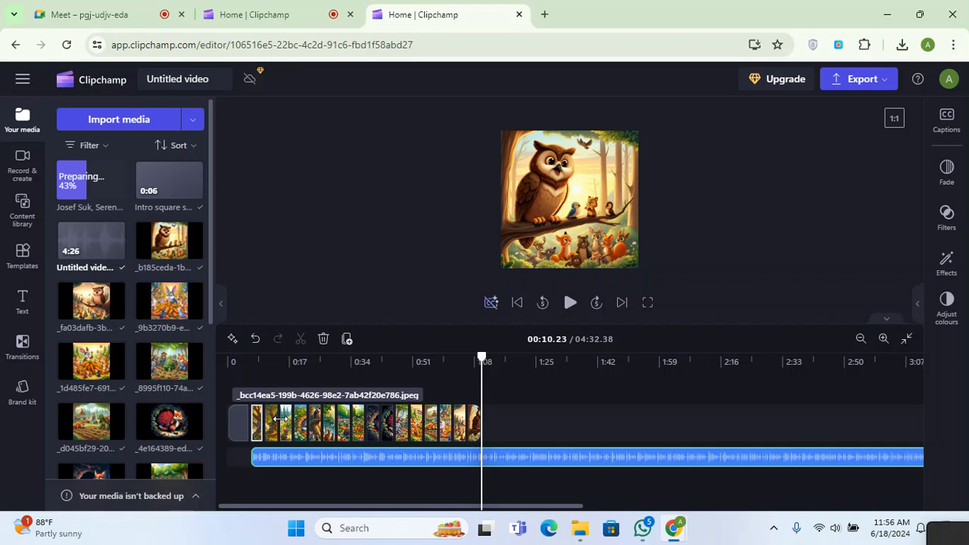
{"action": "left_click_drag", "start_coordinate": [280, 418], "coordinate": [293, 418]}
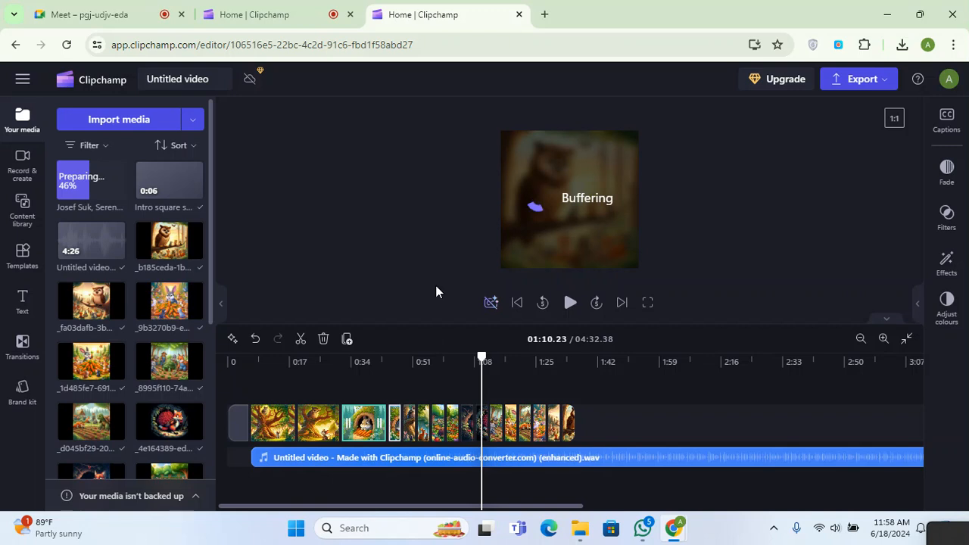
{"action": "left_click_drag", "start_coordinate": [399, 423], "coordinate": [454, 422]}
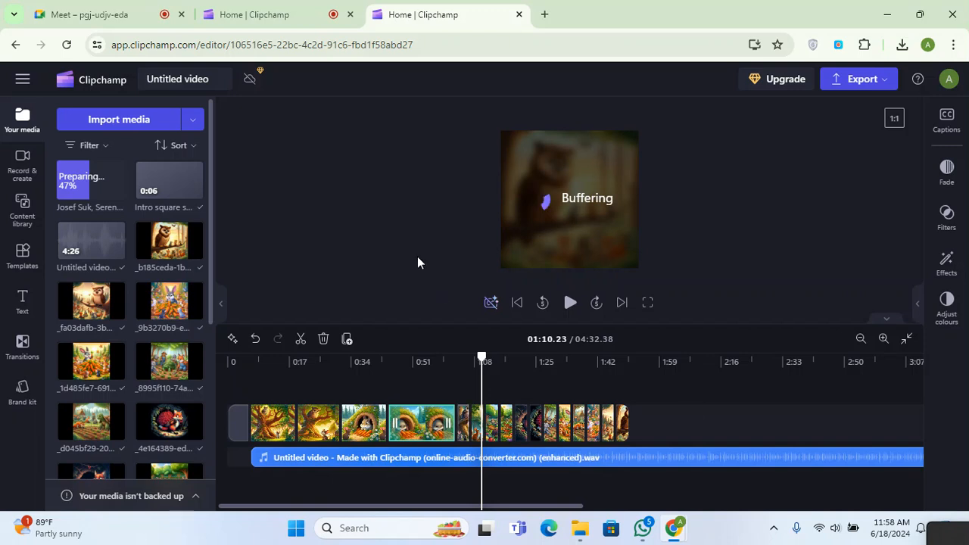
{"action": "left_click", "coordinate": [102, 191]}
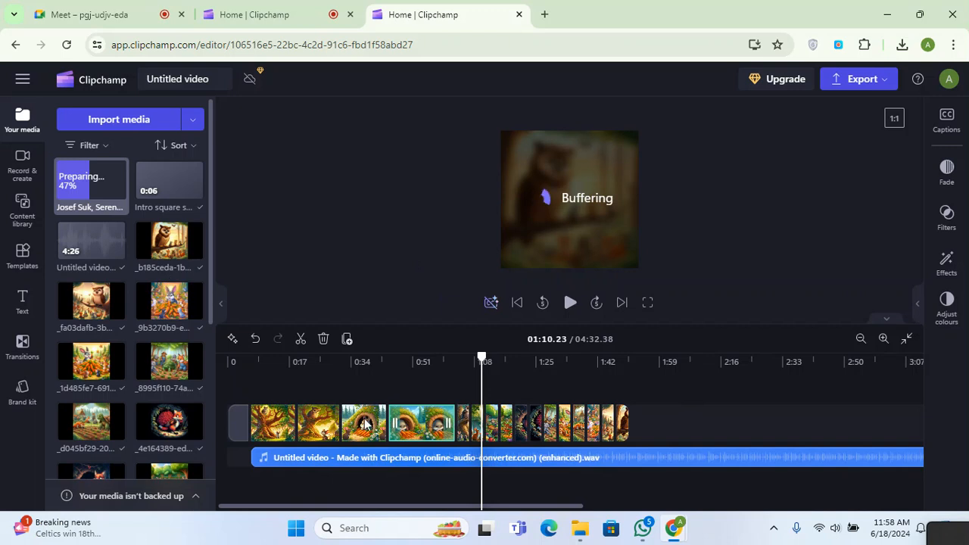
{"action": "left_click", "coordinate": [146, 259]}
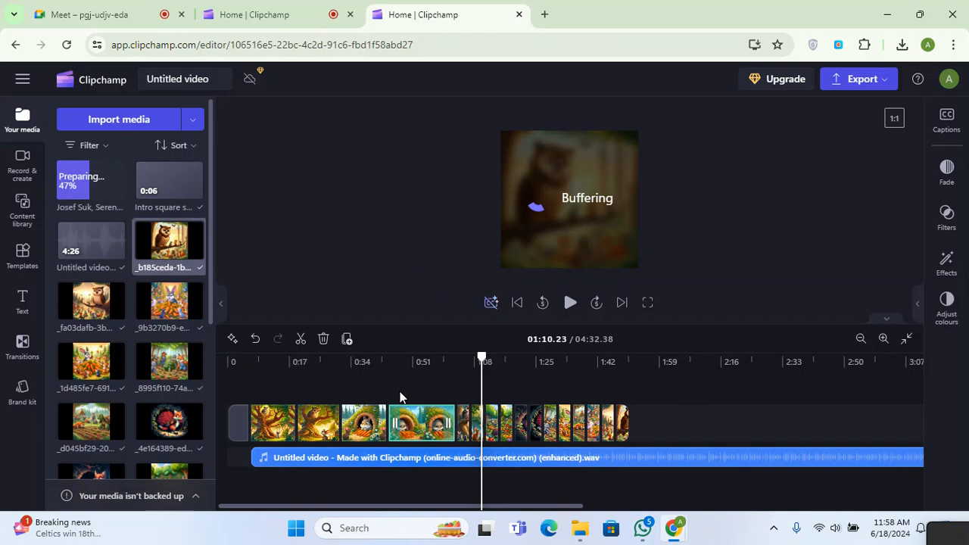
Step: Try to remove the Josef Suk music file that is still preparing from the project media, declining the cloud backup offer
{"action": "left_click", "coordinate": [470, 424]}
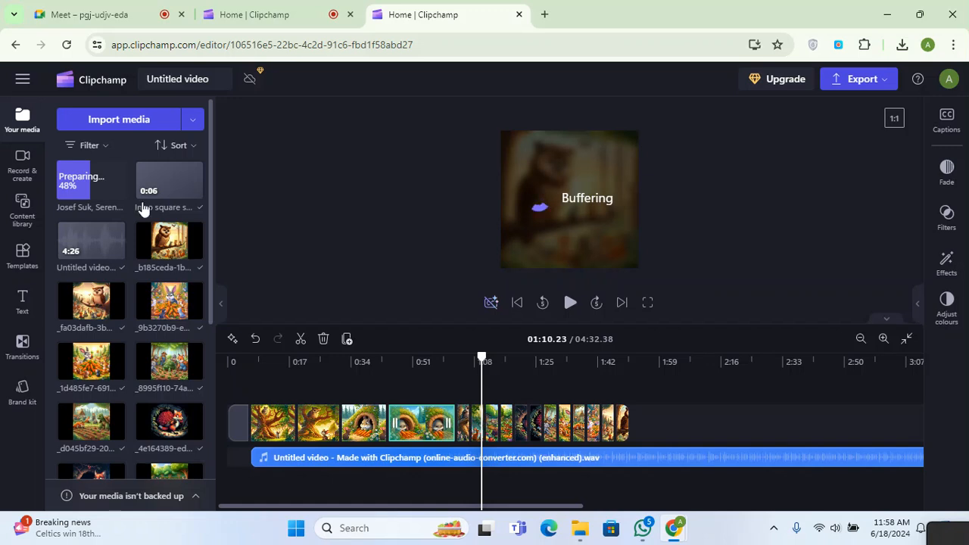
{"action": "left_click", "coordinate": [87, 189]}
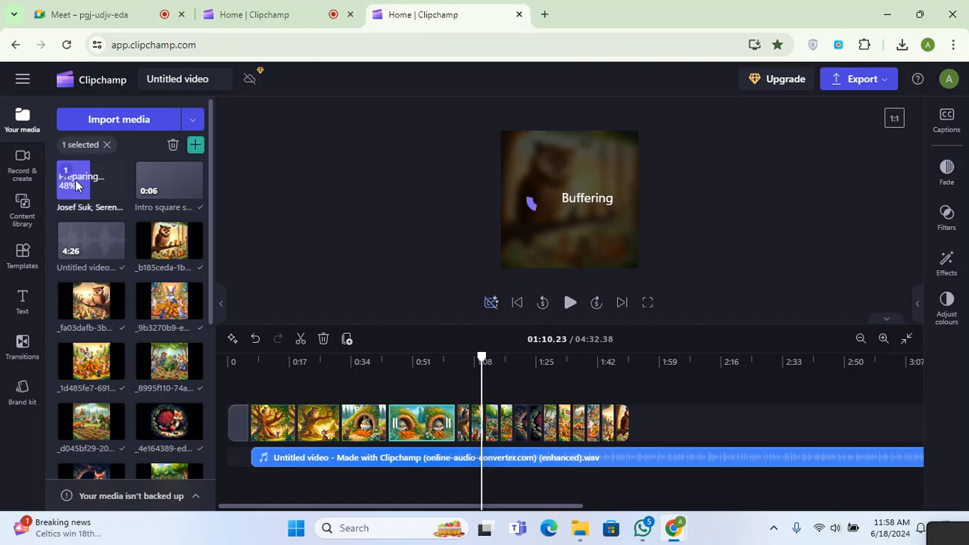
{"action": "left_click", "coordinate": [173, 146]}
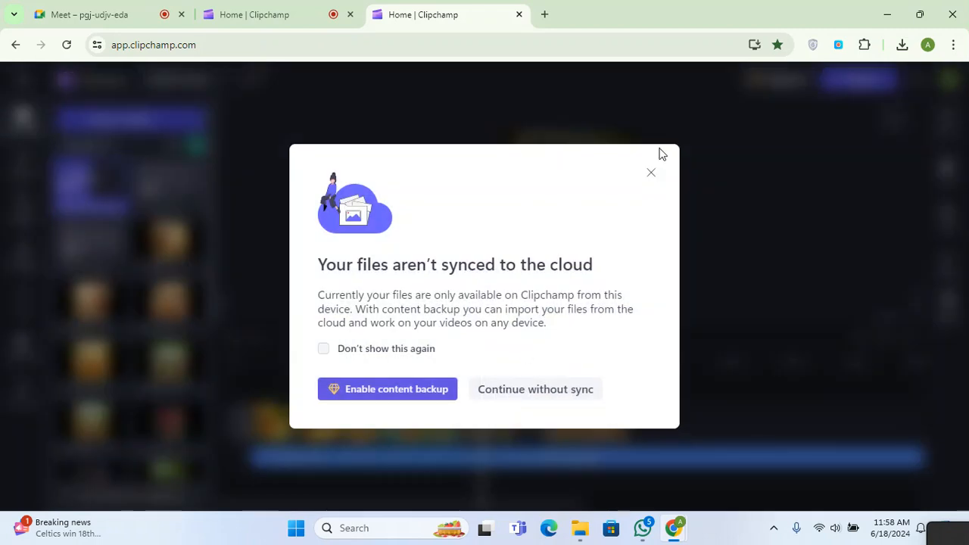
{"action": "left_click", "coordinate": [651, 175]}
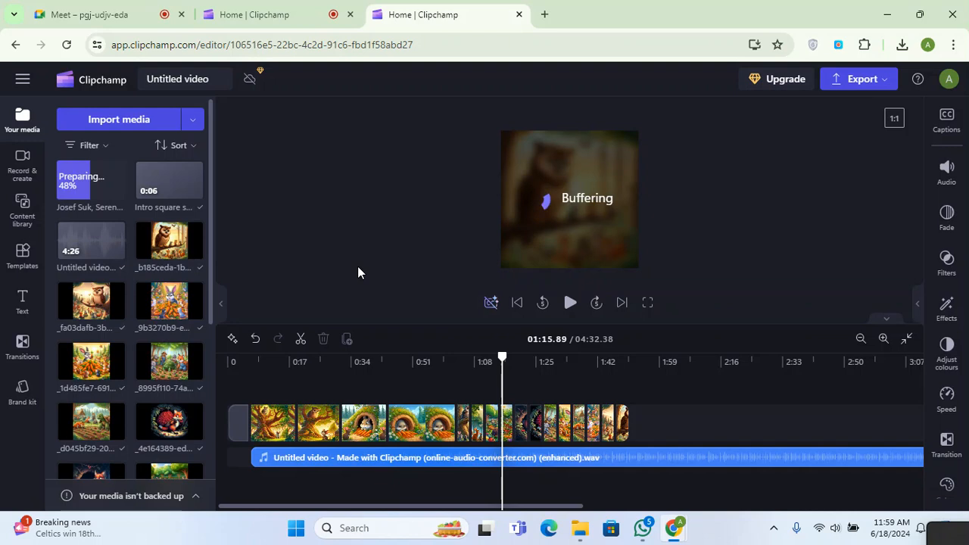
{"action": "left_click", "coordinate": [86, 176]}
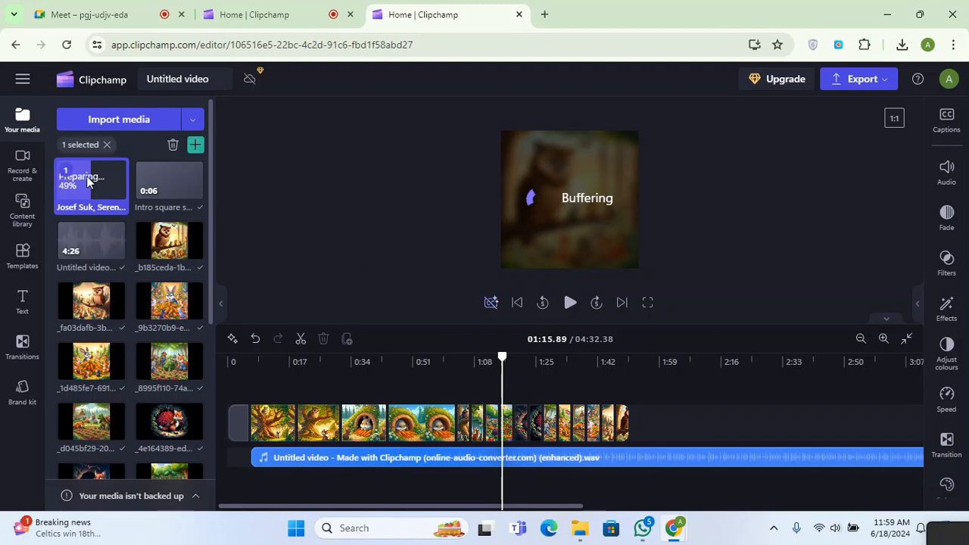
{"action": "right_click", "coordinate": [86, 176]}
{"action": "left_click", "coordinate": [76, 180]}
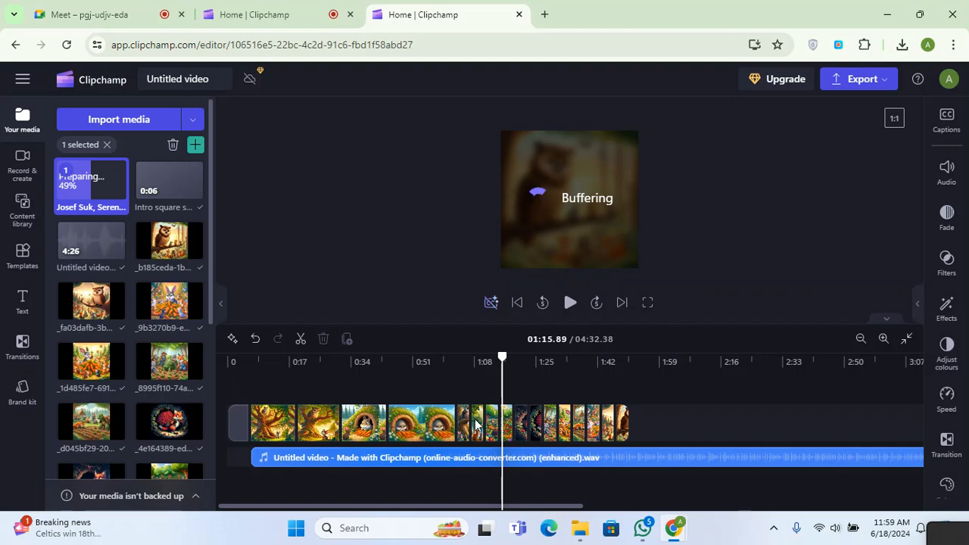
{"action": "key", "text": "Delete"}
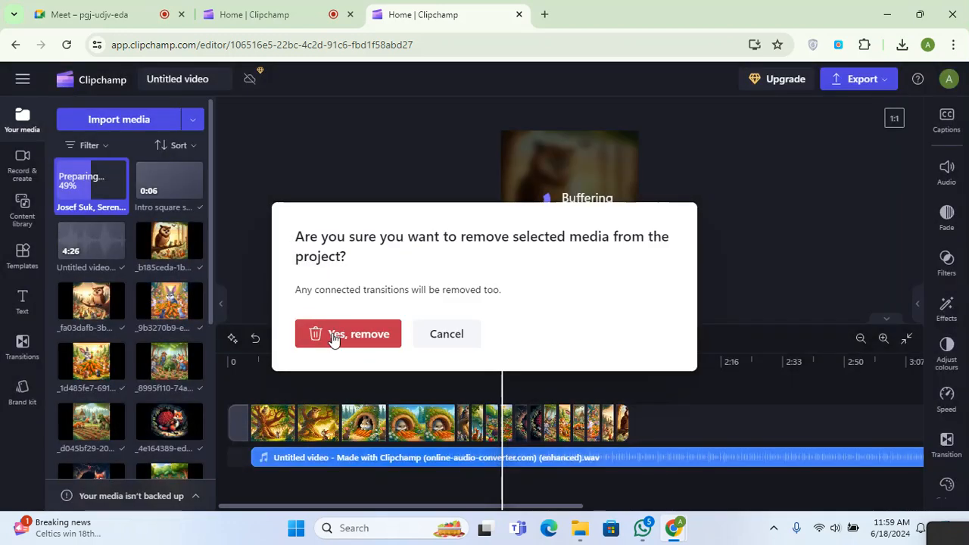
{"action": "left_click", "coordinate": [335, 336]}
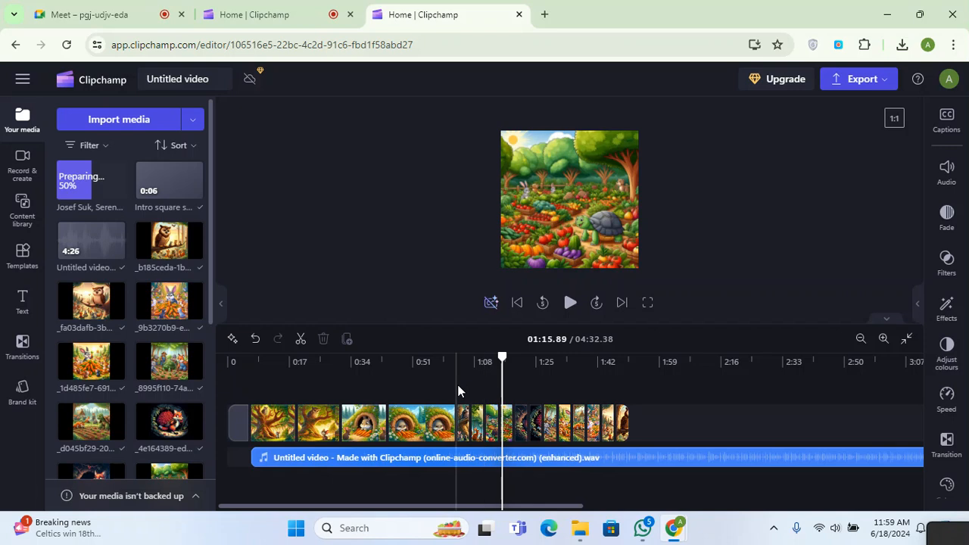
Step: Lengthen the fifth and sixth image clips, the two owl and forest animal scenes, to about 15 and 17 seconds
{"action": "left_click", "coordinate": [488, 420]}
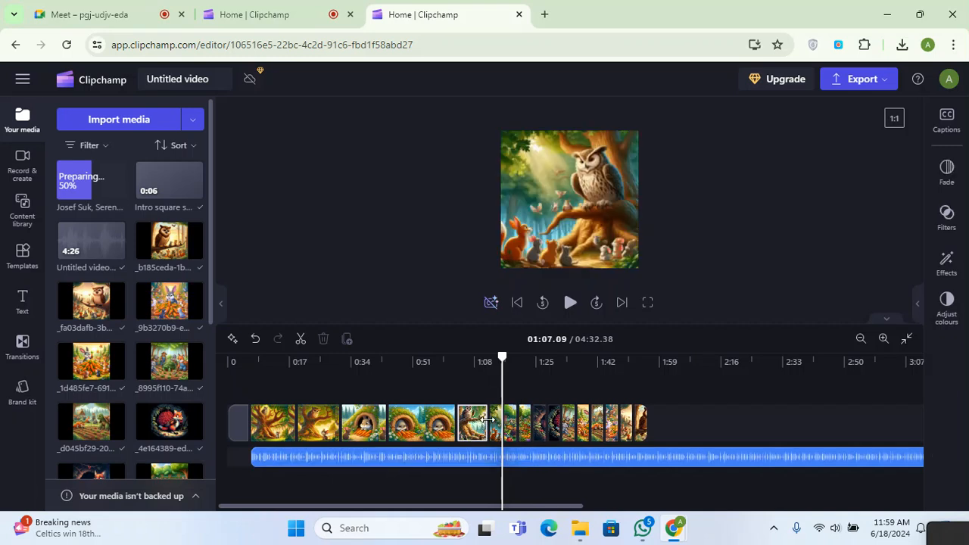
{"action": "left_click_drag", "start_coordinate": [487, 419], "coordinate": [496, 419]}
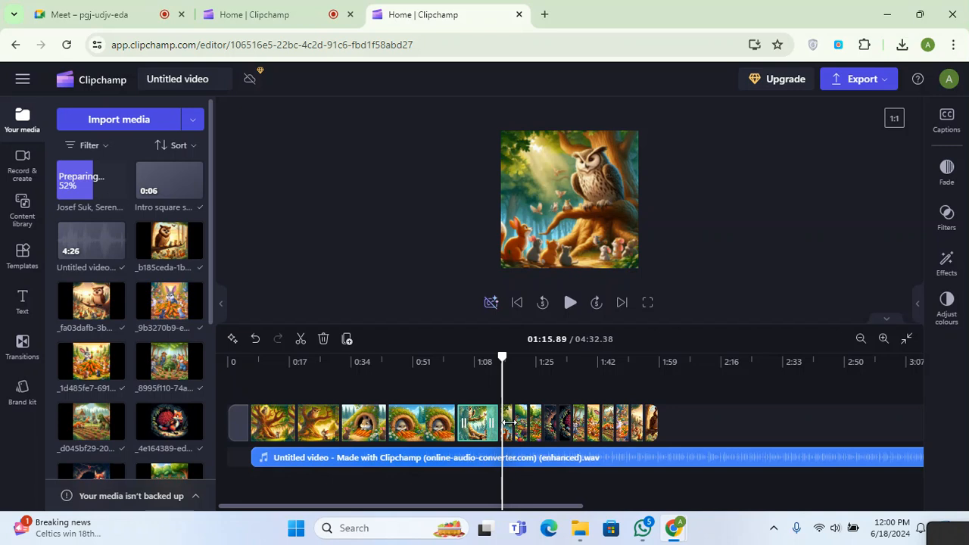
{"action": "left_click_drag", "start_coordinate": [510, 422], "coordinate": [523, 420]}
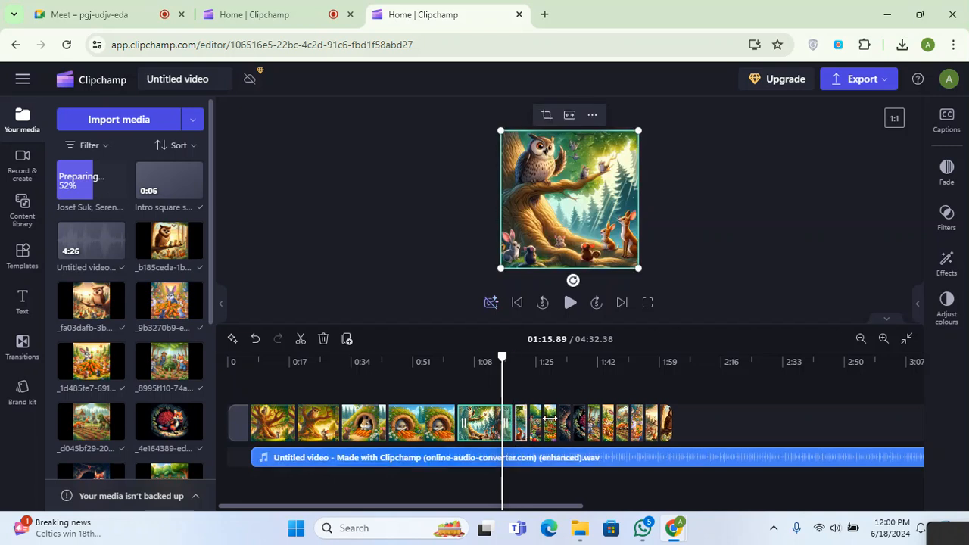
{"action": "left_click_drag", "start_coordinate": [558, 419], "coordinate": [595, 419]}
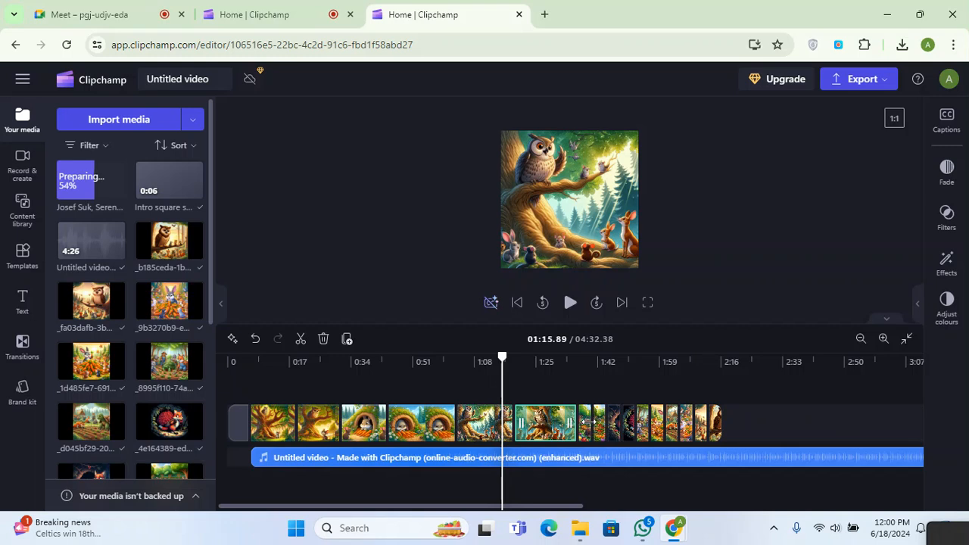
Step: Lengthen the two vegetable garden clips to about 18 seconds each and the two fox clips to about 15 and 20 seconds
{"action": "left_click_drag", "start_coordinate": [623, 424], "coordinate": [766, 418]}
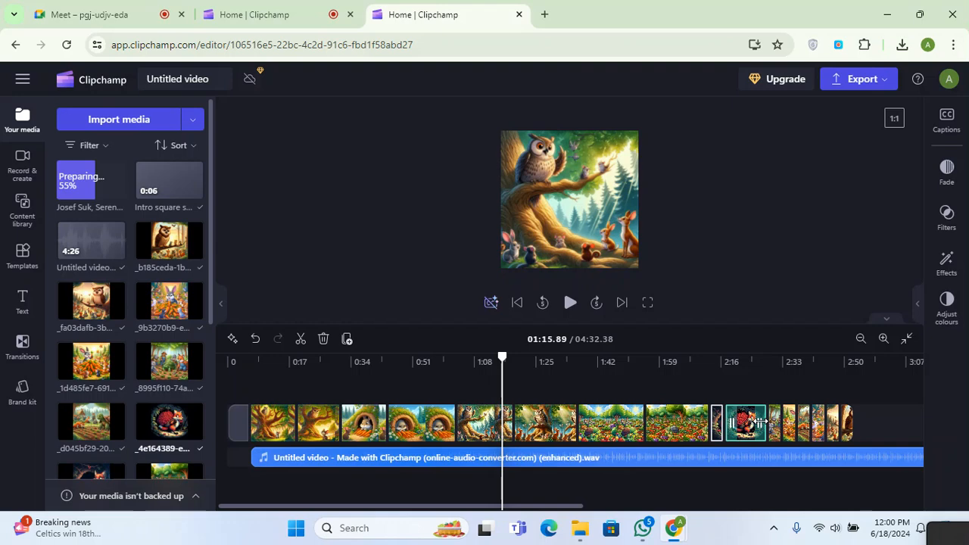
{"action": "left_click_drag", "start_coordinate": [761, 421], "coordinate": [761, 421]}
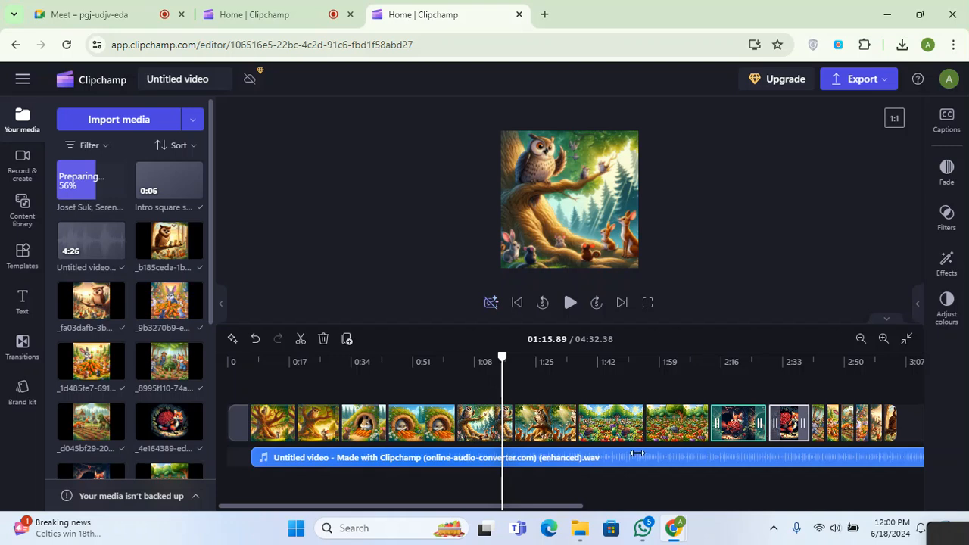
{"action": "left_click", "coordinate": [806, 431]}
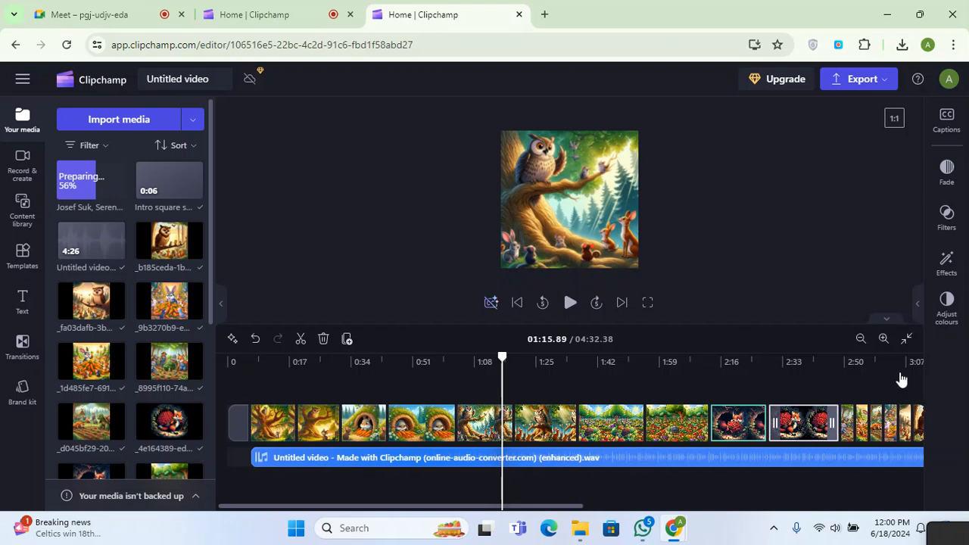
Step: Lengthen the eleventh image clip, after the fox scenes, to about 16 seconds and the first fox clip to about 20 seconds
{"action": "left_click", "coordinate": [861, 339]}
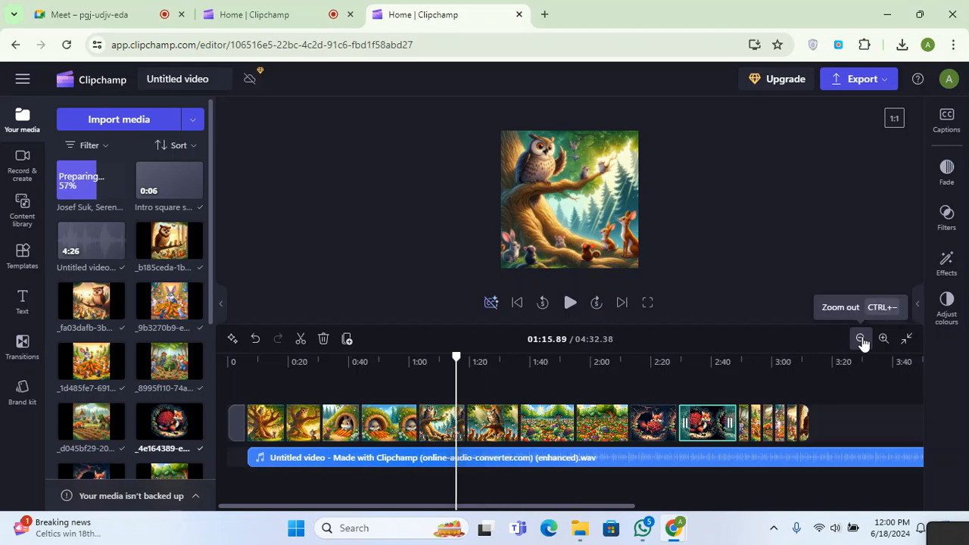
{"action": "left_click", "coordinate": [860, 339]}
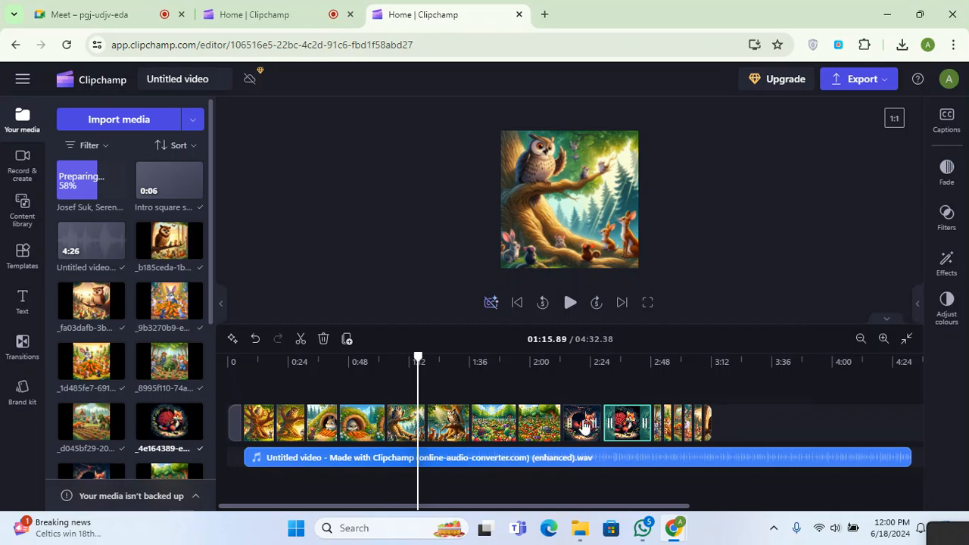
{"action": "left_click", "coordinate": [883, 339]}
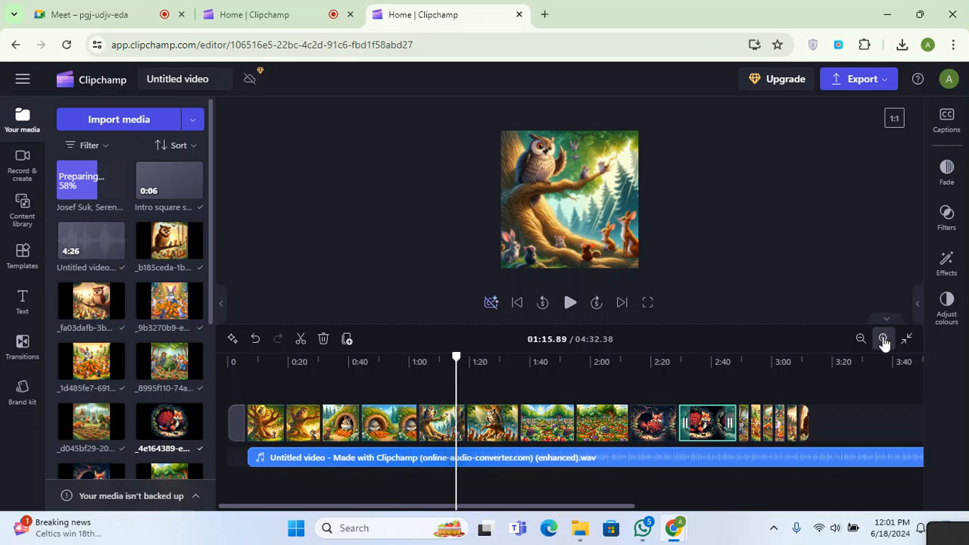
{"action": "left_click", "coordinate": [883, 339]}
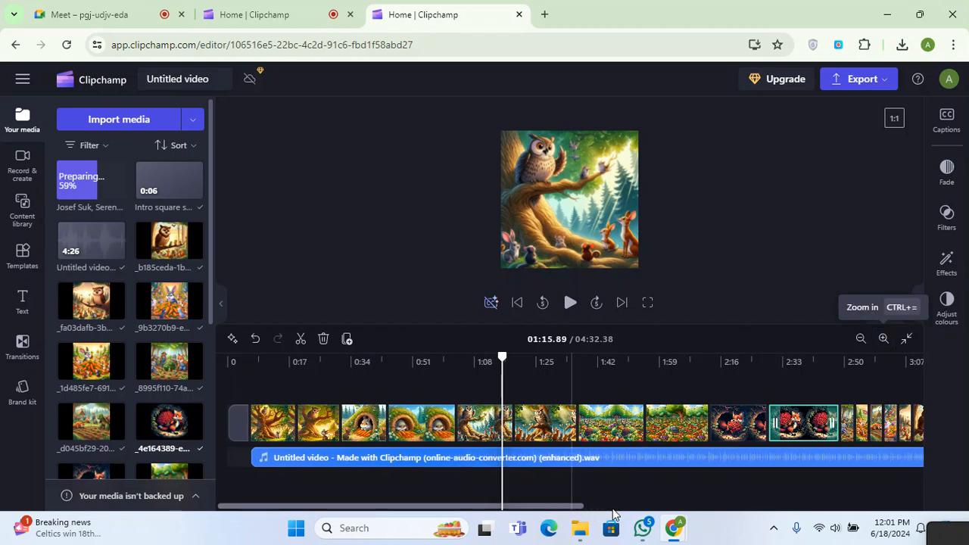
{"action": "left_click_drag", "start_coordinate": [613, 510], "coordinate": [694, 510]}
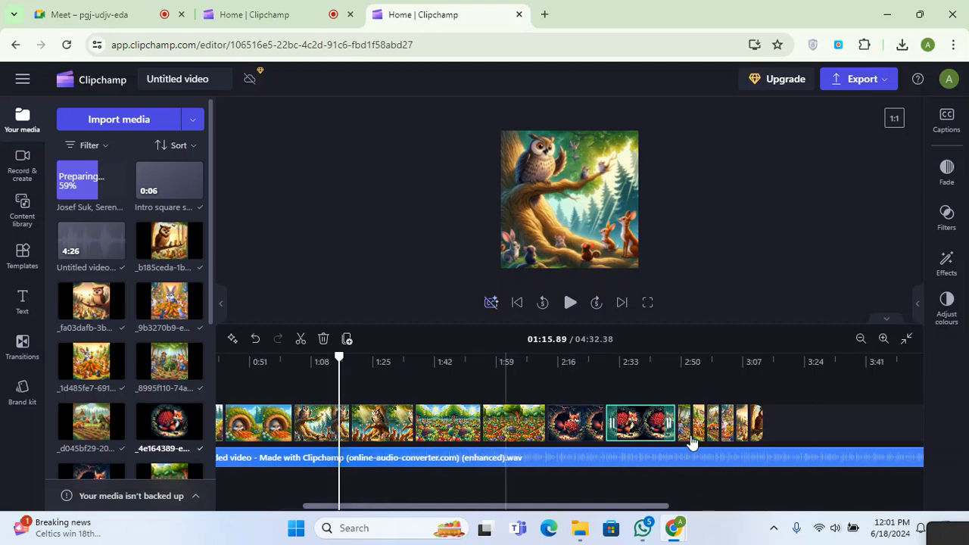
{"action": "scroll", "coordinate": [692, 444], "scroll_direction": "right", "scroll_amount": 2}
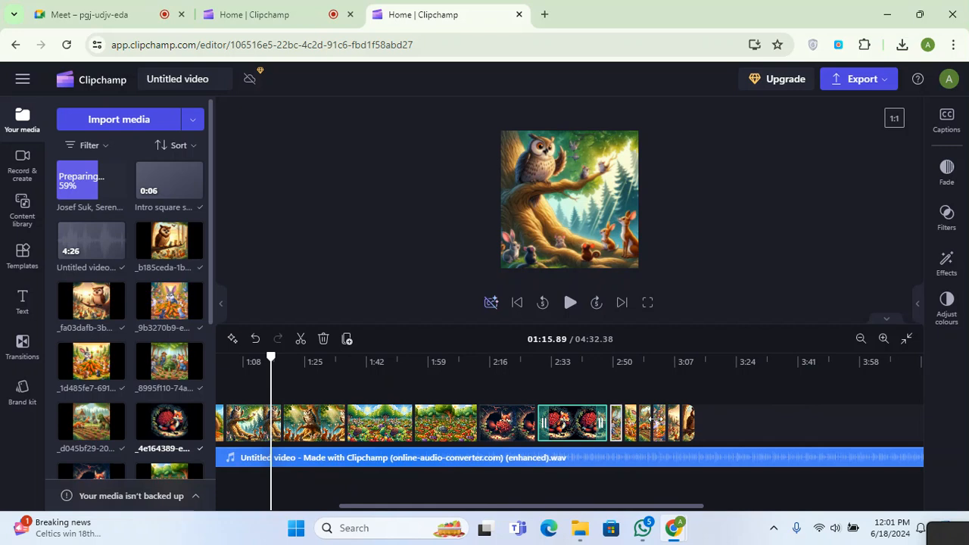
{"action": "left_click_drag", "start_coordinate": [656, 420], "coordinate": [670, 420]}
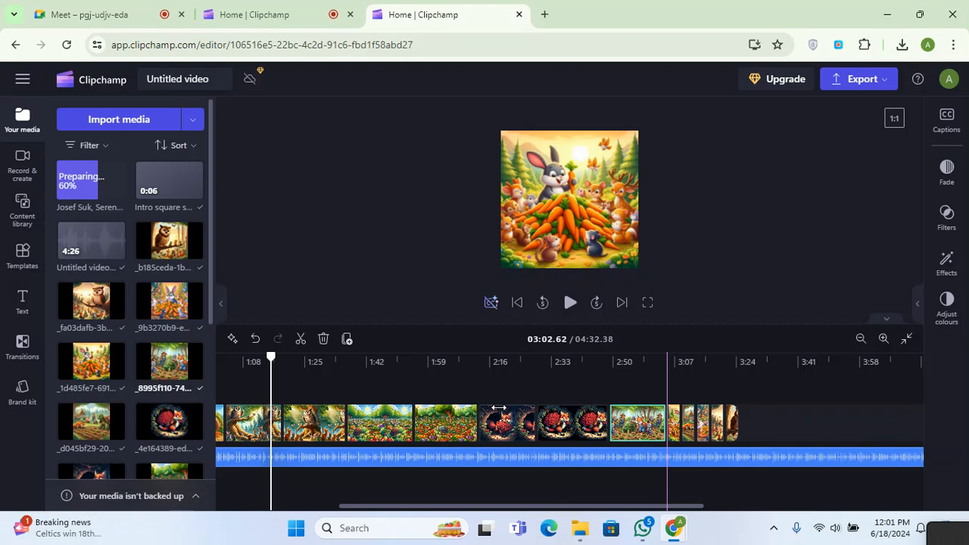
{"action": "left_click", "coordinate": [520, 433]}
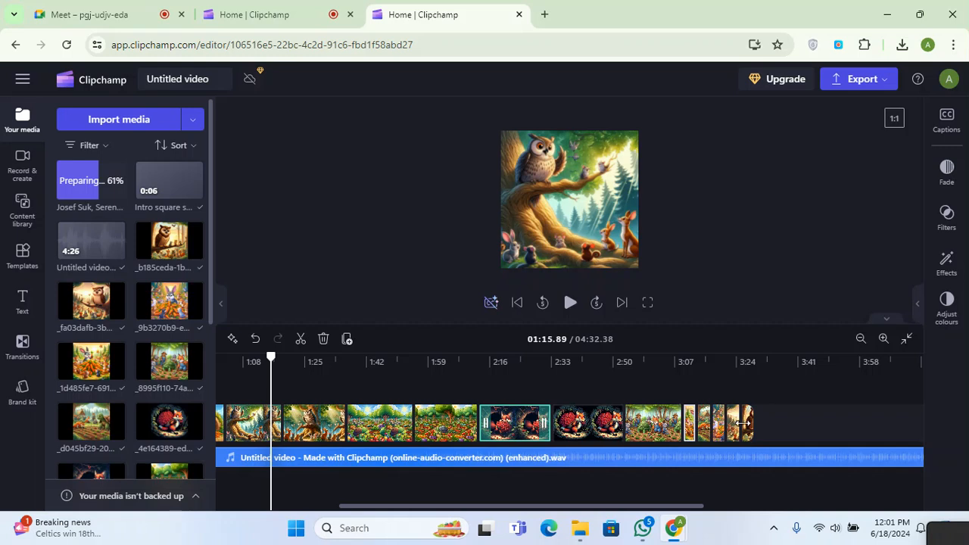
Step: Lengthen the twelfth to fourteenth image clips to about 22, 20 and 18 seconds and the last two owl clips to about 14 and 12 seconds
{"action": "left_click_drag", "start_coordinate": [742, 423], "coordinate": [763, 426]}
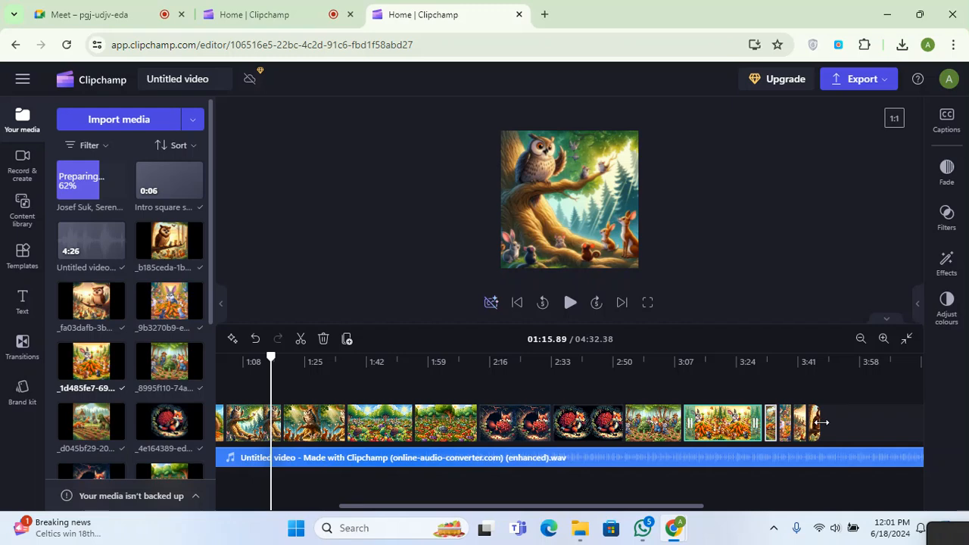
{"action": "left_click_drag", "start_coordinate": [823, 422], "coordinate": [903, 422]}
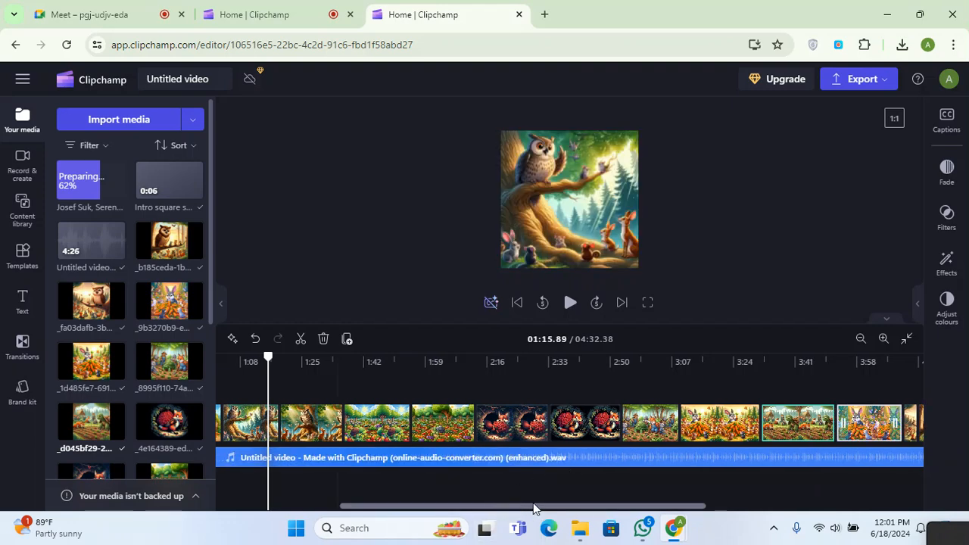
{"action": "scroll", "coordinate": [606, 509], "scroll_direction": "right", "scroll_amount": 5}
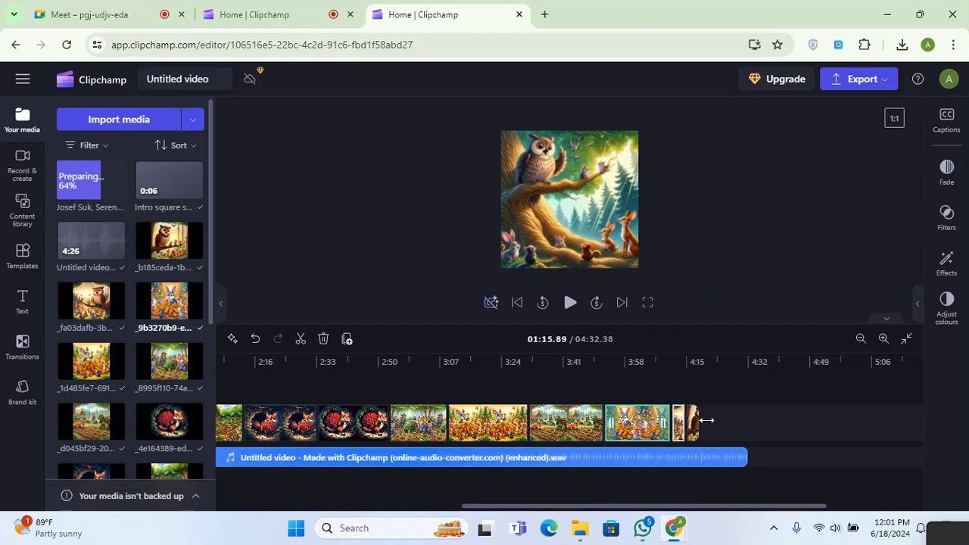
{"action": "left_click_drag", "start_coordinate": [719, 421], "coordinate": [735, 420]}
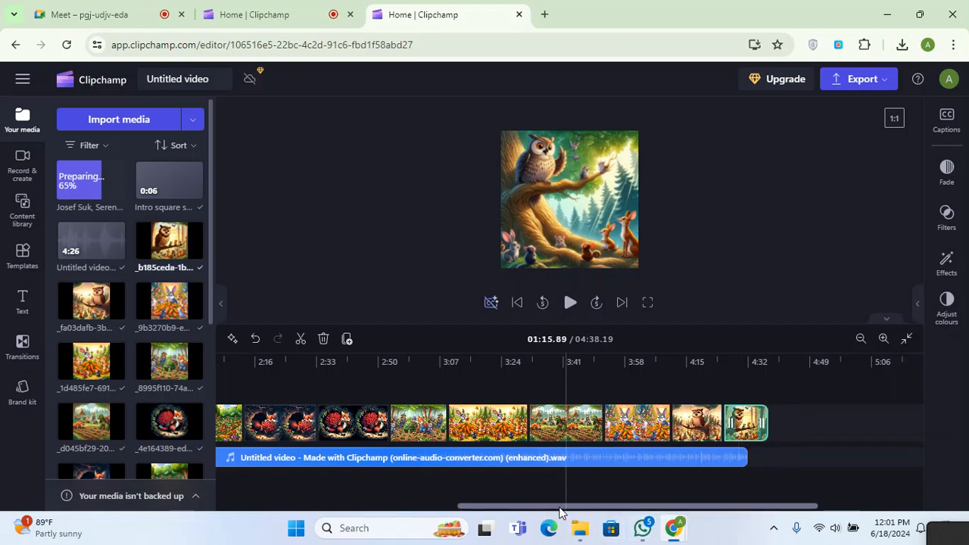
Step: Select all 17 clips on the video track, from the intro to the last owl image
{"action": "left_click_drag", "start_coordinate": [518, 508], "coordinate": [457, 507]}
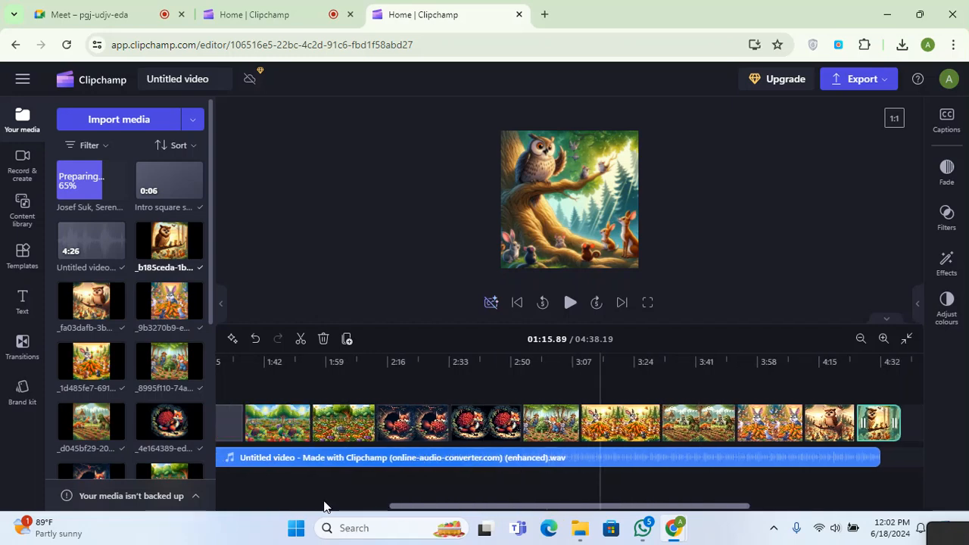
{"action": "left_click_drag", "start_coordinate": [324, 506], "coordinate": [250, 511]}
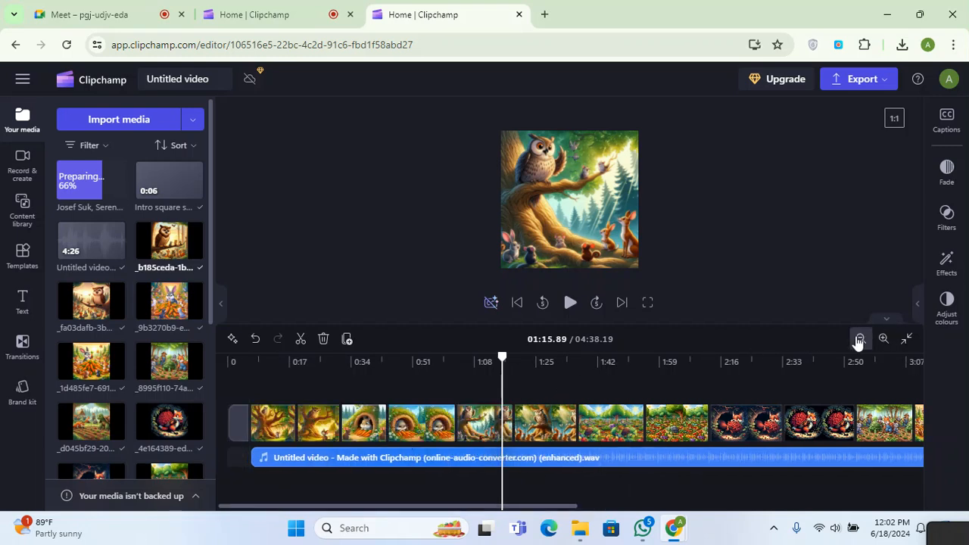
{"action": "left_click", "coordinate": [859, 340]}
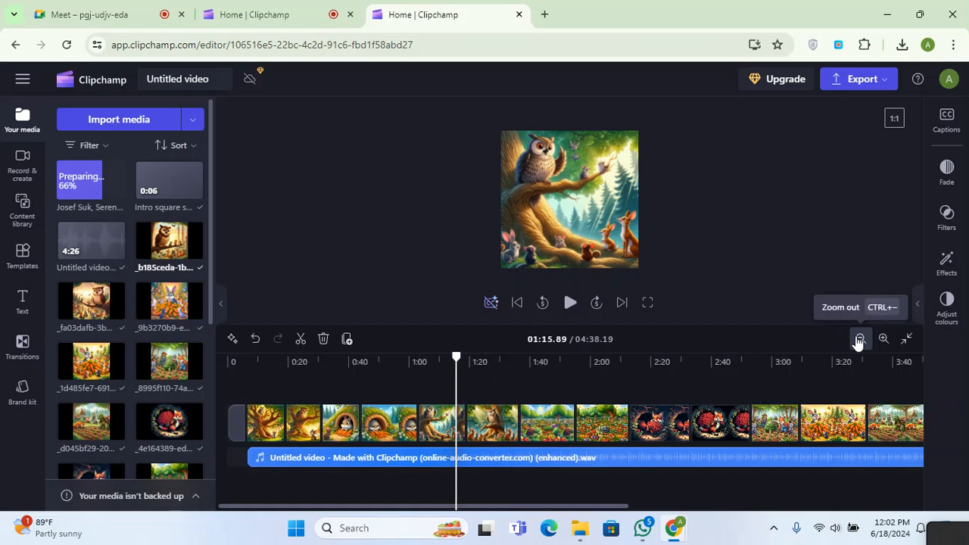
{"action": "left_click", "coordinate": [858, 340]}
{"action": "left_click", "coordinate": [860, 340]}
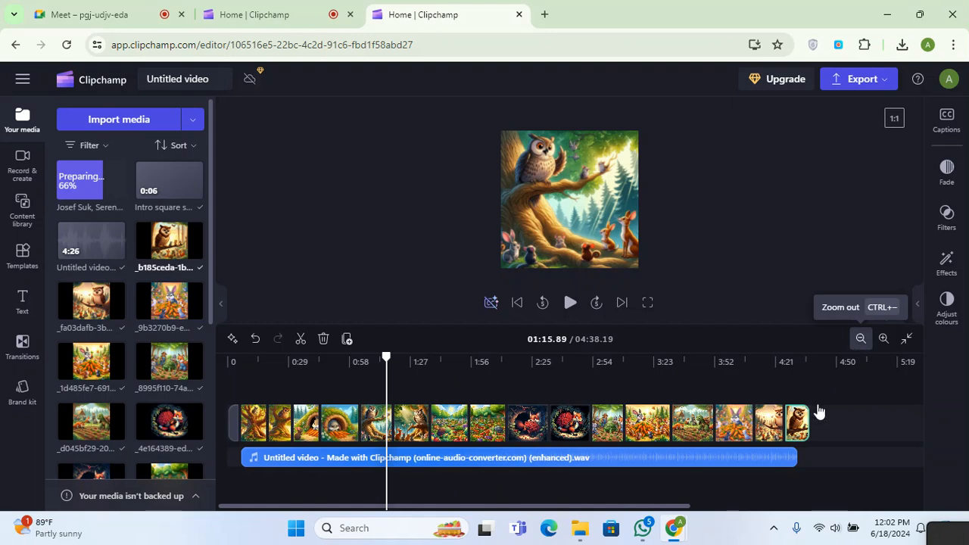
{"action": "key", "text": "ctrl+minus"}
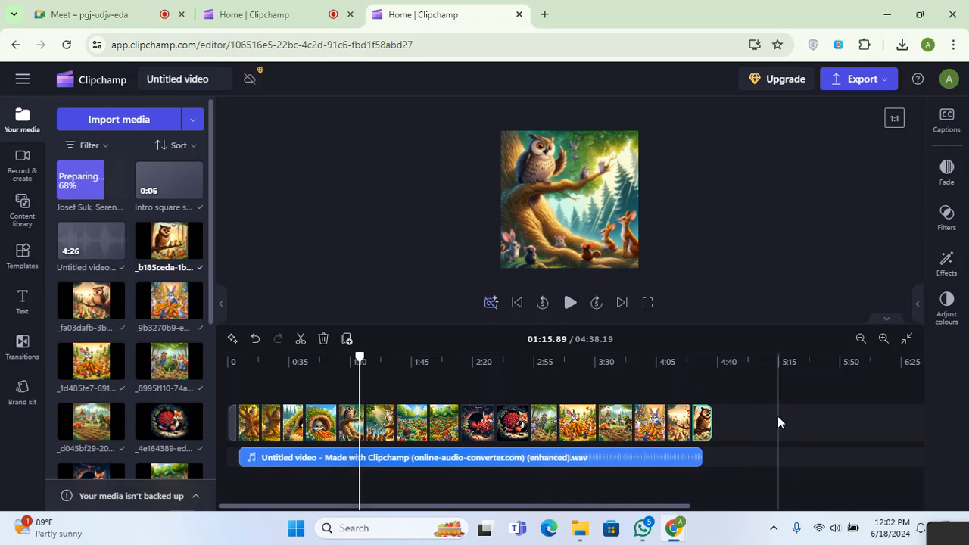
{"action": "left_click_drag", "start_coordinate": [607, 409], "coordinate": [221, 418]}
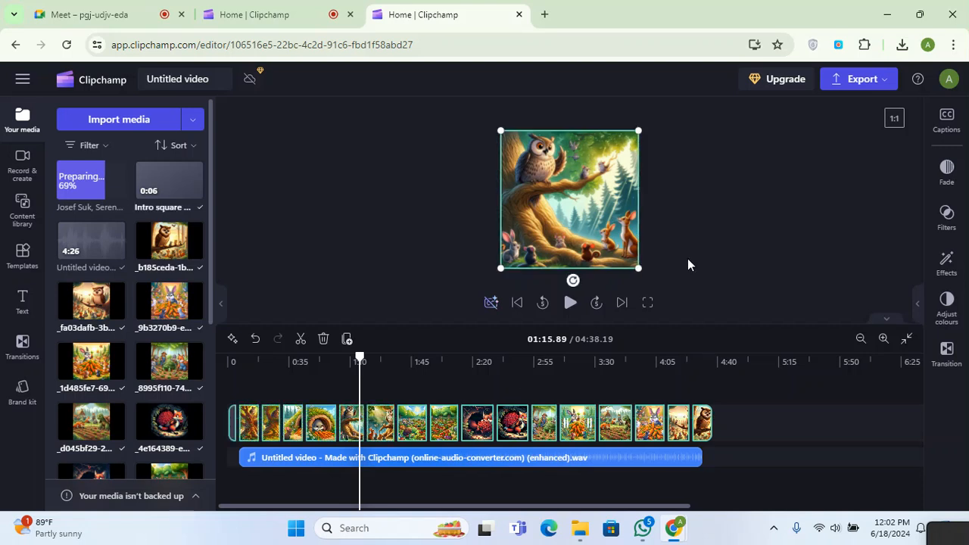
Step: Apply the Slow zoom random effect to all selected clips and play back part of the owl scenes to preview it
{"action": "left_click", "coordinate": [948, 306]}
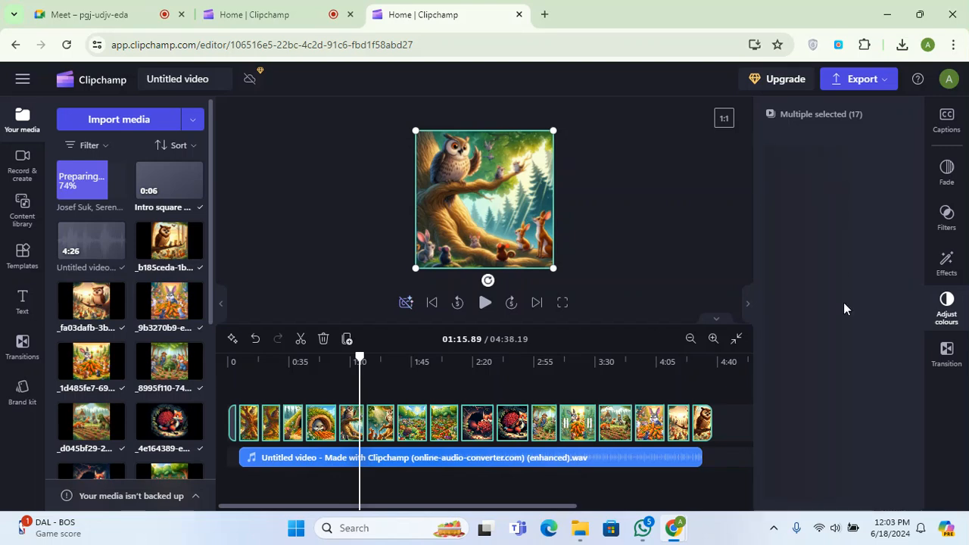
{"action": "left_click", "coordinate": [949, 264]}
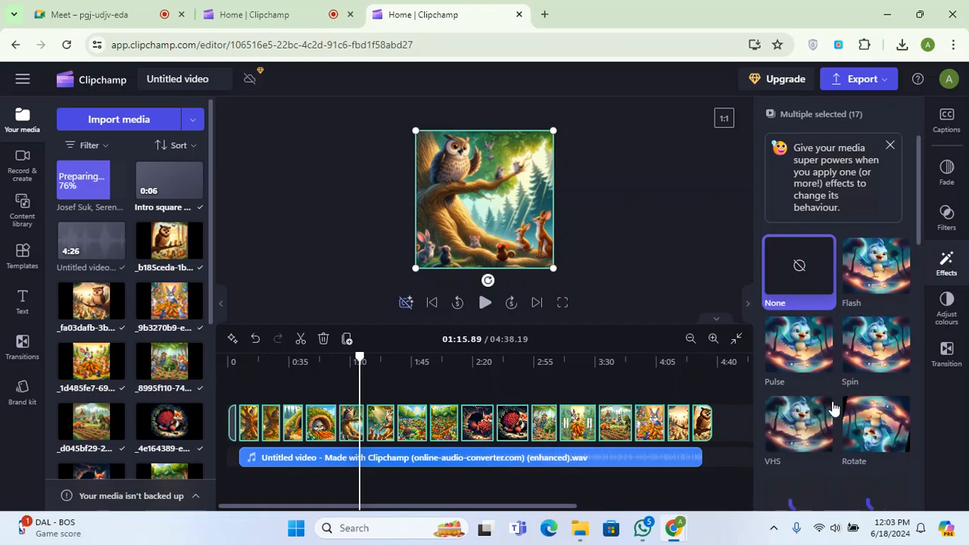
{"action": "scroll", "coordinate": [833, 405], "scroll_direction": "down", "scroll_amount": 2}
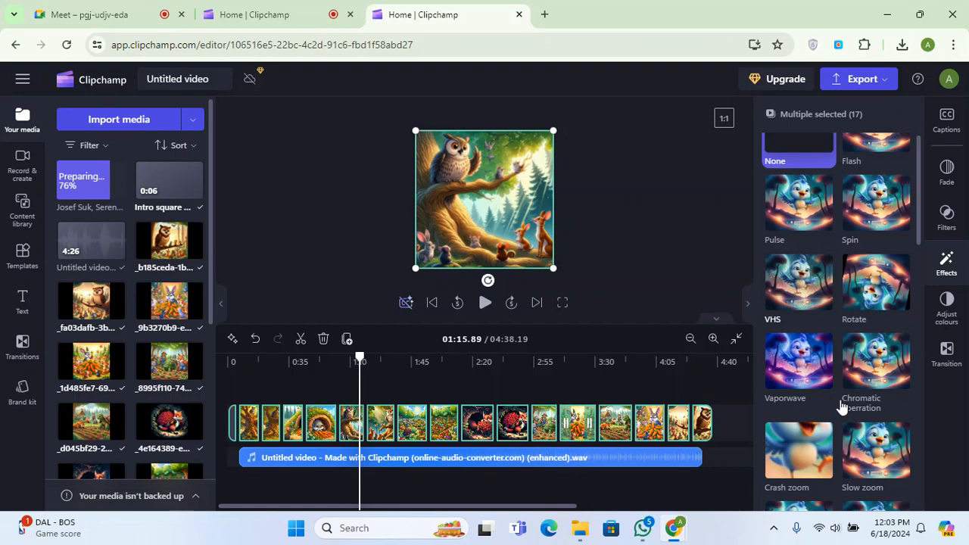
{"action": "scroll", "coordinate": [836, 408], "scroll_direction": "down", "scroll_amount": 1}
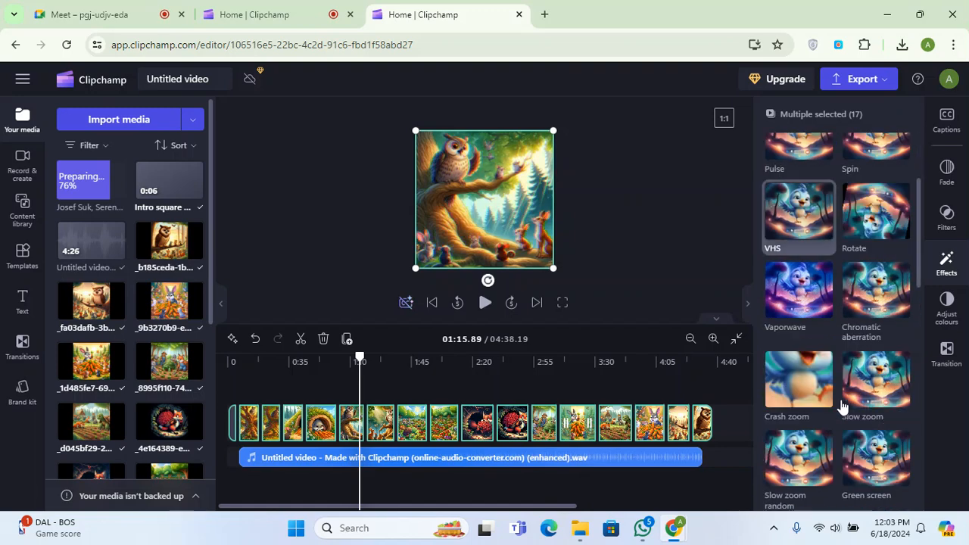
{"action": "scroll", "coordinate": [841, 407], "scroll_direction": "down", "scroll_amount": 1}
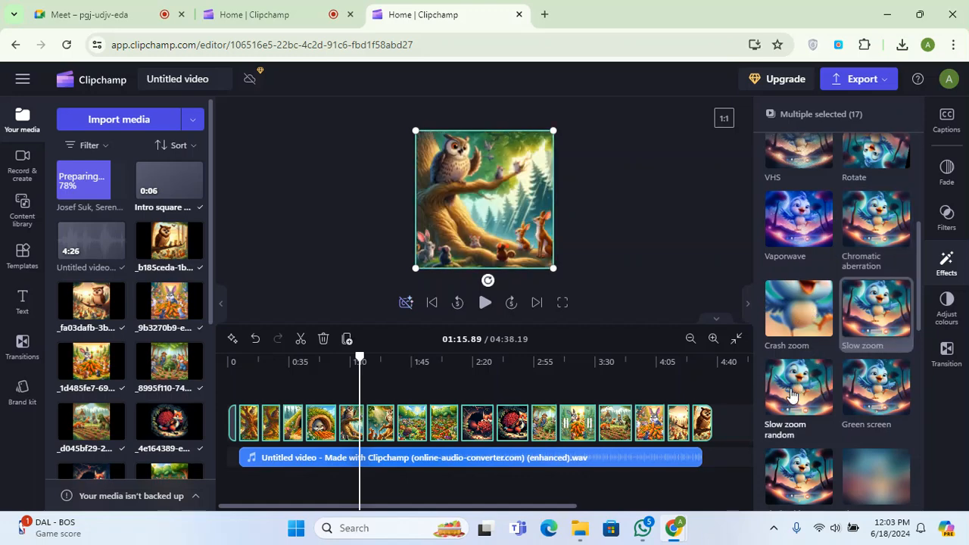
{"action": "left_click", "coordinate": [789, 393]}
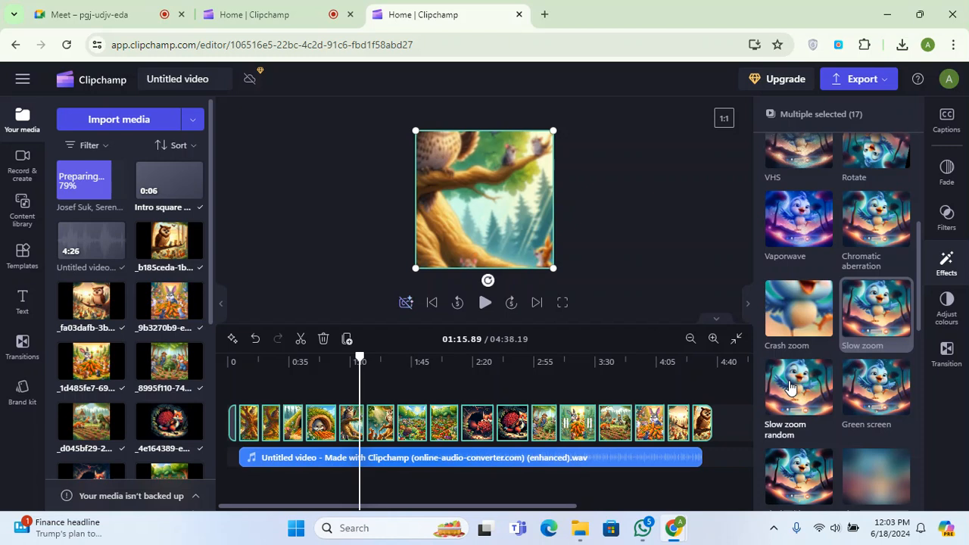
{"action": "left_click", "coordinate": [790, 387]}
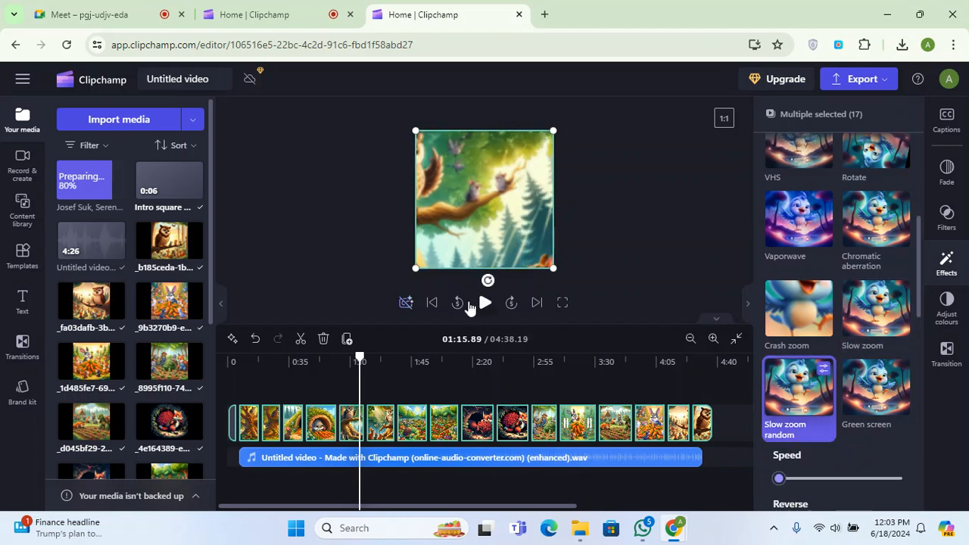
{"action": "left_click", "coordinate": [483, 303]}
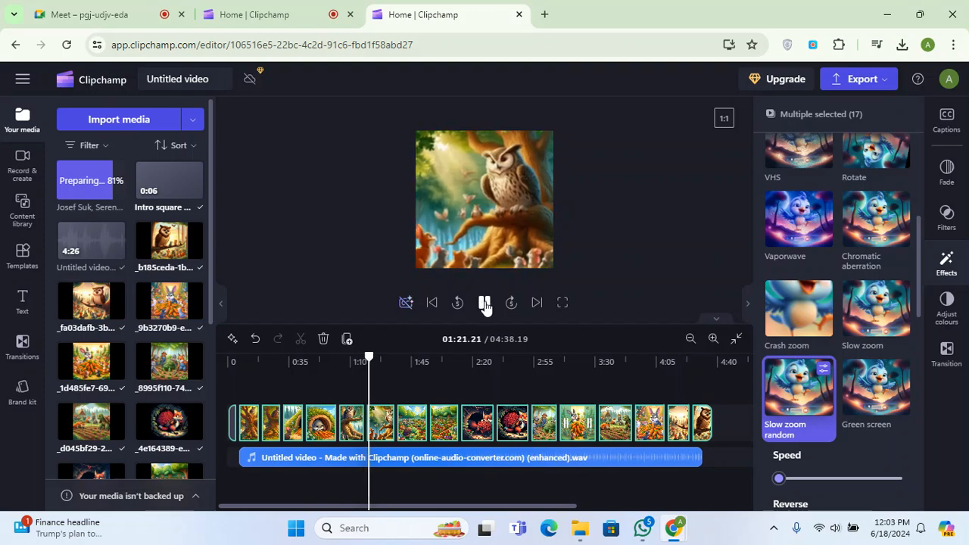
{"action": "left_click", "coordinate": [484, 303]}
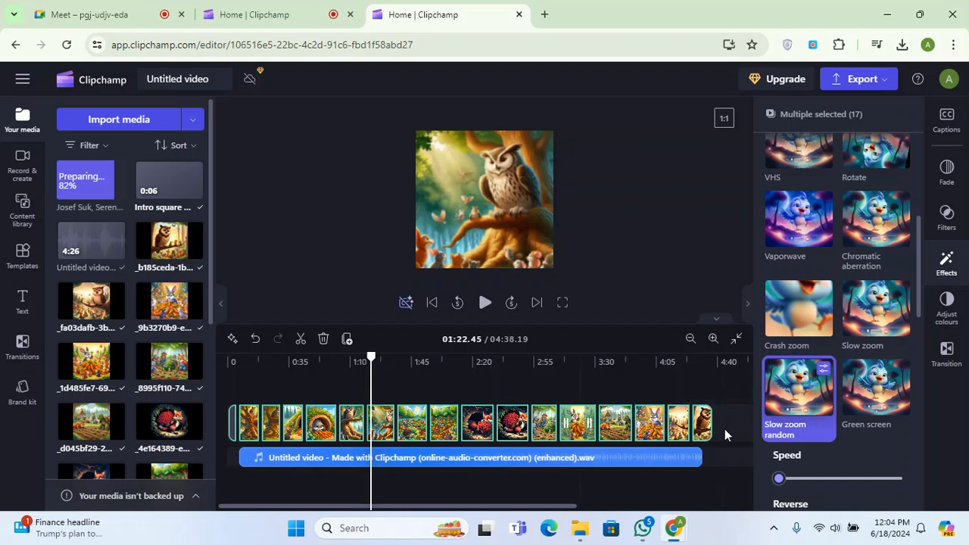
Step: Add the Morph glitch transition between all selected clips and play back the change from the owl scene to the vegetable garden
{"action": "left_click", "coordinate": [947, 356]}
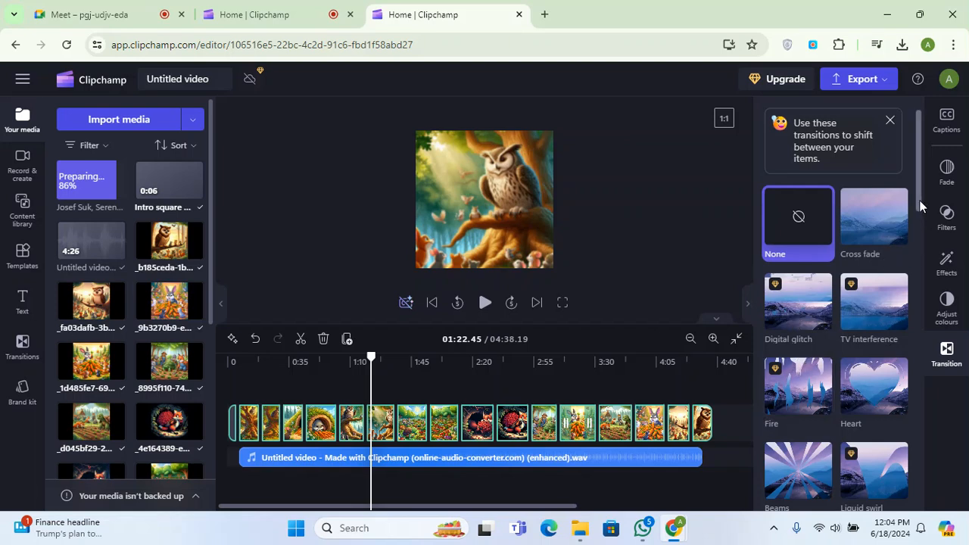
{"action": "scroll", "coordinate": [919, 200], "scroll_direction": "down", "scroll_amount": 7}
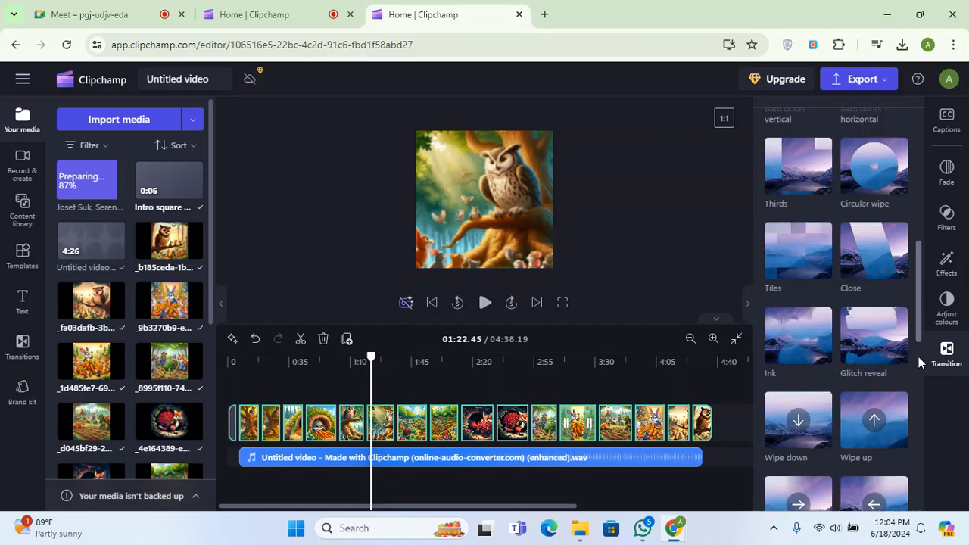
{"action": "scroll", "coordinate": [919, 349], "scroll_direction": "down", "scroll_amount": 3}
{"action": "left_click_drag", "start_coordinate": [918, 389], "coordinate": [919, 404]}
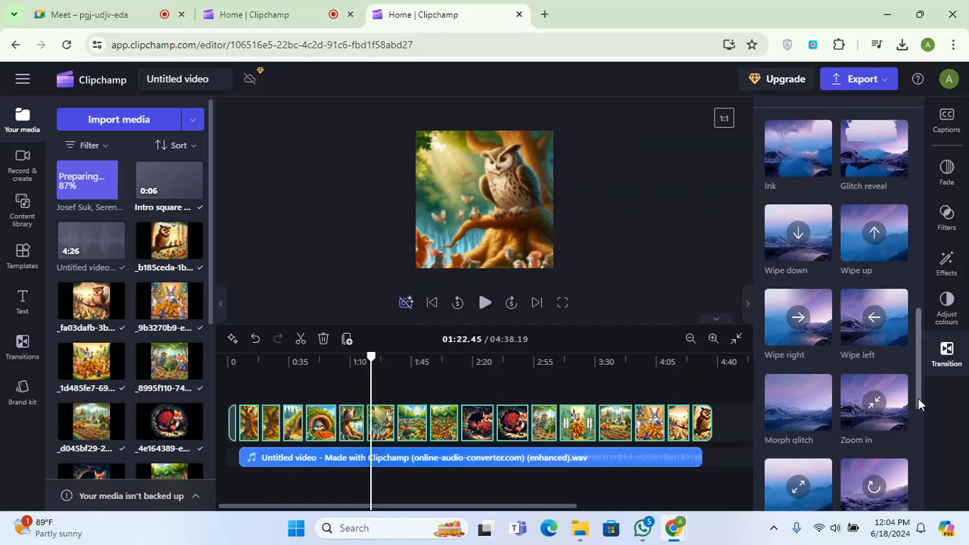
{"action": "left_click", "coordinate": [793, 416]}
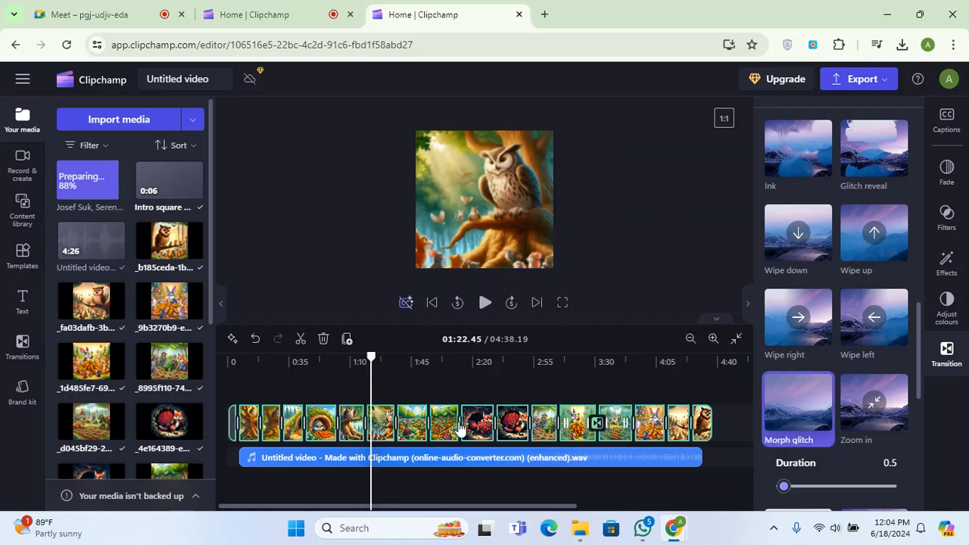
{"action": "left_click", "coordinate": [289, 431]}
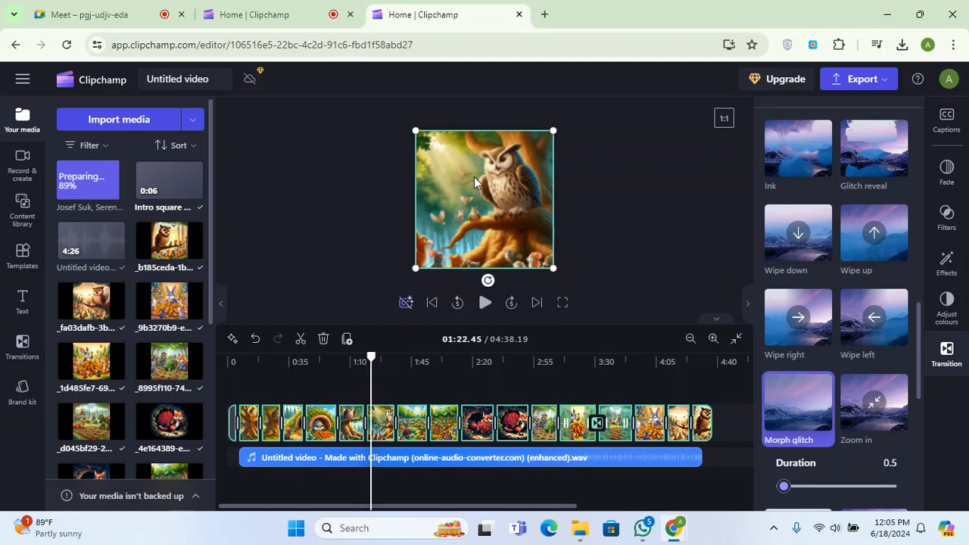
{"action": "left_click_drag", "start_coordinate": [371, 356], "coordinate": [387, 356]}
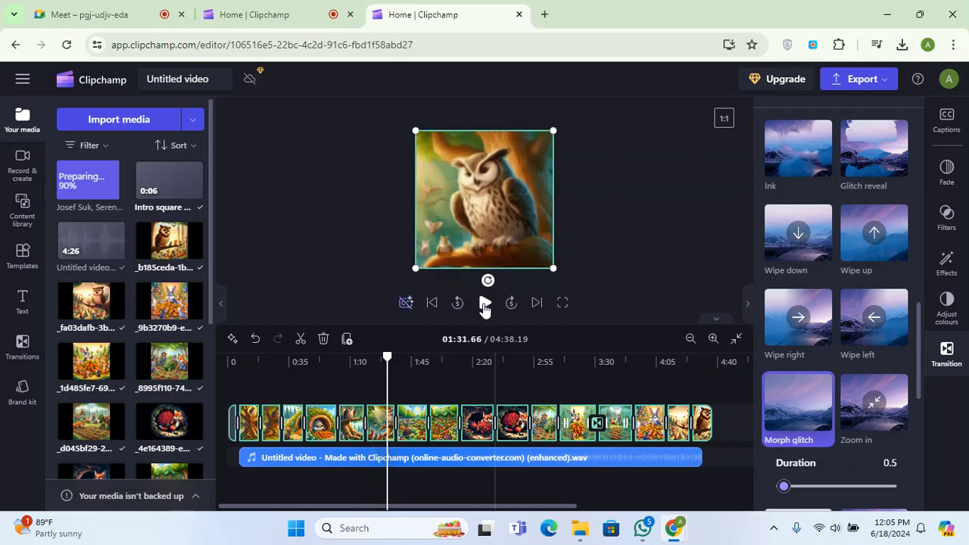
{"action": "left_click", "coordinate": [484, 303]}
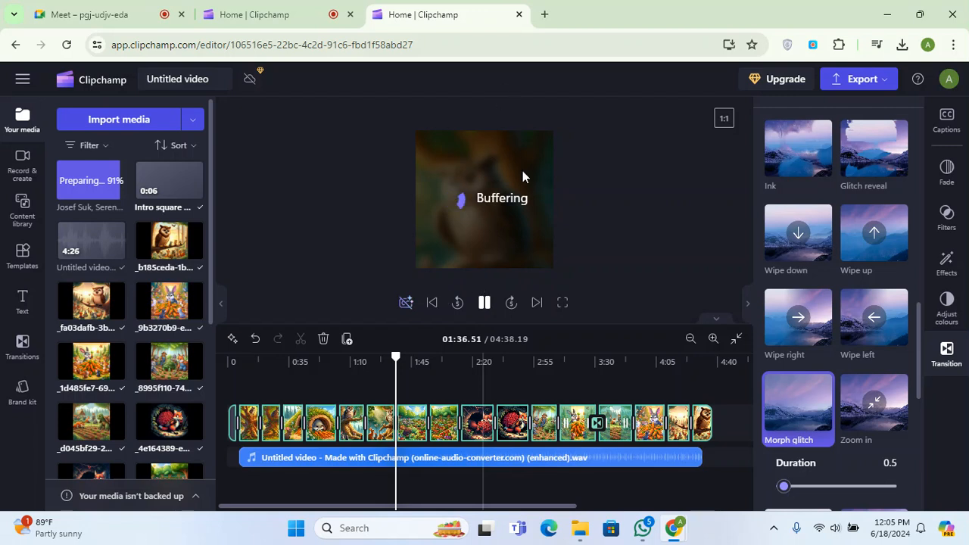
{"action": "left_click", "coordinate": [485, 303]}
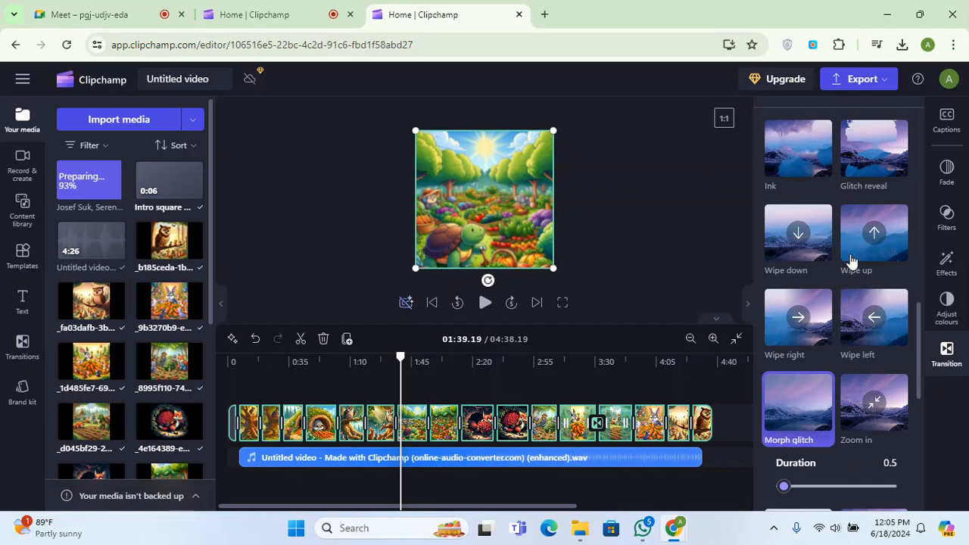
{"action": "scroll", "coordinate": [870, 265], "scroll_direction": "up", "scroll_amount": 1}
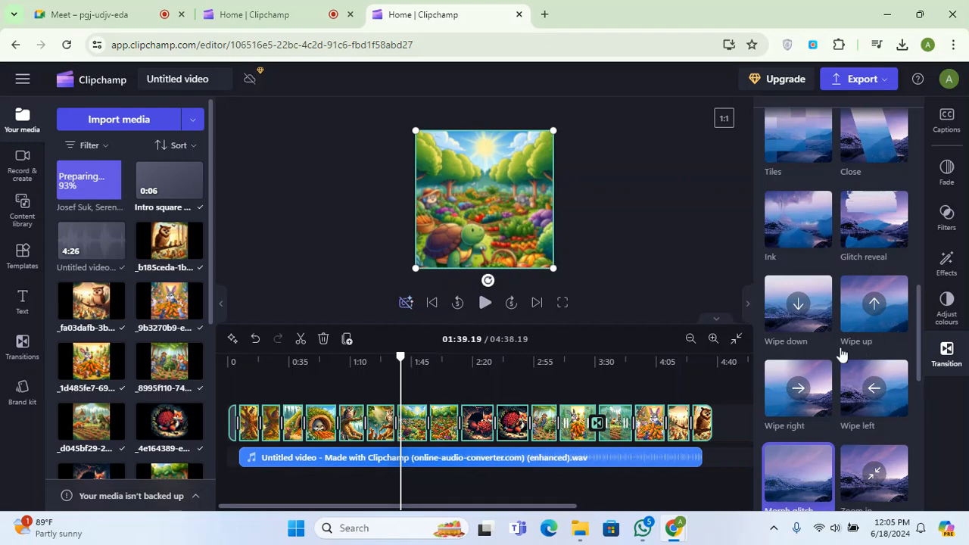
{"action": "scroll", "coordinate": [846, 367], "scroll_direction": "up", "scroll_amount": 1}
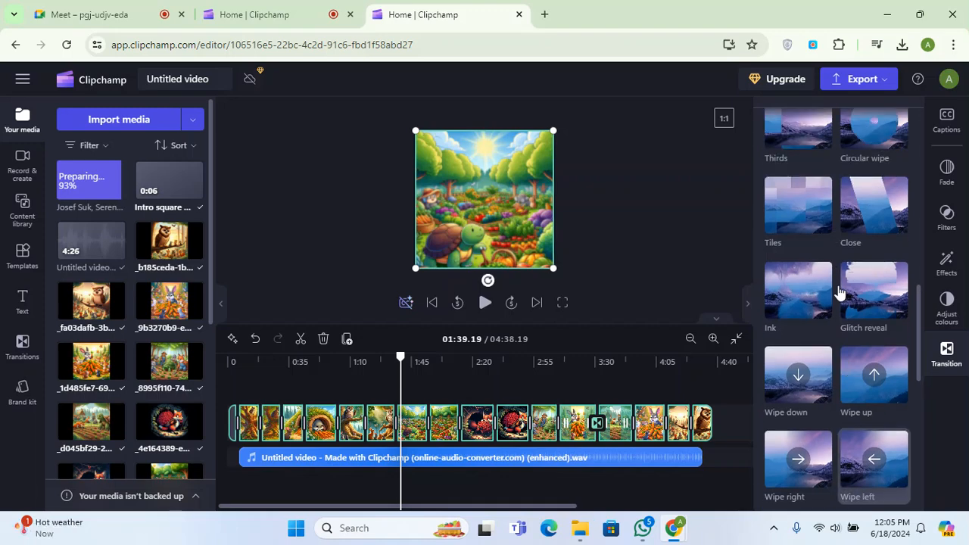
{"action": "scroll", "coordinate": [844, 333], "scroll_direction": "down", "scroll_amount": 3}
{"action": "scroll", "coordinate": [845, 324], "scroll_direction": "down", "scroll_amount": 5}
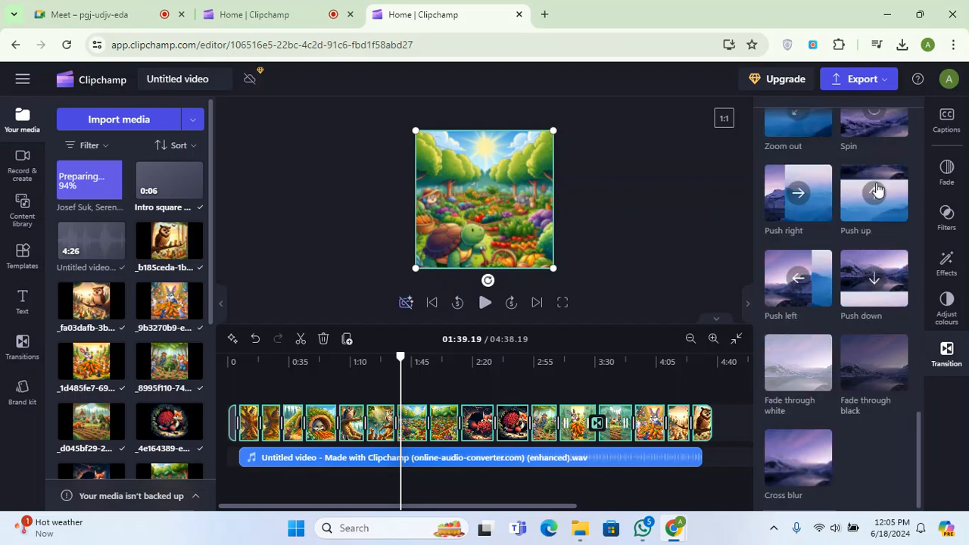
{"action": "scroll", "coordinate": [871, 207], "scroll_direction": "up", "scroll_amount": 1}
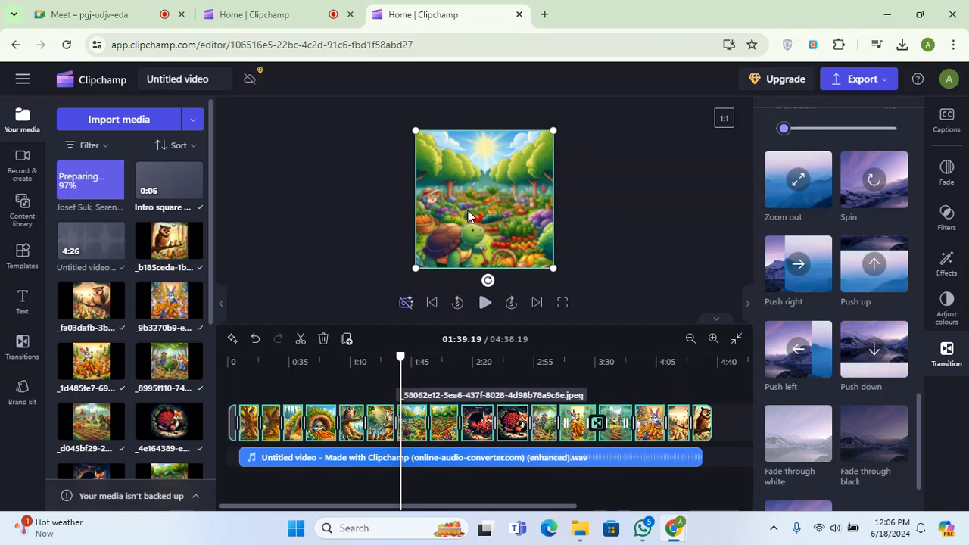
Step: Slightly raise the exposure, contrast and saturation of all selected clips
{"action": "left_click", "coordinate": [947, 305]}
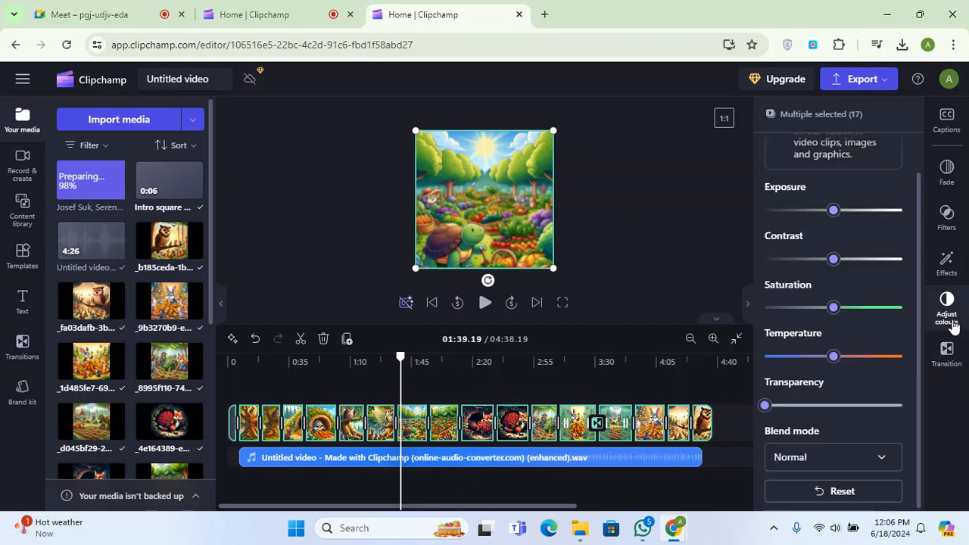
{"action": "left_click", "coordinate": [845, 212]}
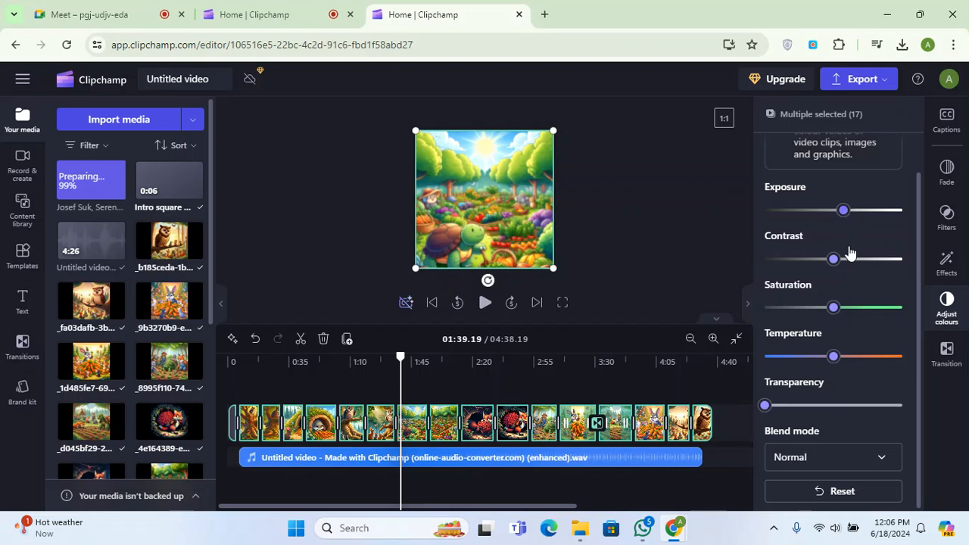
{"action": "left_click", "coordinate": [845, 259]}
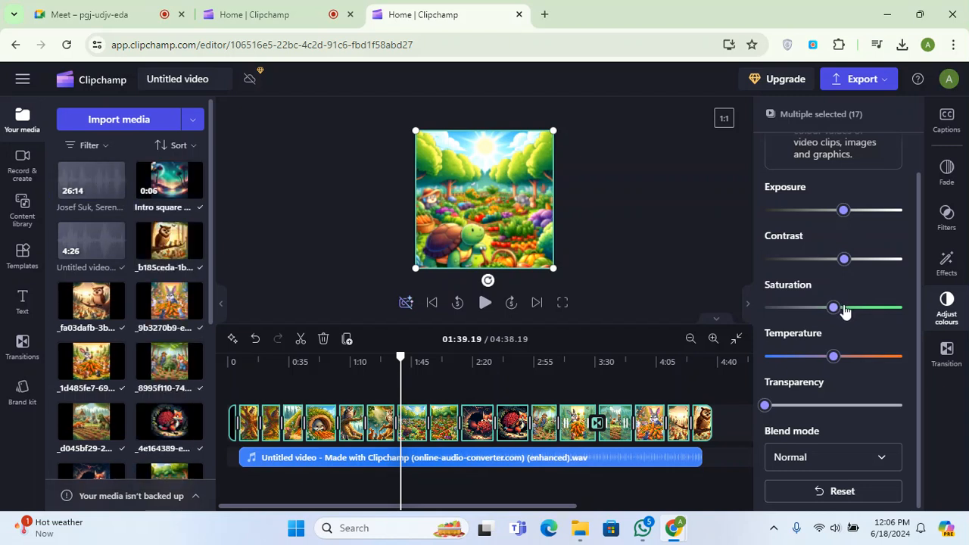
{"action": "left_click", "coordinate": [845, 308]}
Step: Place the Josef Suk Serenade music on a new track below the narration and move the playhead to about 9:21 within it
{"action": "mouse_move", "coordinate": [78, 183]}
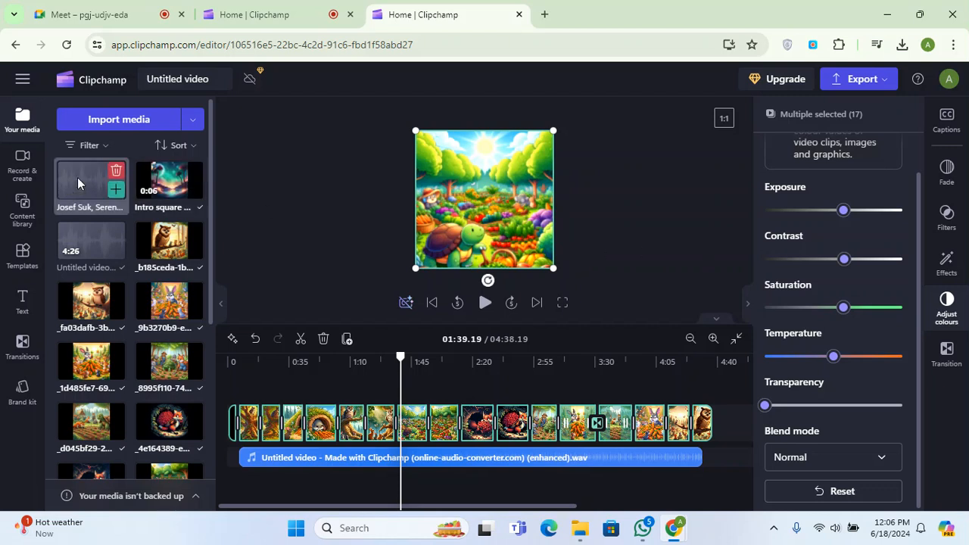
{"action": "left_click_drag", "start_coordinate": [89, 188], "coordinate": [279, 471]}
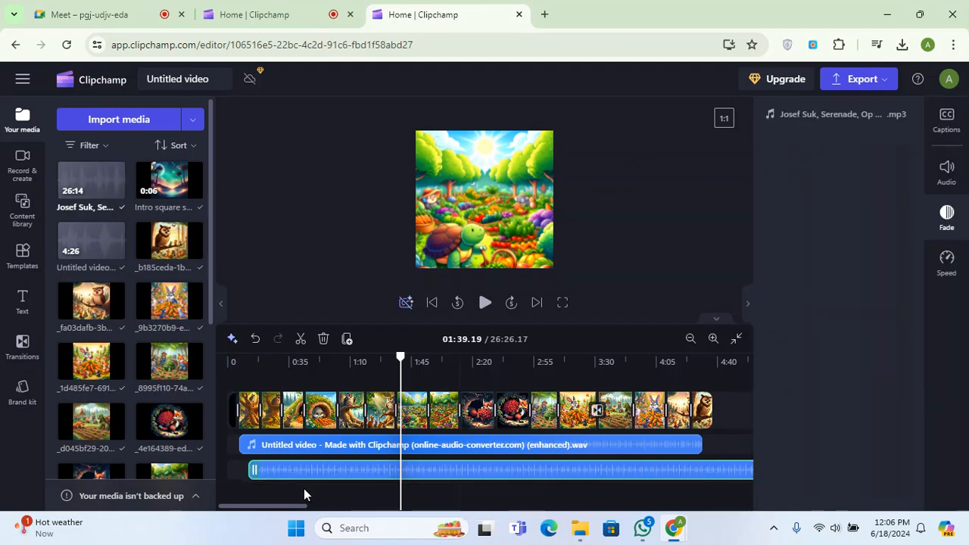
{"action": "scroll", "coordinate": [303, 493], "scroll_direction": "right", "scroll_amount": 2}
{"action": "scroll", "coordinate": [325, 508], "scroll_direction": "right", "scroll_amount": 6}
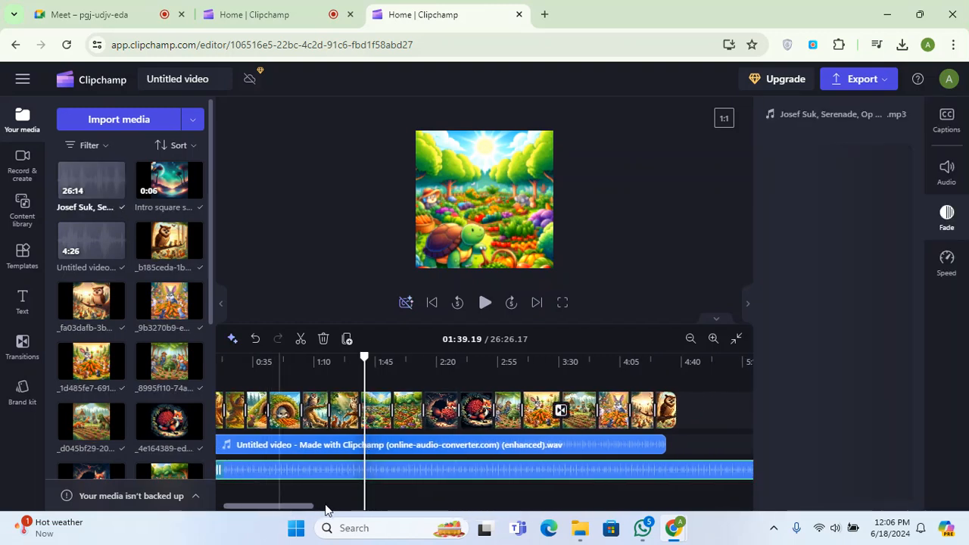
{"action": "scroll", "coordinate": [413, 514], "scroll_direction": "right", "scroll_amount": 18}
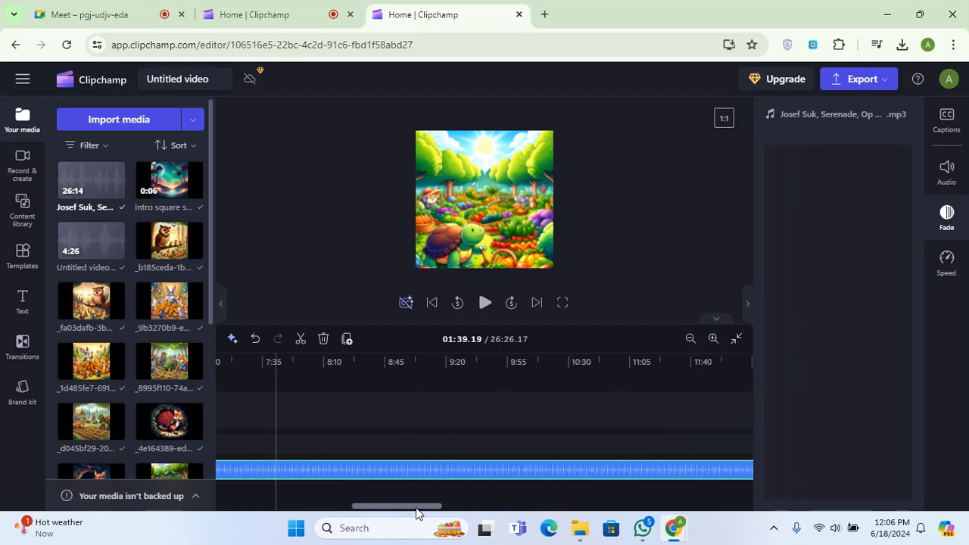
{"action": "left_click", "coordinate": [405, 371]}
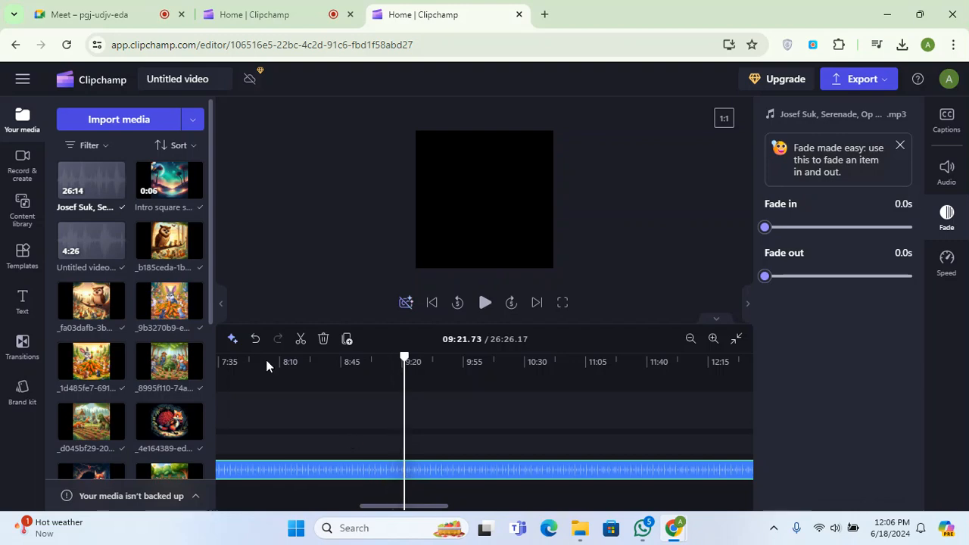
Step: Cut off the Josef Suk music before the playhead and move the remaining part to start together with the narration
{"action": "left_click", "coordinate": [301, 341]}
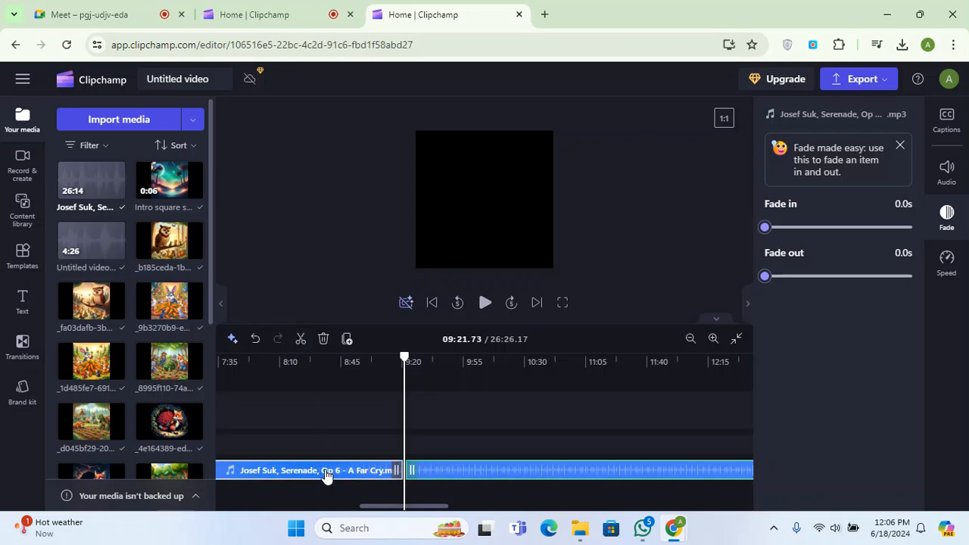
{"action": "left_click", "coordinate": [324, 340]}
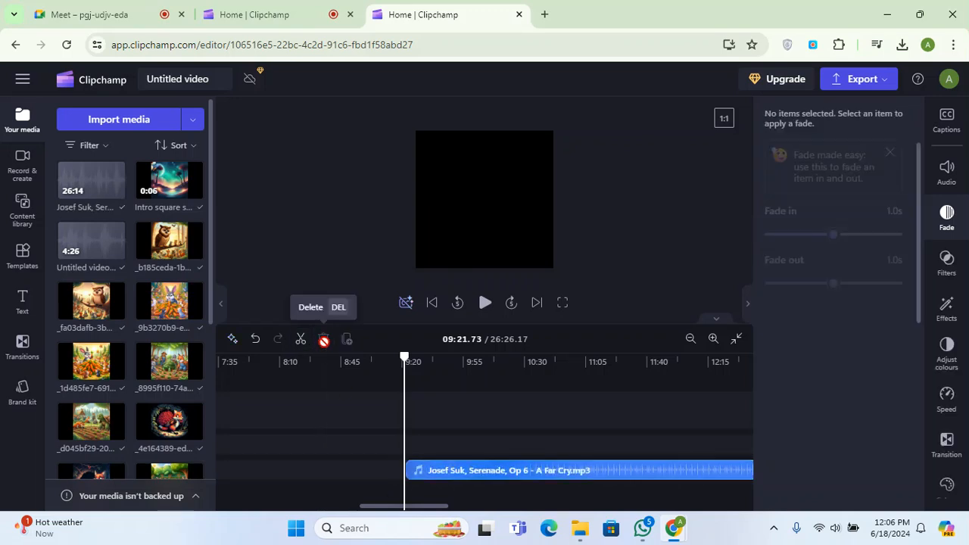
{"action": "left_click", "coordinate": [455, 478]}
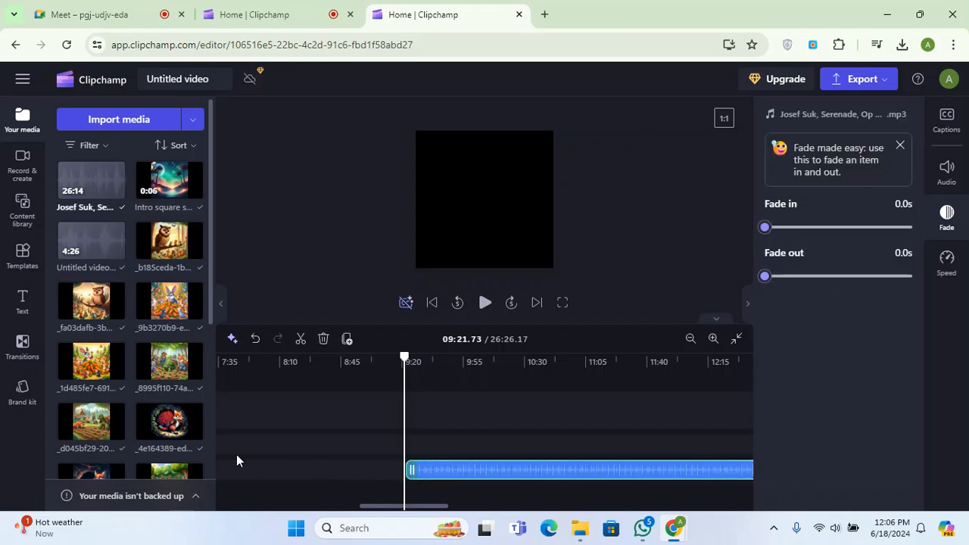
{"action": "left_click_drag", "start_coordinate": [220, 456], "coordinate": [247, 473]}
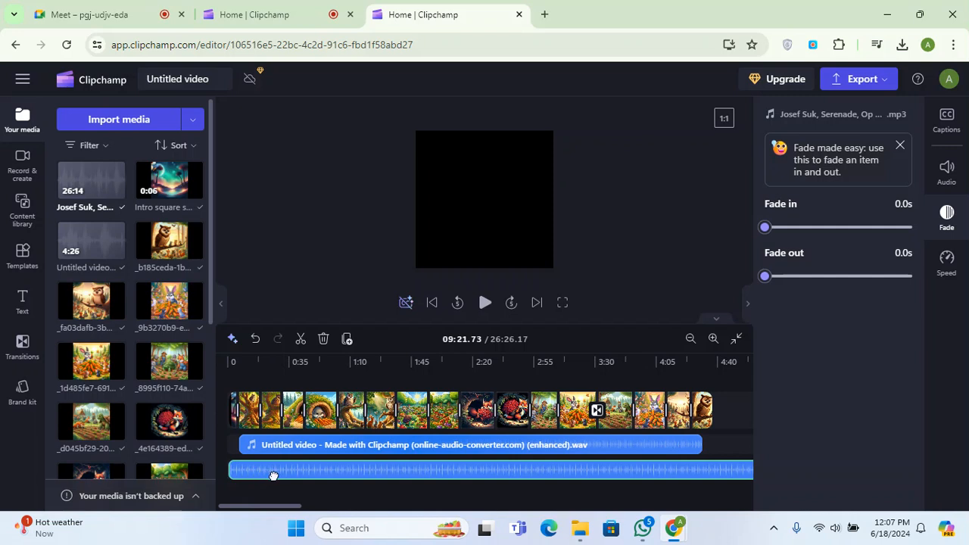
{"action": "left_click_drag", "start_coordinate": [282, 474], "coordinate": [288, 474]}
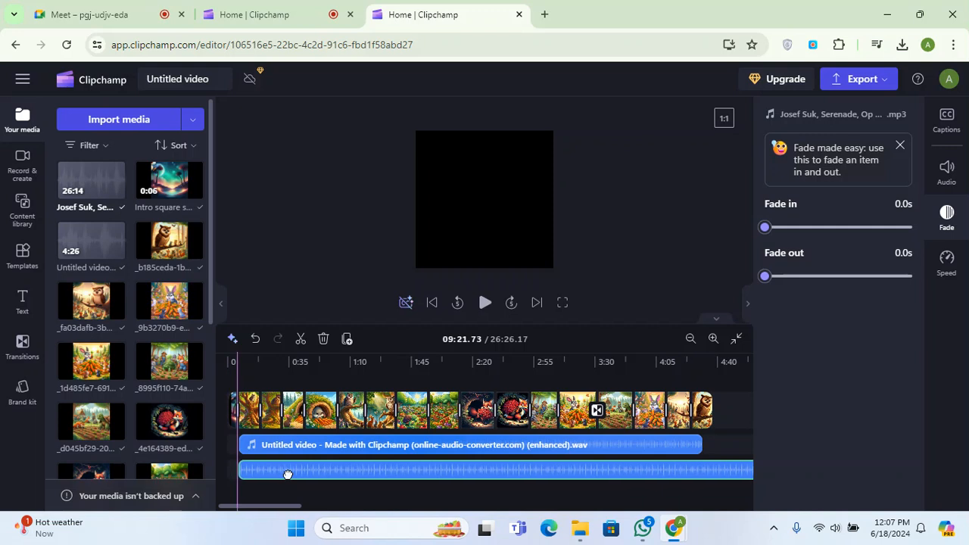
{"action": "left_click_drag", "start_coordinate": [288, 474], "coordinate": [288, 476]}
Step: Split the music at the end of the last owl clip, about 4:38, and delete the excess after it
{"action": "left_click", "coordinate": [715, 378]}
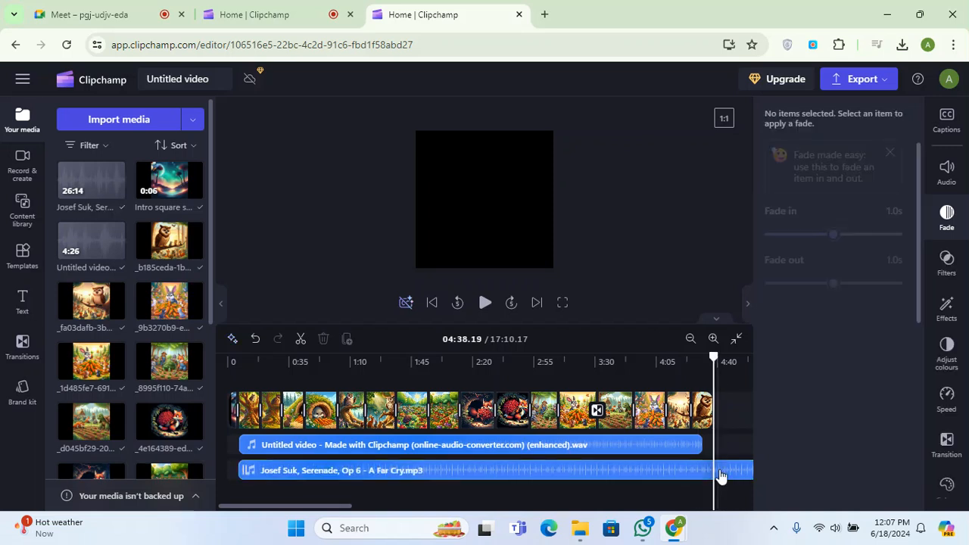
{"action": "left_click", "coordinate": [720, 476]}
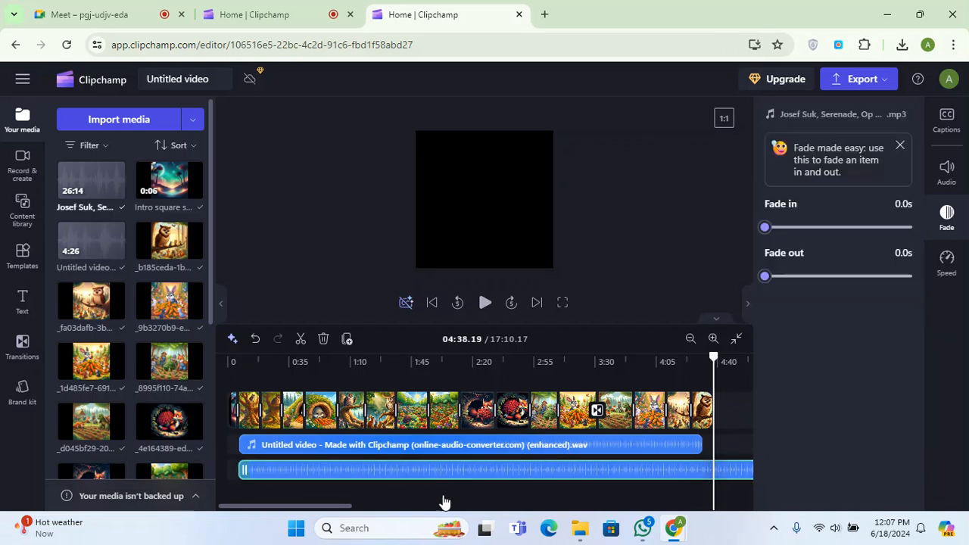
{"action": "left_click_drag", "start_coordinate": [347, 511], "coordinate": [314, 515]}
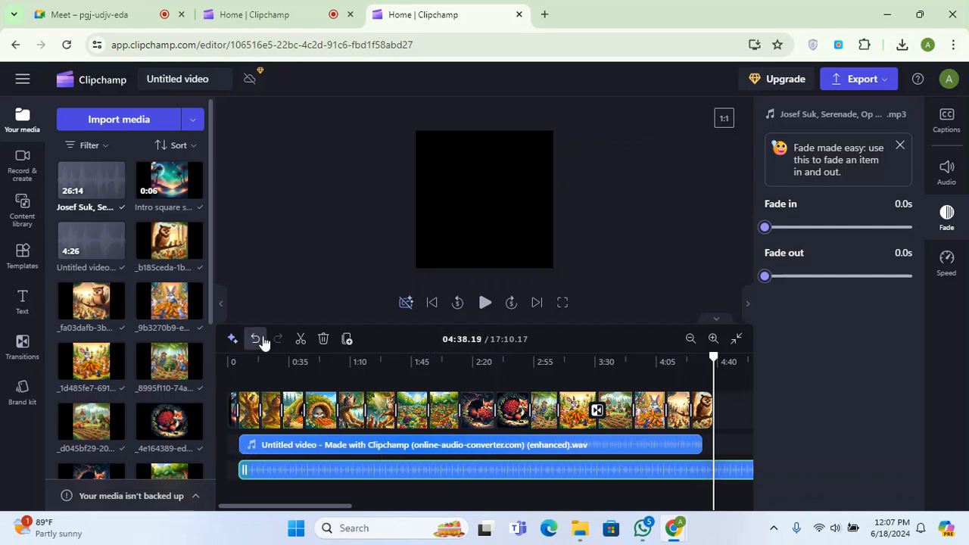
{"action": "left_click", "coordinate": [300, 340]}
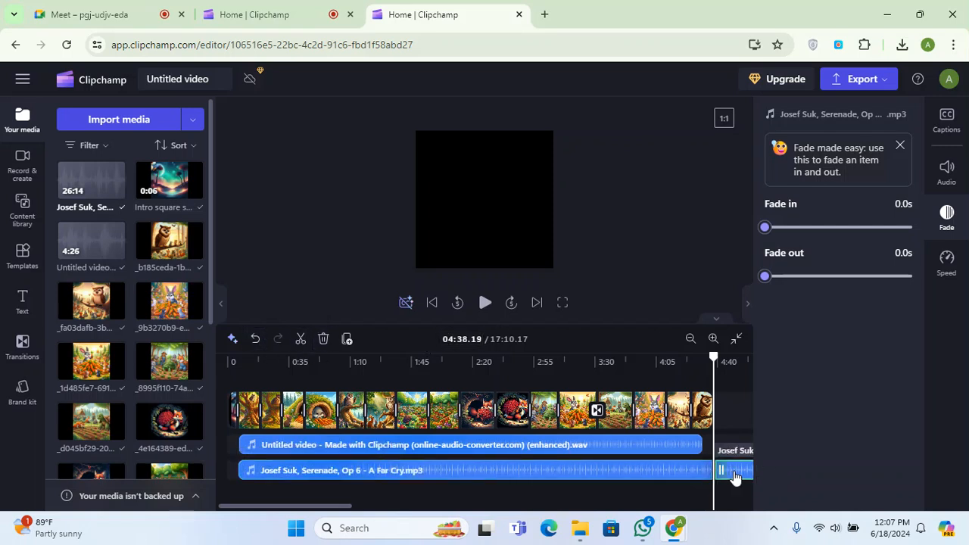
{"action": "left_click", "coordinate": [324, 339]}
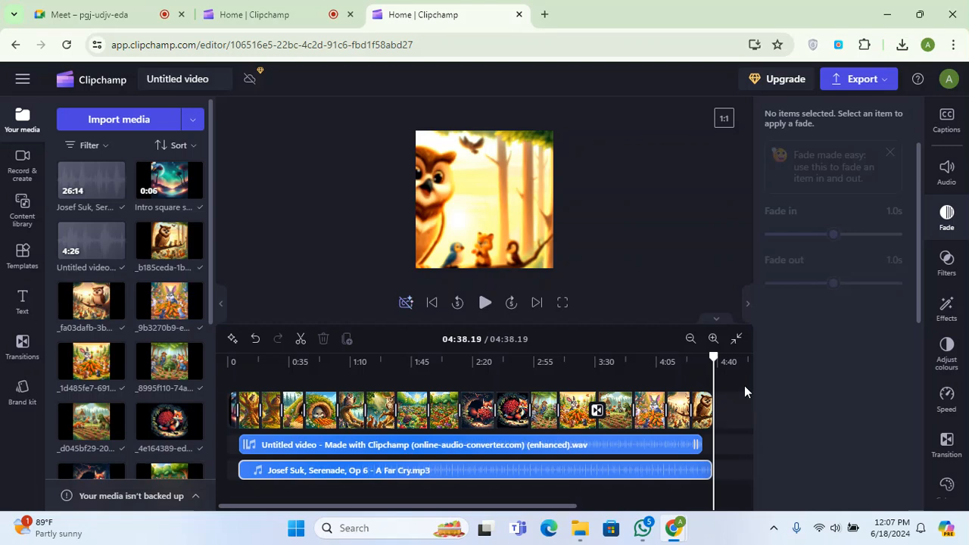
Step: Move the playhead to about 1:07 and raise the narration audio's volume to 200%
{"action": "left_click_drag", "start_coordinate": [712, 356], "coordinate": [434, 356]}
{"action": "left_click_drag", "start_coordinate": [351, 352], "coordinate": [387, 352]}
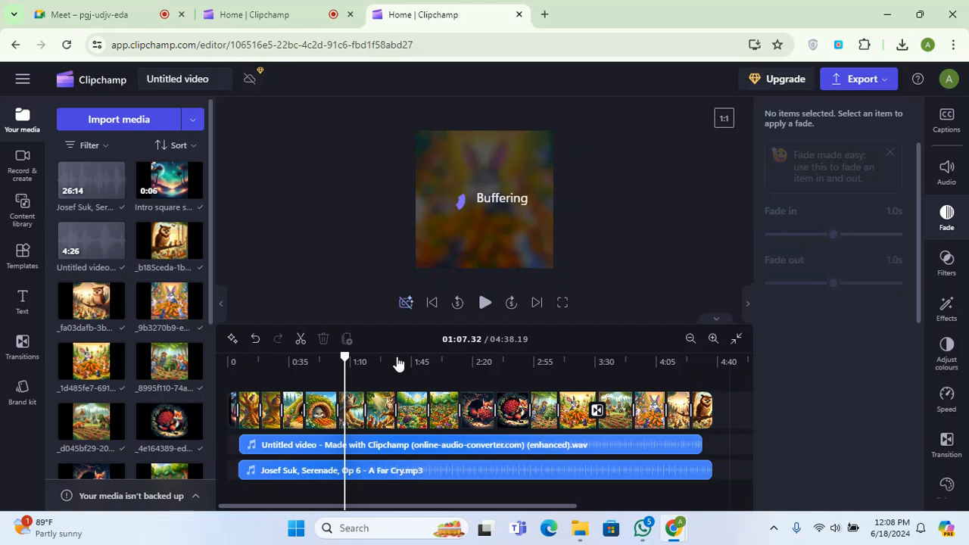
{"action": "left_click", "coordinate": [420, 450]}
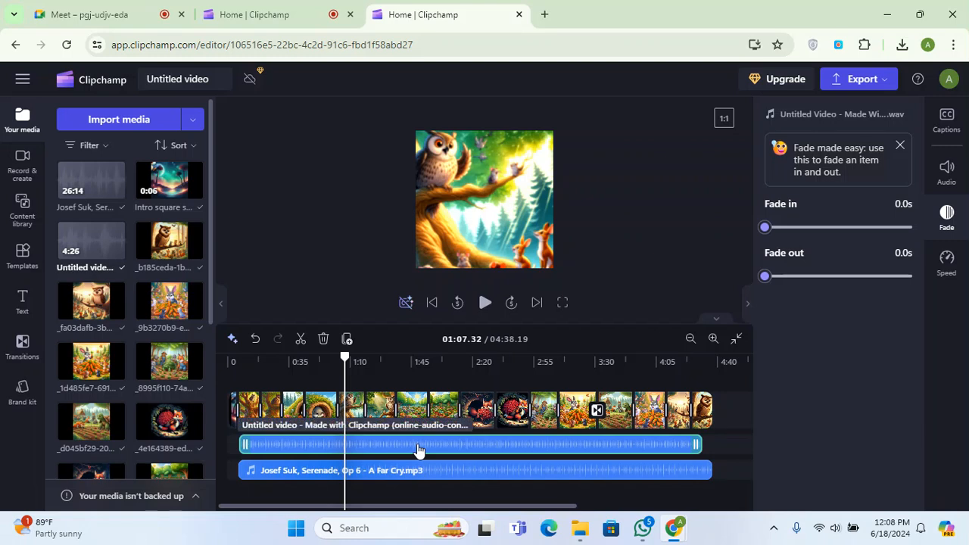
{"action": "left_click", "coordinate": [948, 170]}
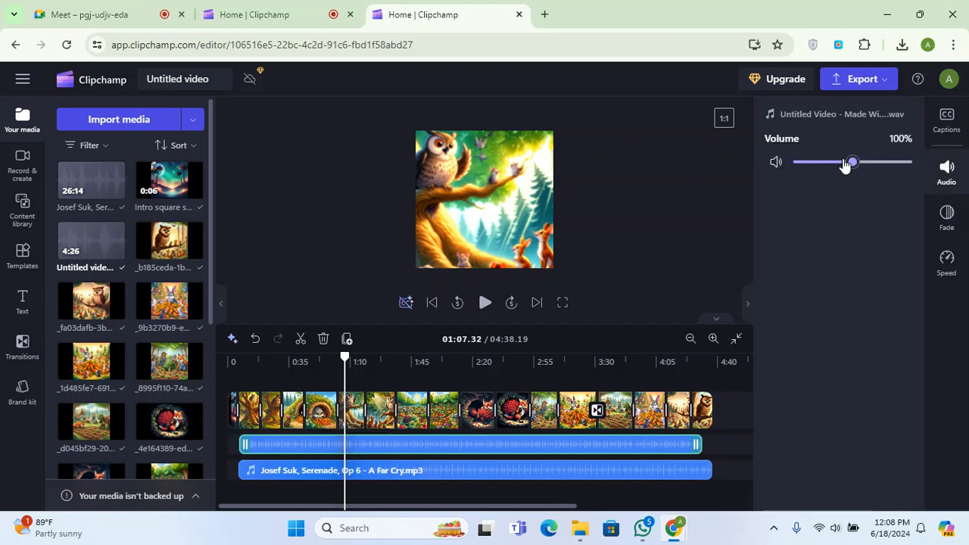
{"action": "left_click_drag", "start_coordinate": [852, 162], "coordinate": [965, 167]}
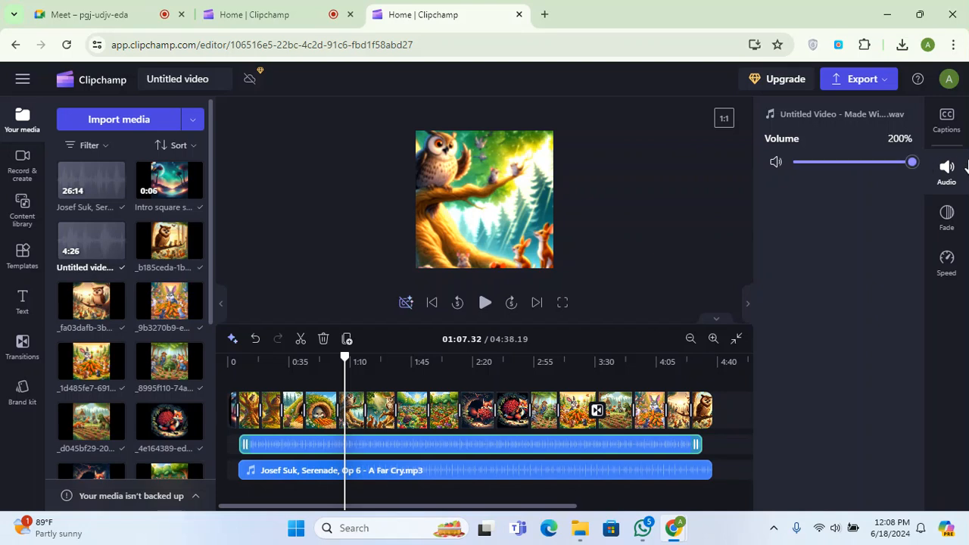
Step: Play back a moment of the narration with the music and lower the Josef Suk music's volume to 20%
{"action": "left_click", "coordinate": [417, 473]}
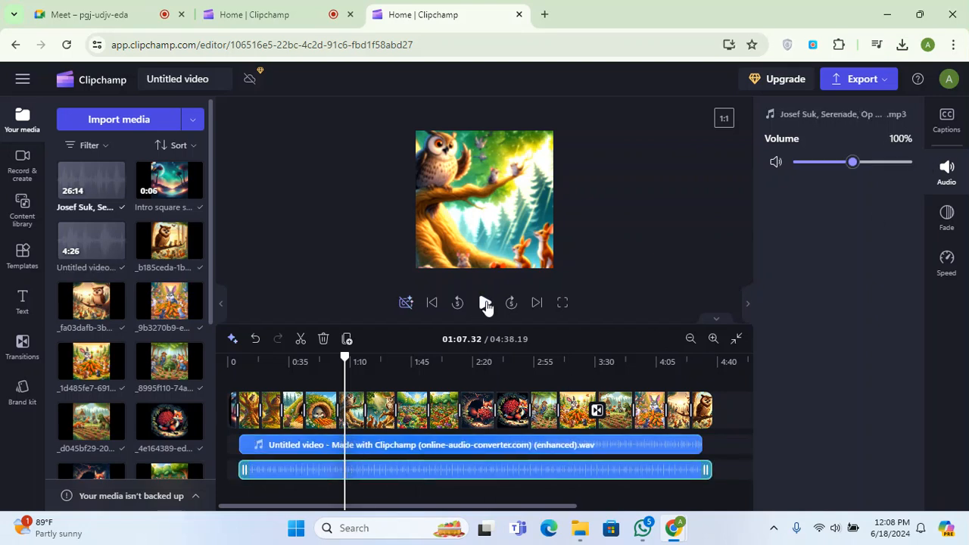
{"action": "left_click", "coordinate": [486, 303]}
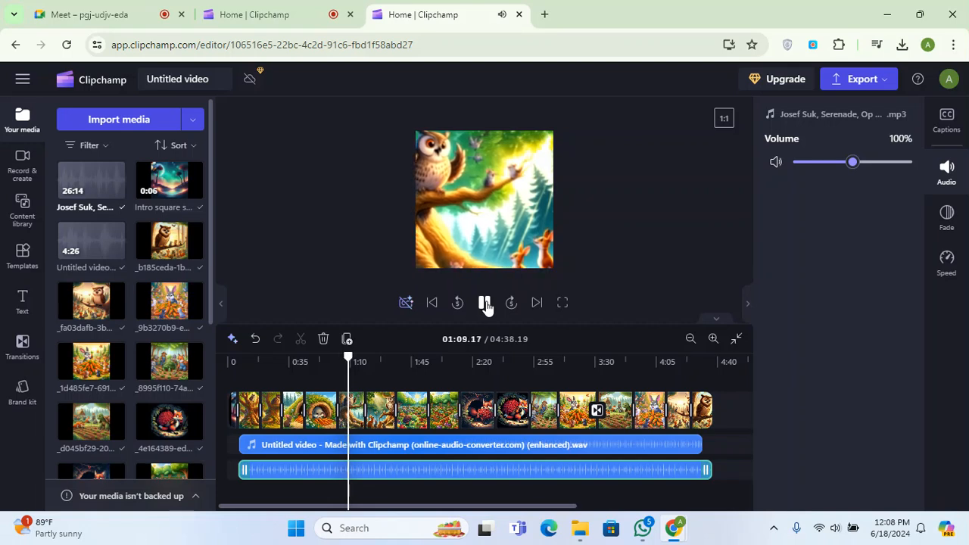
{"action": "left_click", "coordinate": [485, 302]}
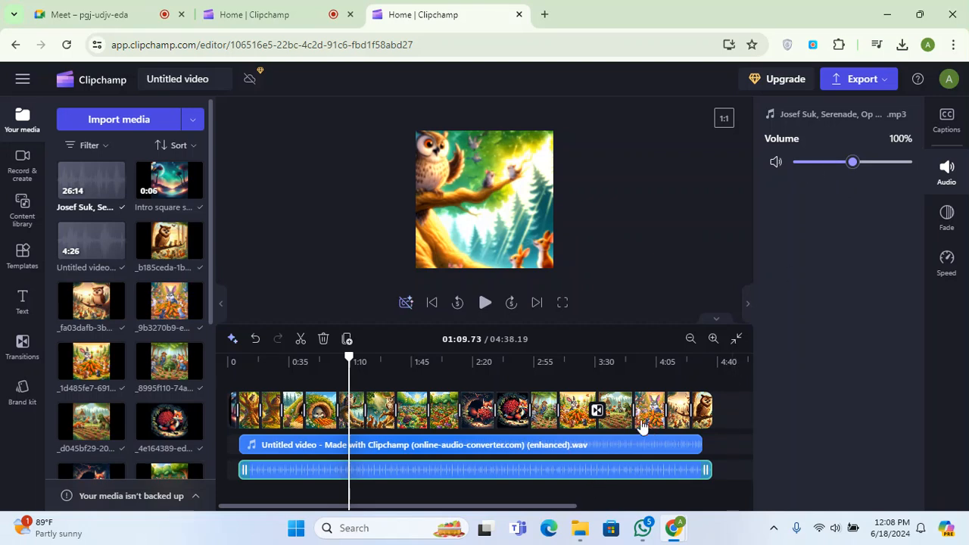
{"action": "left_click", "coordinate": [820, 162]}
{"action": "left_click_drag", "start_coordinate": [816, 165], "coordinate": [811, 165]}
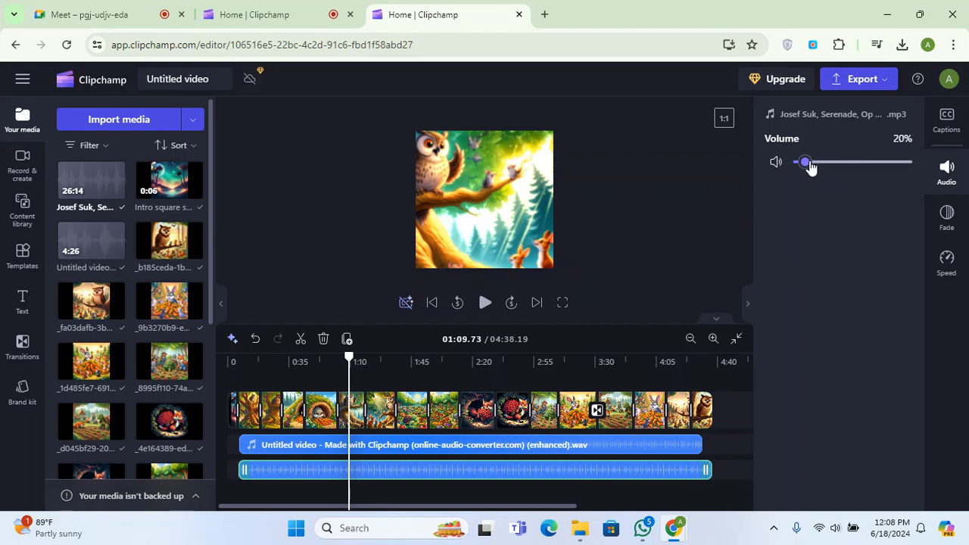